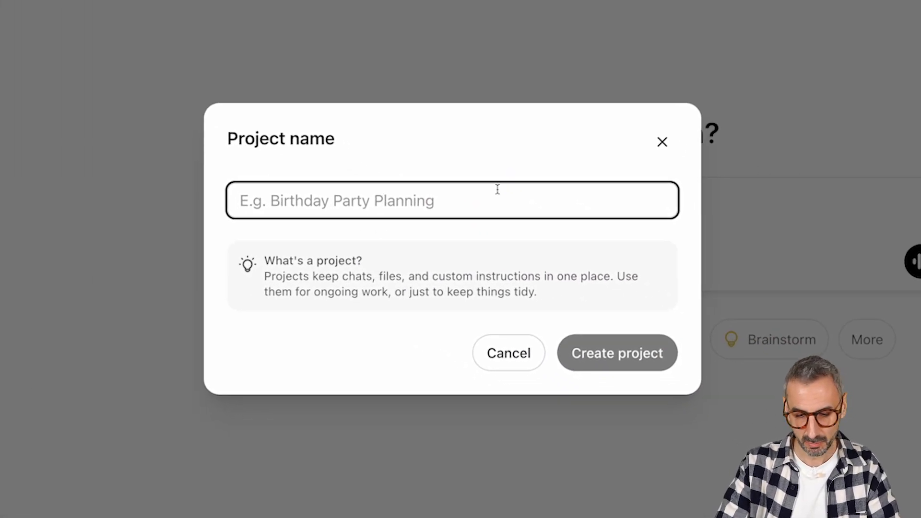
Create a project named "YouTube Strategy" and set its folder icon colour to red
type("YouTube Strategy")
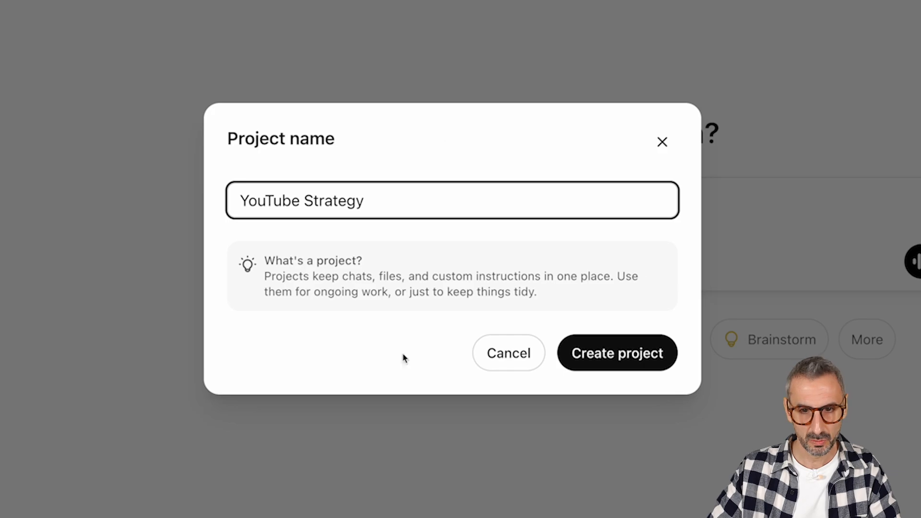
left_click(649, 354)
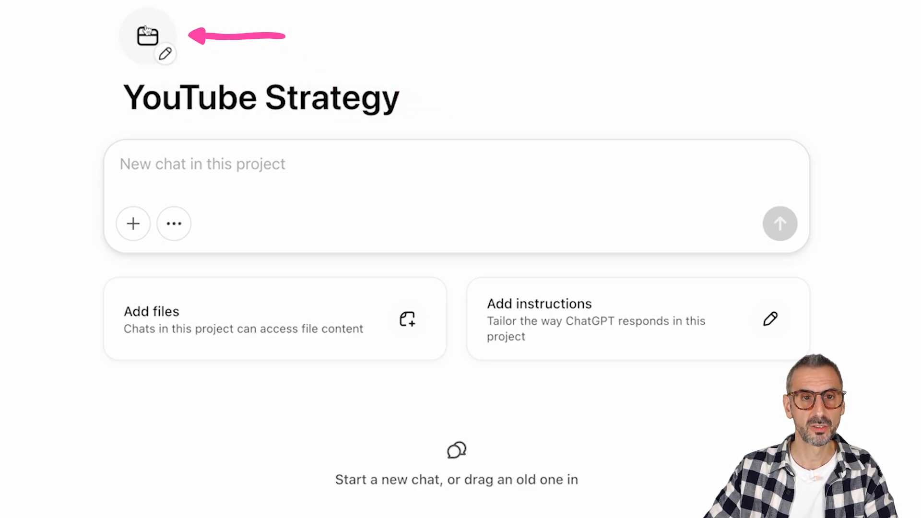
left_click(165, 54)
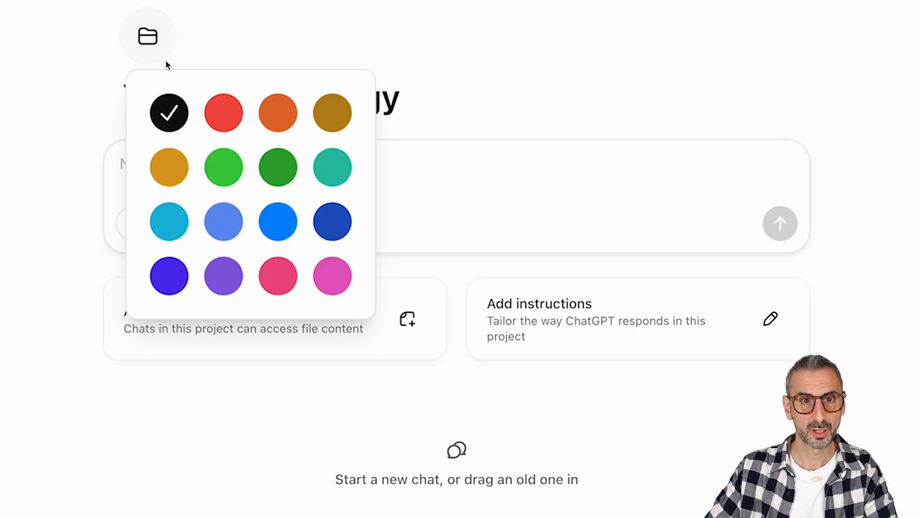
left_click(234, 118)
left_click(304, 57)
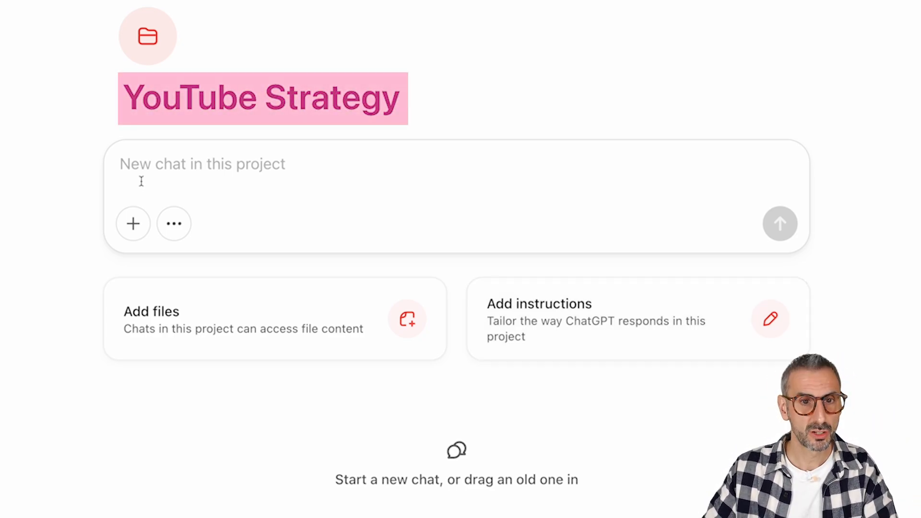
Rename the project by adding a red circle emoji in front of "YouTube Strategy"
left_click(137, 97)
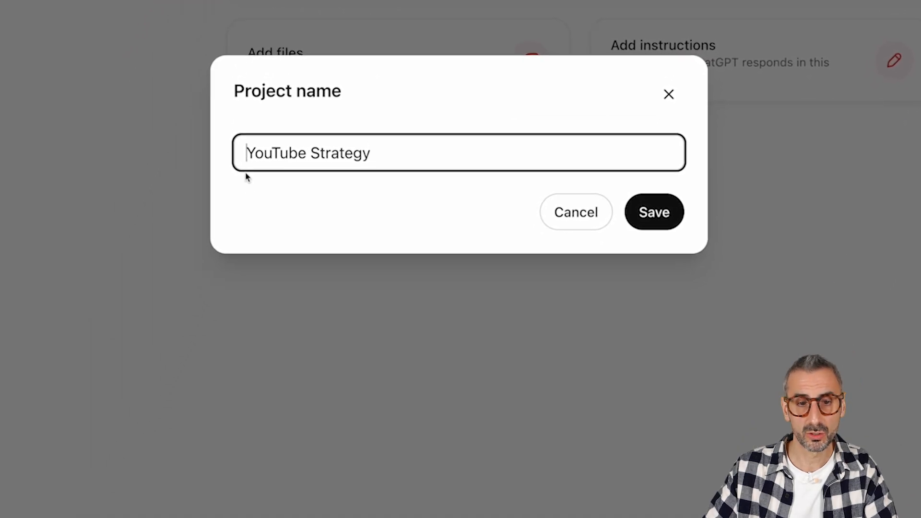
key("ctrl+super+space")
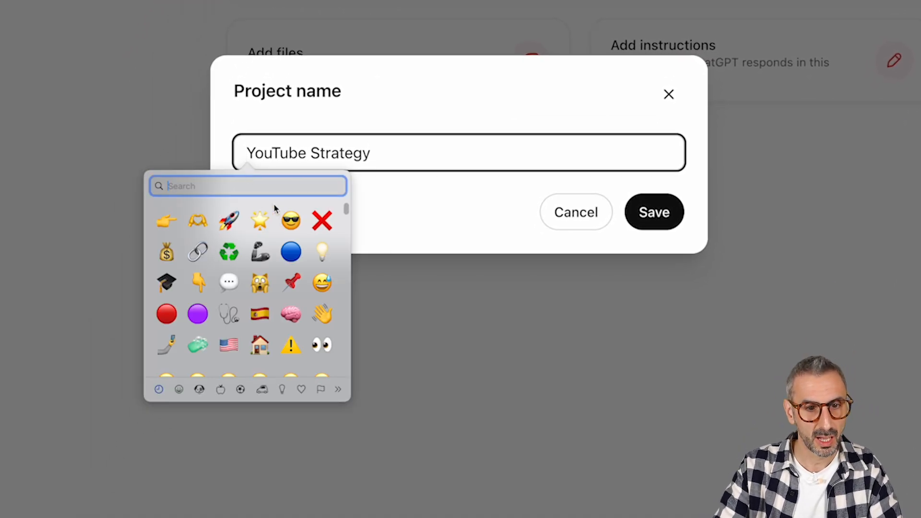
left_click(167, 314)
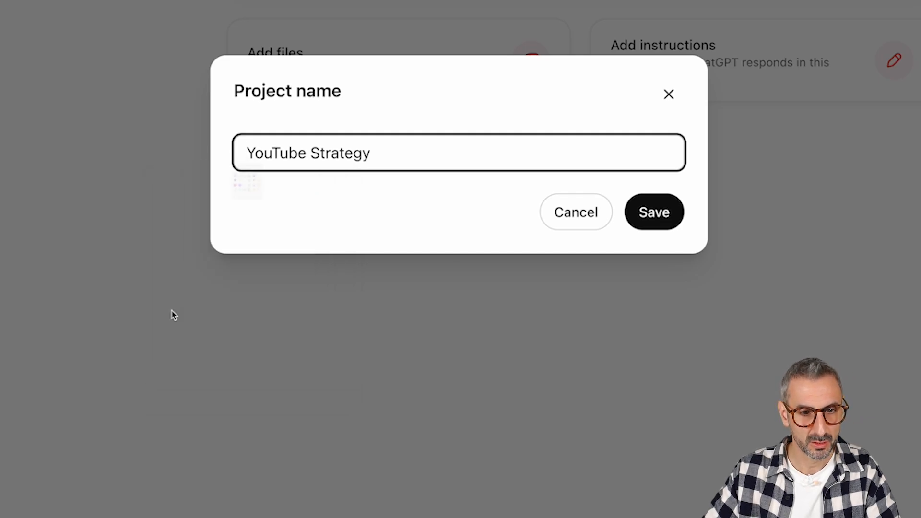
left_click(643, 219)
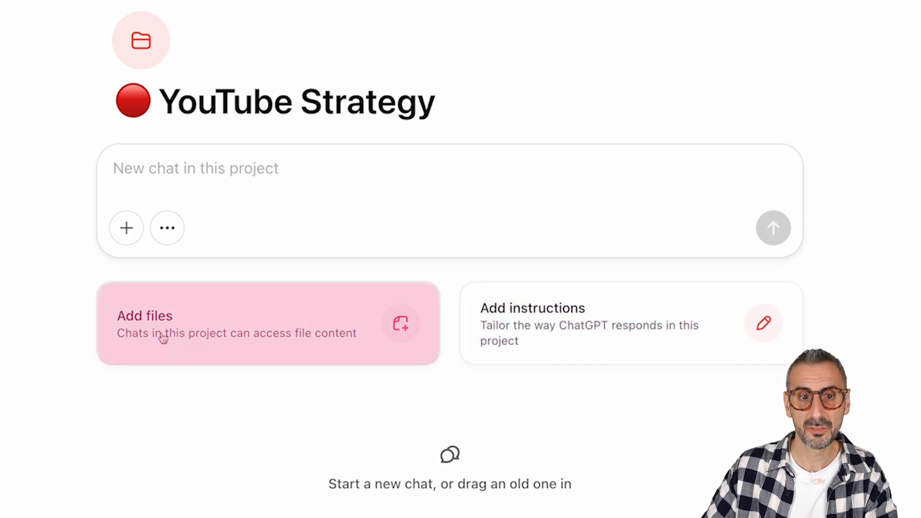
Examine the options for adding files and custom instructions to the YouTube Strategy project
left_click(182, 318)
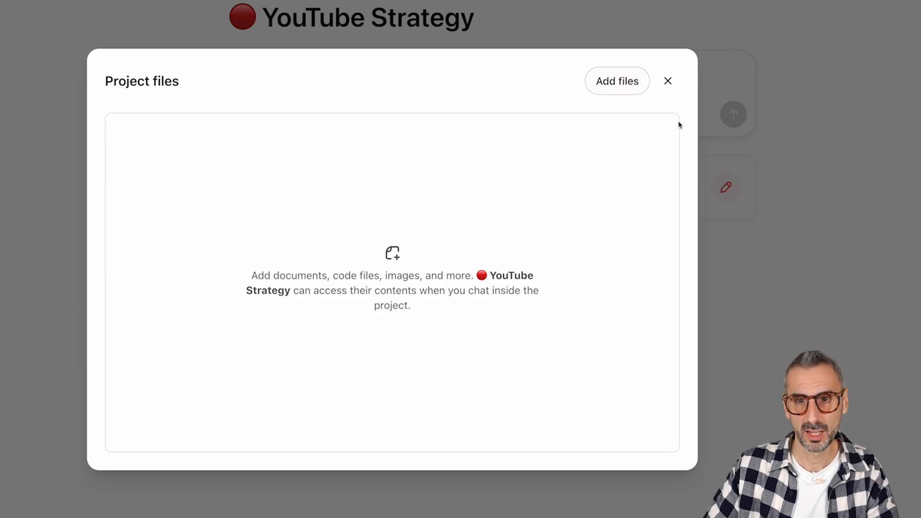
left_click(668, 82)
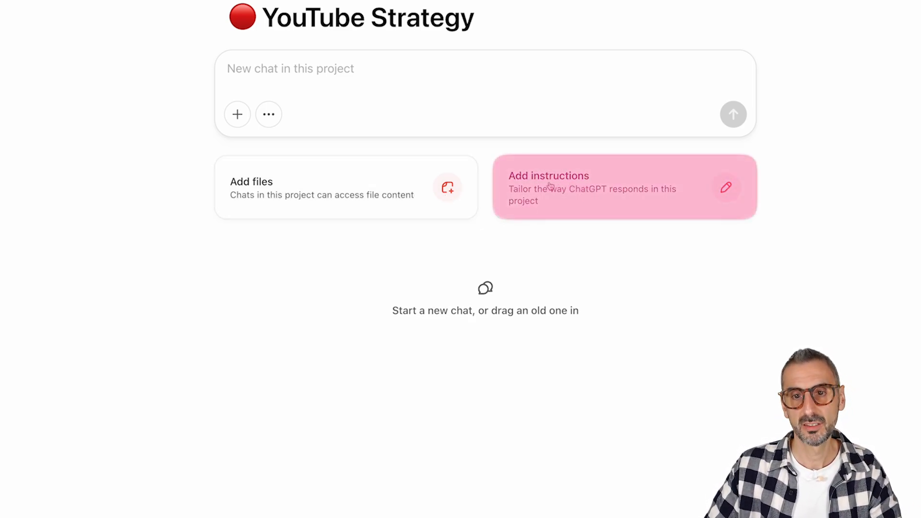
left_click(648, 200)
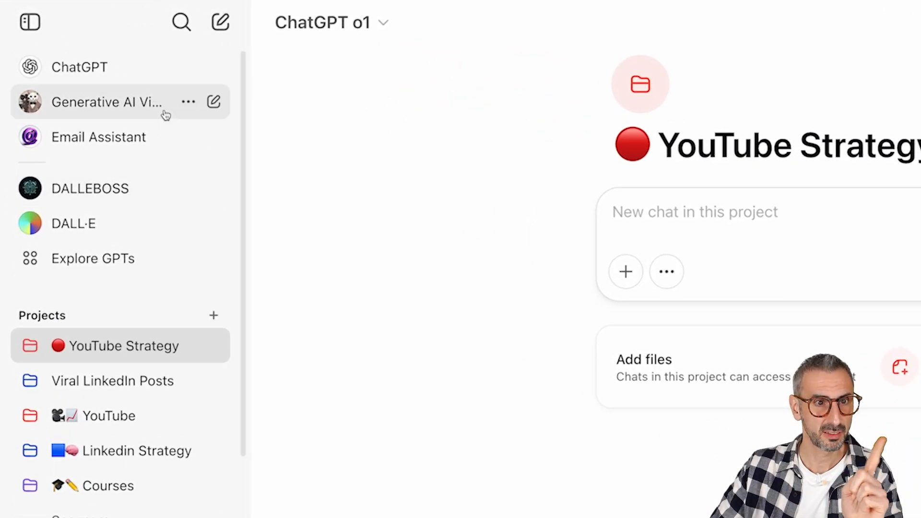
Review which models can be chosen for the project and check its file options again
left_click(382, 25)
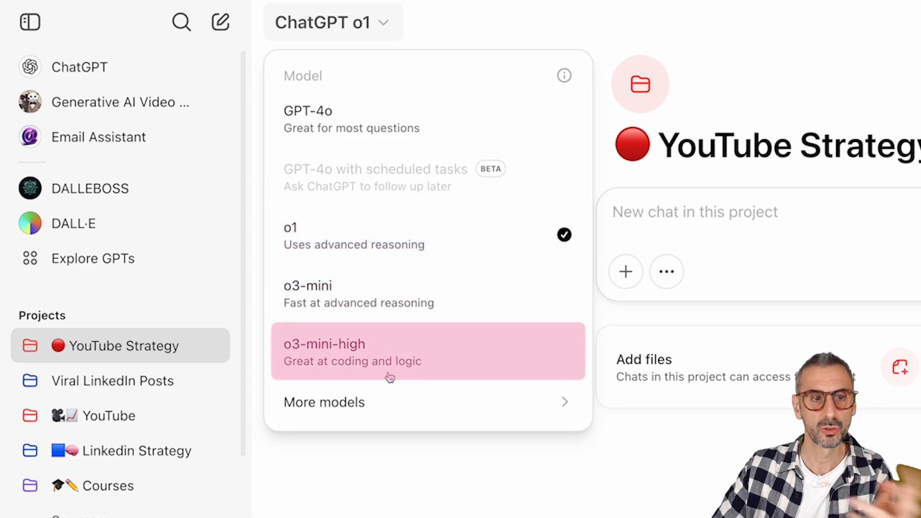
left_click(445, 475)
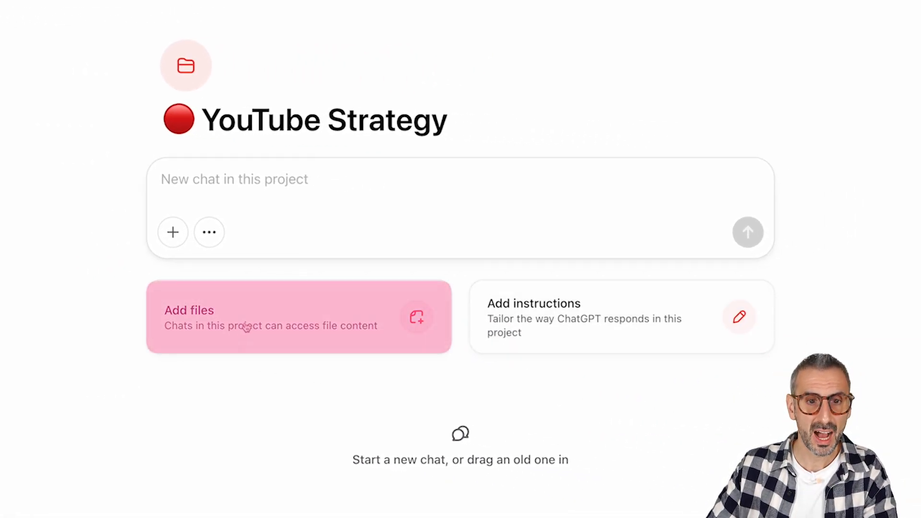
left_click(287, 326)
left_click(673, 110)
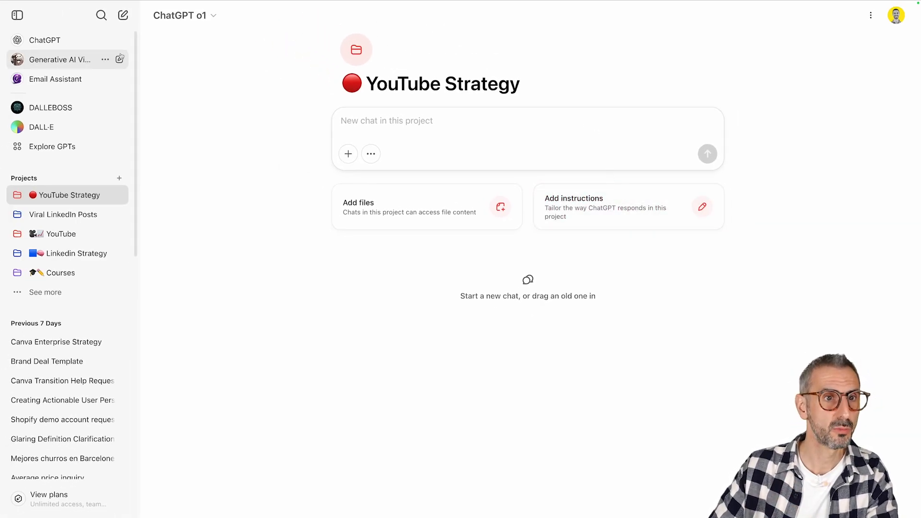
left_click(182, 15)
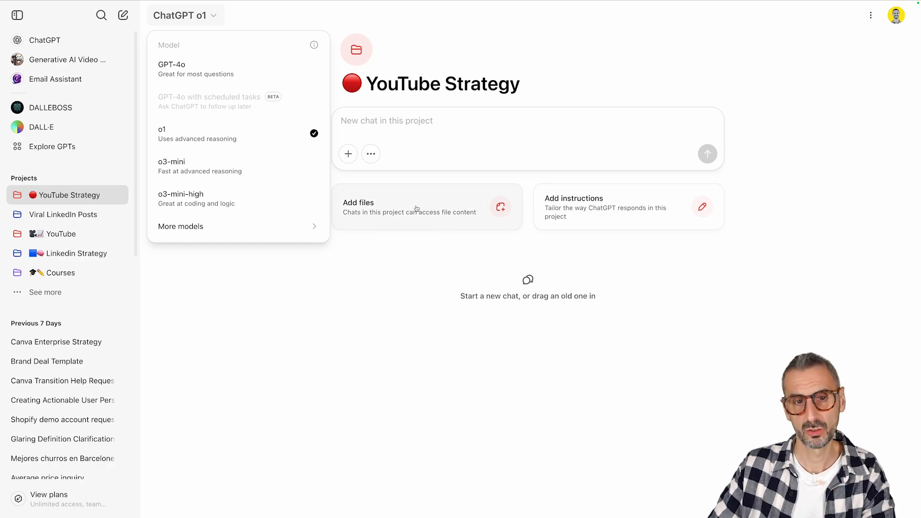
left_click(487, 273)
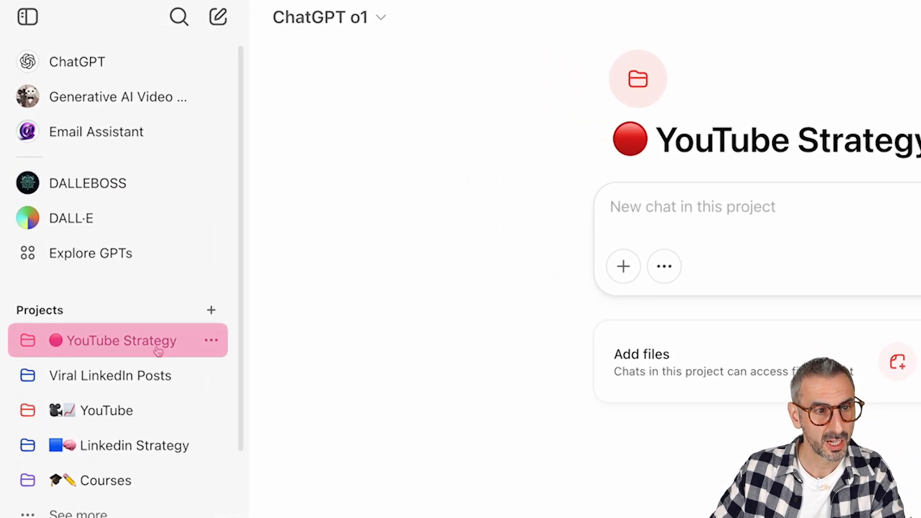
Delete the YouTube Strategy project permanently, including its files and chats
left_click(211, 342)
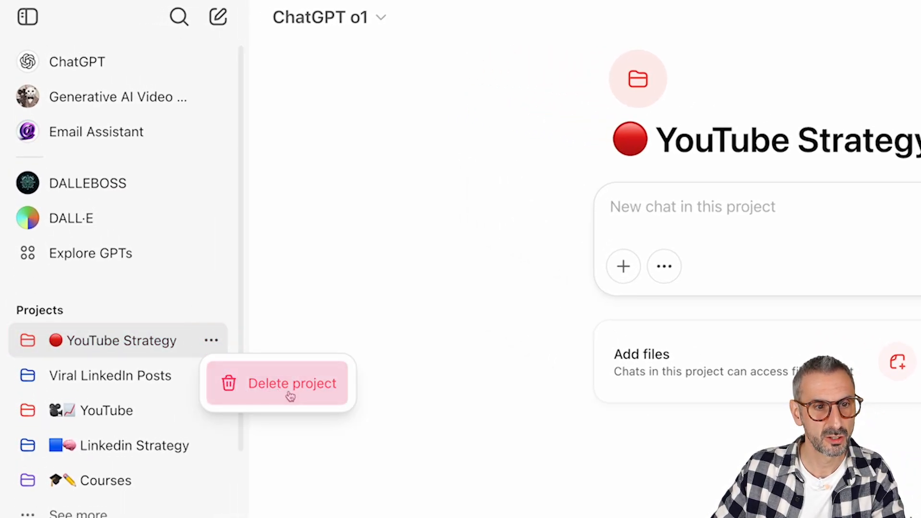
left_click(269, 399)
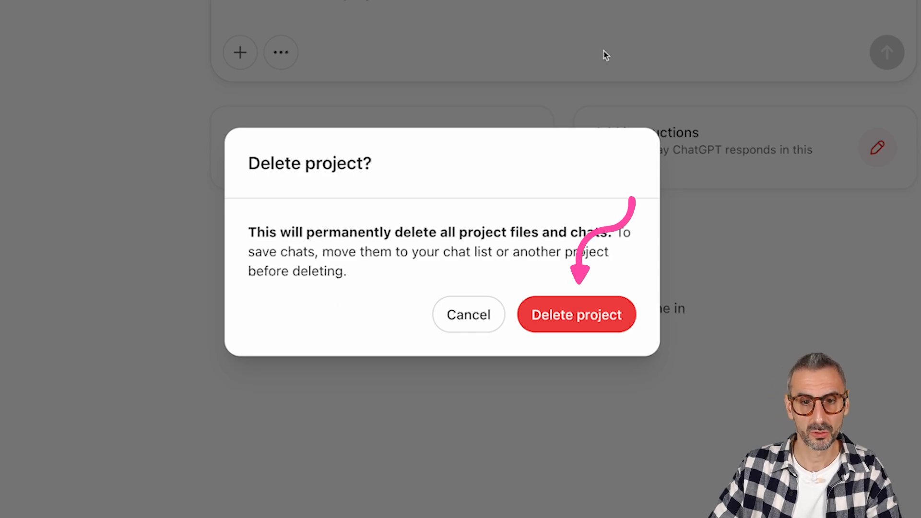
left_click(600, 313)
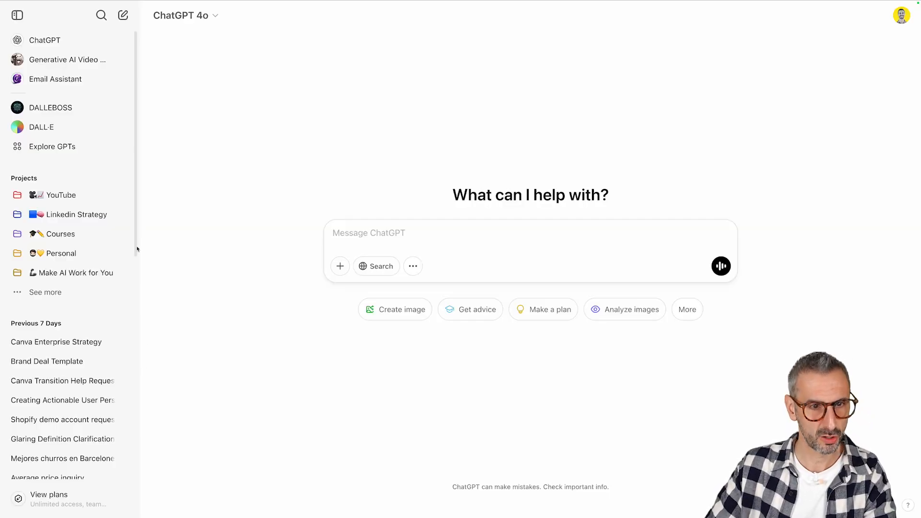
Find the earlier chat "Mejores churros en Barceloneta" in the history and examine its map and recommendations
scroll(72, 355, "down", 1)
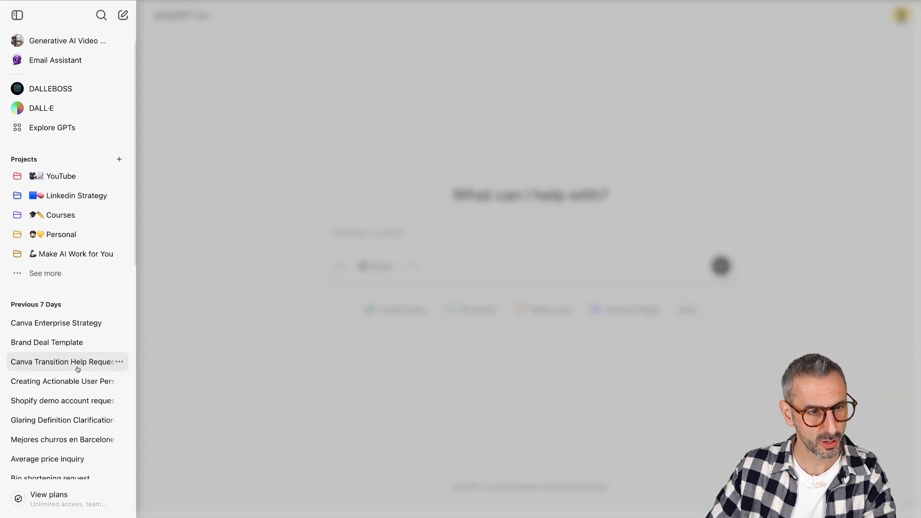
scroll(77, 365, "down", 3)
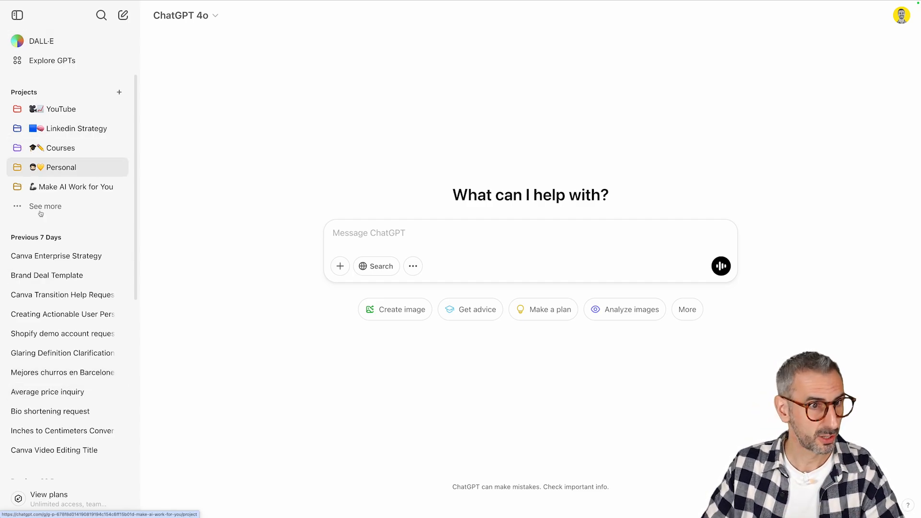
scroll(51, 167, "up", 3)
scroll(43, 150, "down", 3)
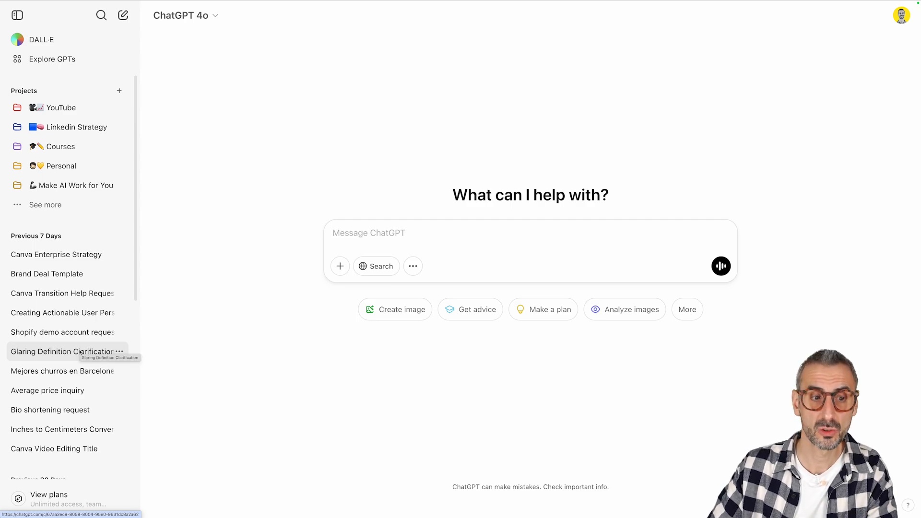
left_click(67, 371)
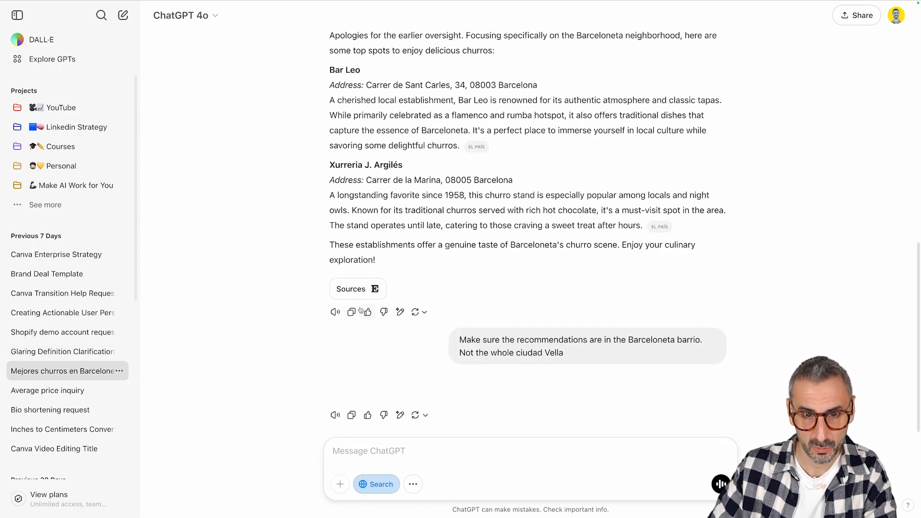
scroll(387, 285, "up", 5)
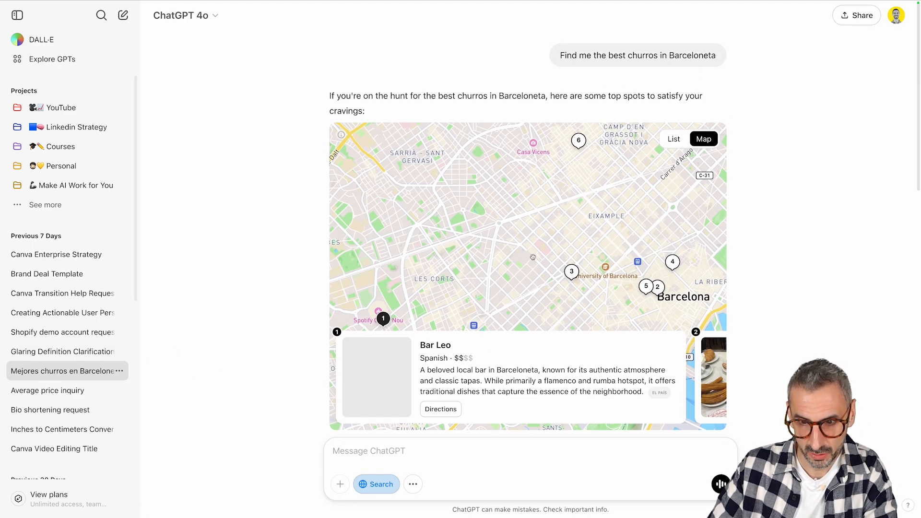
scroll(533, 257, "down", 2)
left_click(708, 387)
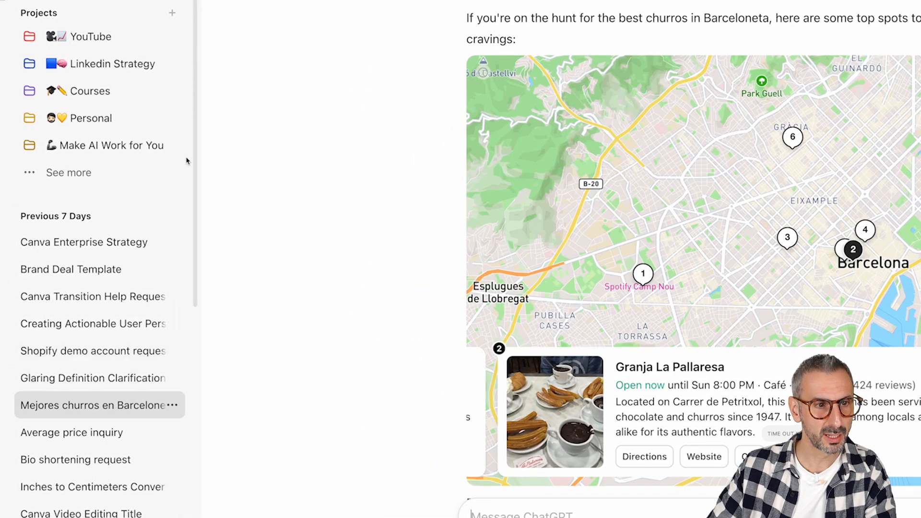
left_click(172, 406)
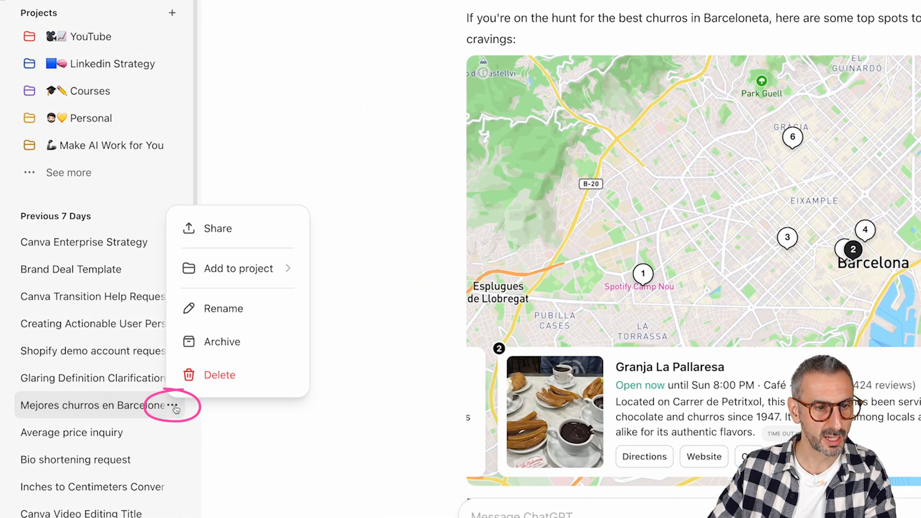
mouse_move(242, 270)
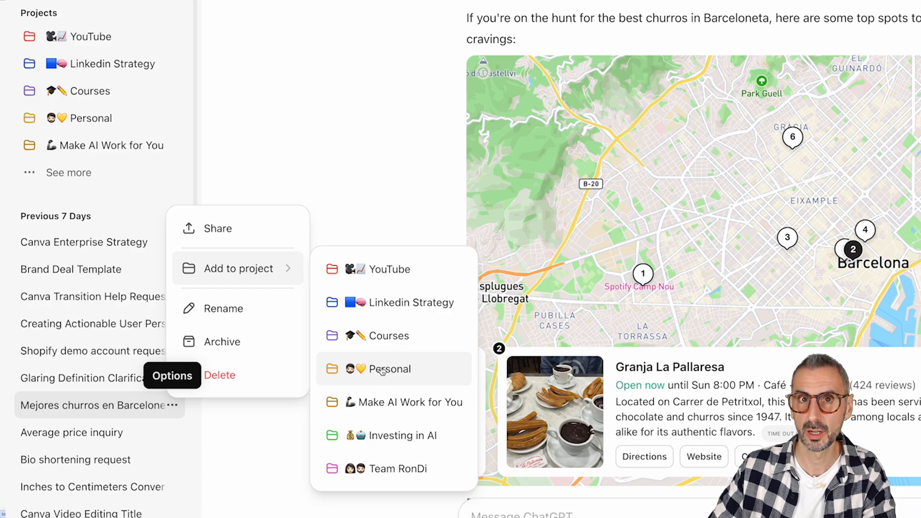
left_click(327, 148)
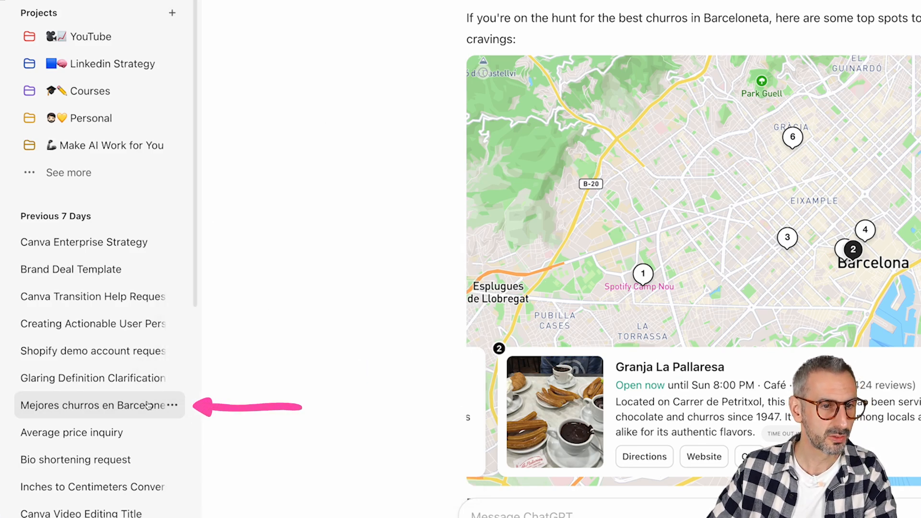
Move the Barceloneta churros chat from the chat history into the Personal project
mouse_move(147, 404)
left_mouse_down()
mouse_move(199, 376)
mouse_move(218, 294)
mouse_move(217, 145)
mouse_move(144, 120)
mouse_move(118, 122)
left_mouse_up()
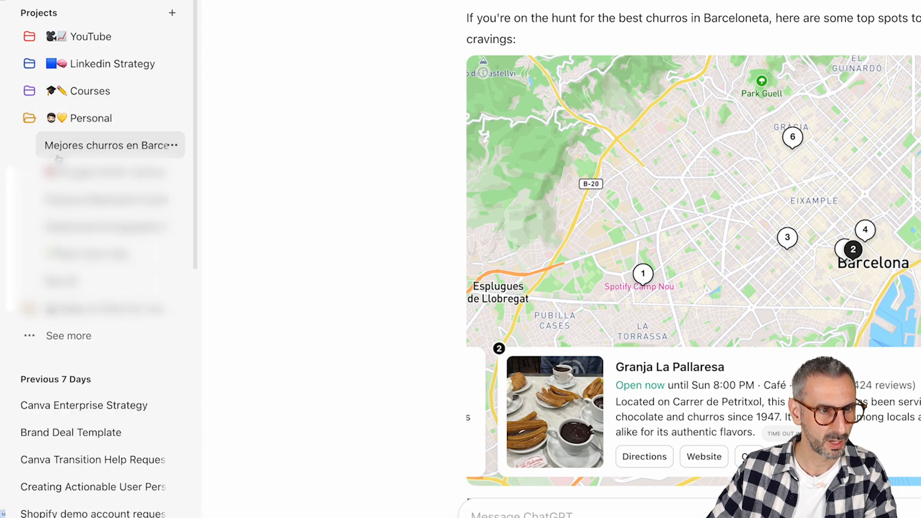
left_click(101, 123)
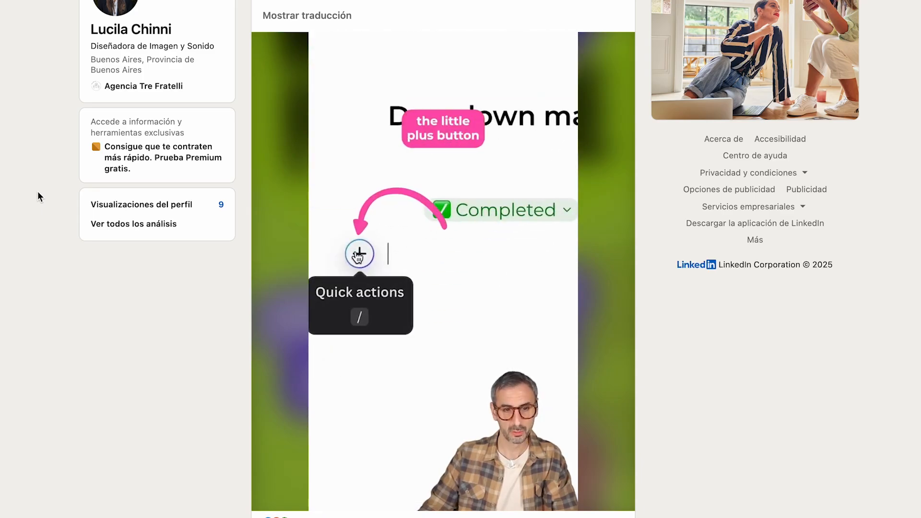
Switch to LinkedIn and review the Posts in the creator profile's activity feed
scroll(38, 197, "down", 1)
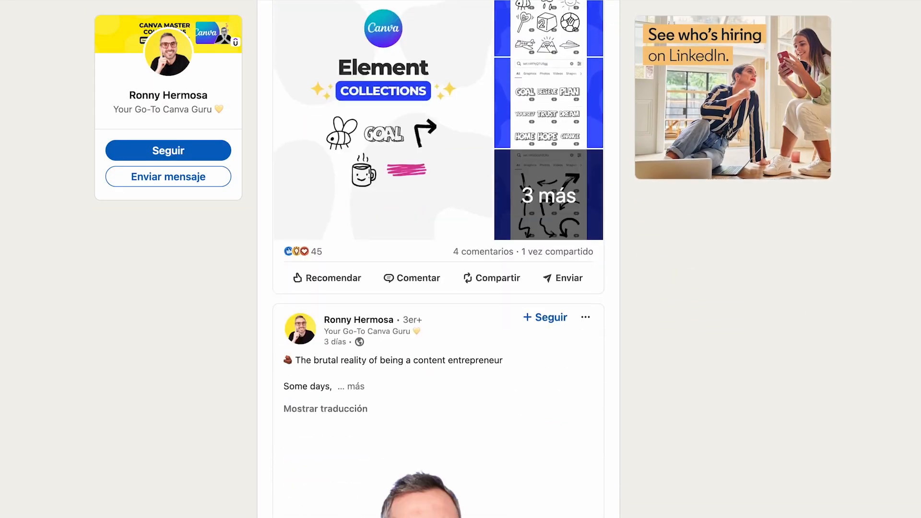
scroll(439, 259, "down", 20)
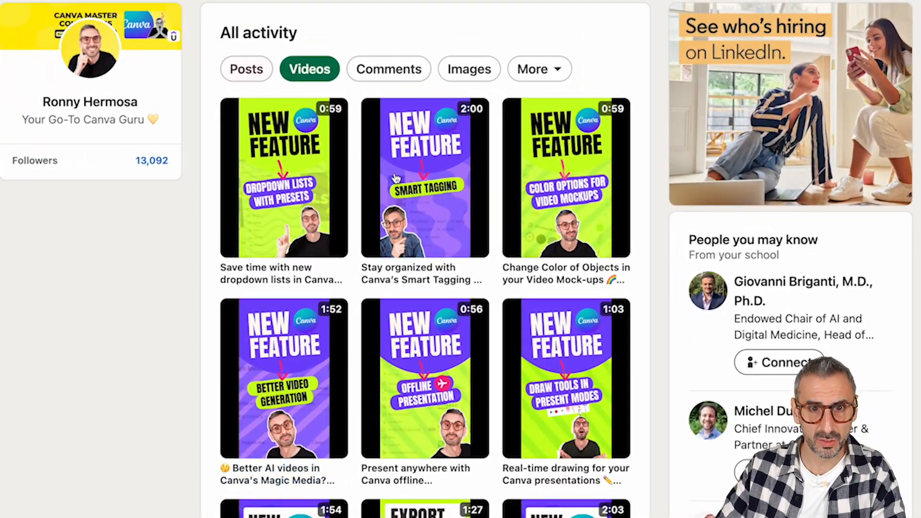
left_click(245, 69)
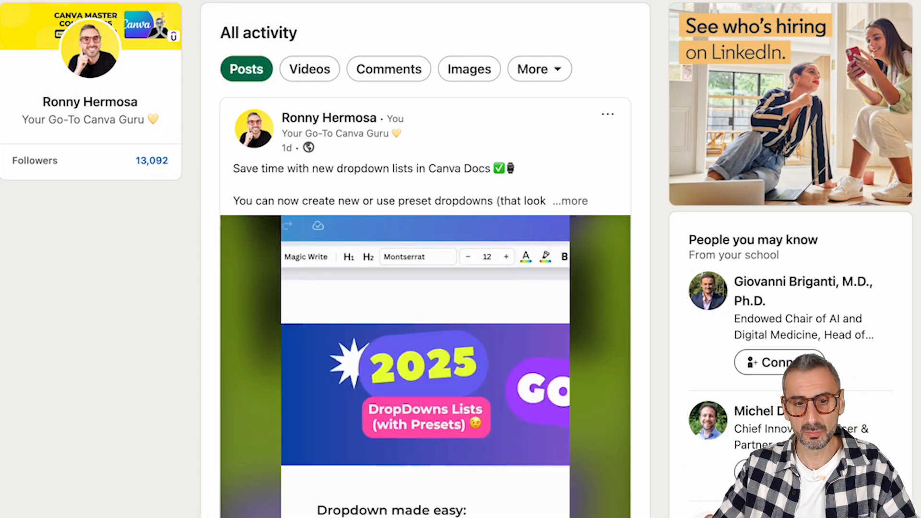
scroll(425, 288, "down", 15)
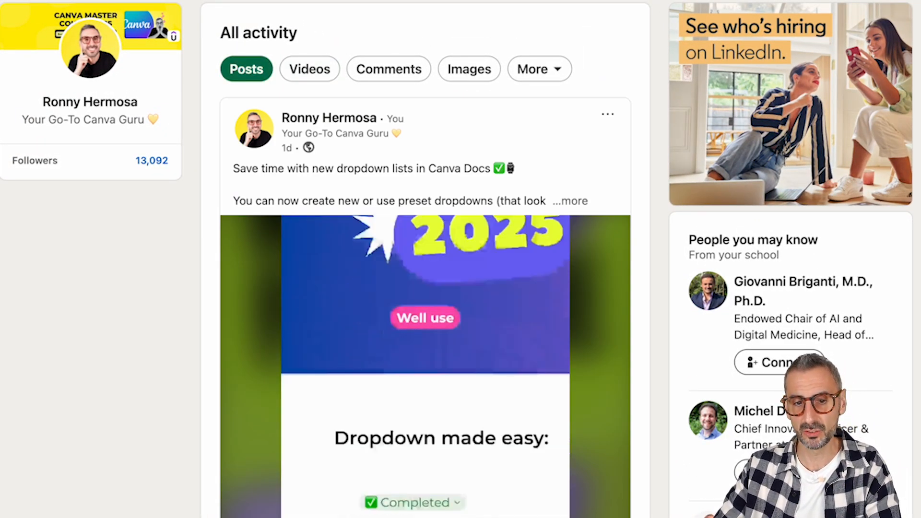
scroll(425, 288, "down", 10)
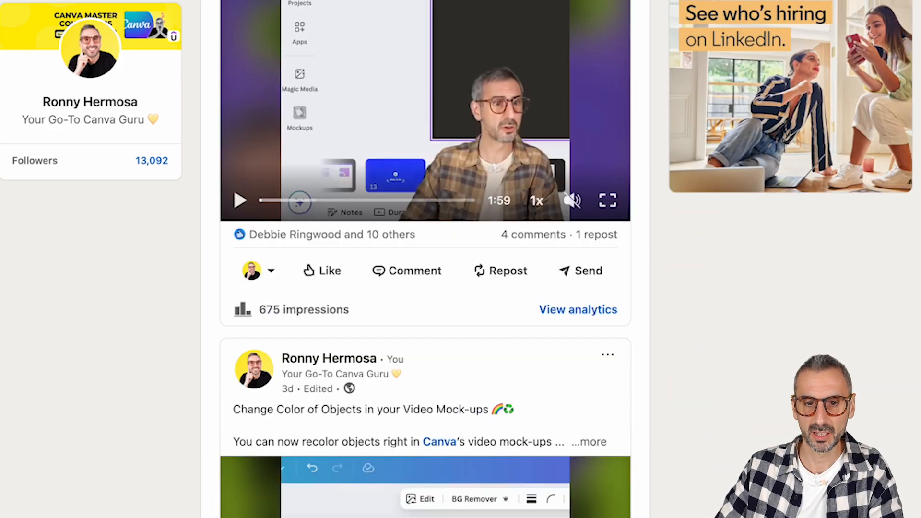
Examine the reactions, comments, reposts and impressions on the older Canva and ChatGPT posts in the LinkedIn activity feed
scroll(425, 288, "down", 10)
scroll(425, 288, "down", 20)
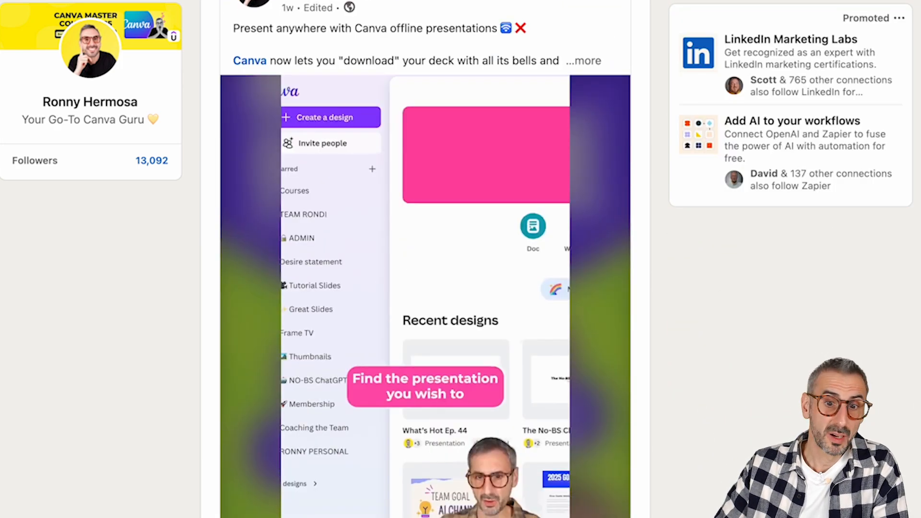
scroll(425, 288, "down", 20)
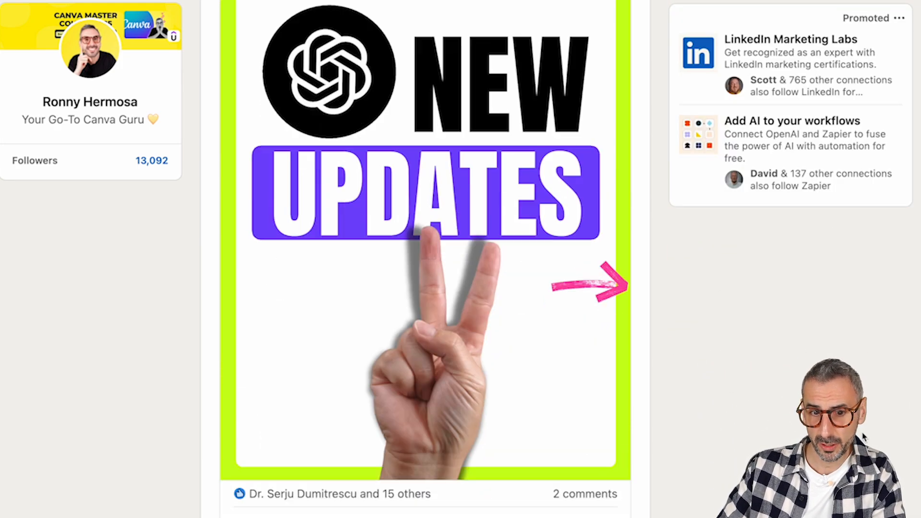
scroll(425, 288, "down", 10)
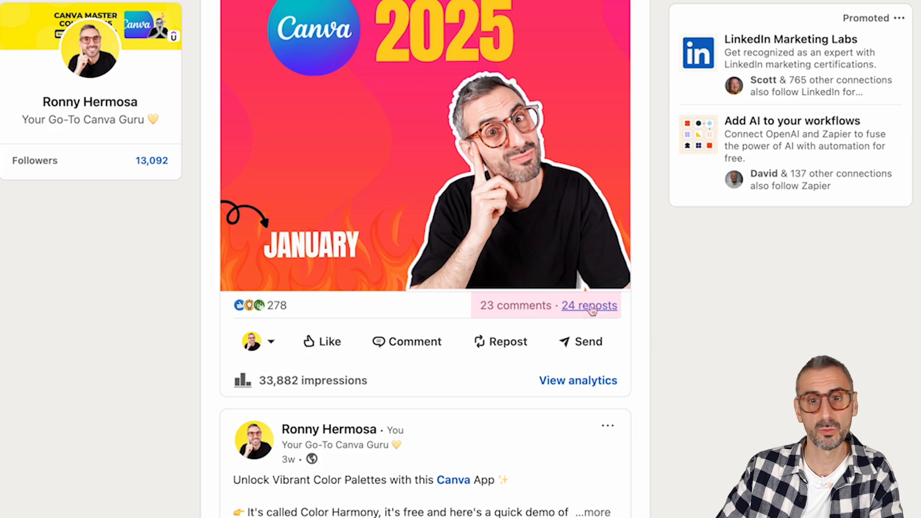
scroll(571, 293, "down", 8)
scroll(574, 282, "down", 4)
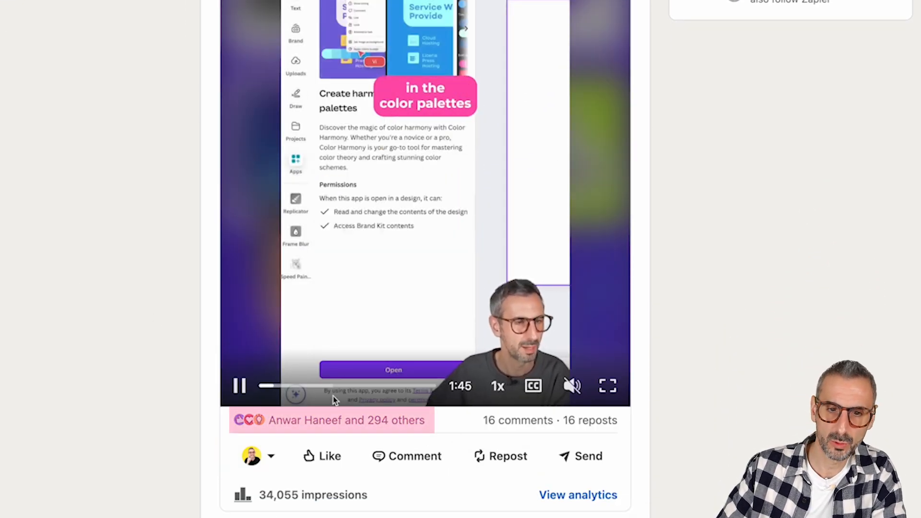
scroll(548, 422, "down", 13)
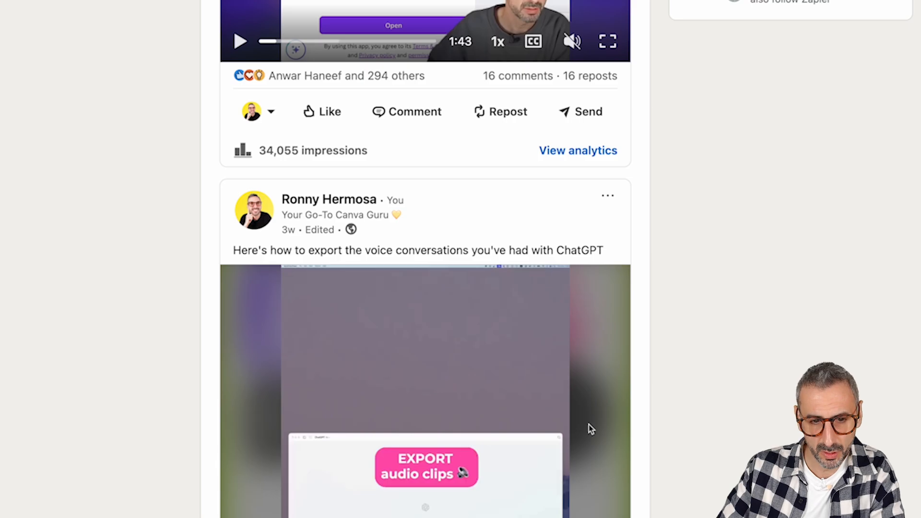
scroll(584, 434, "down", 14)
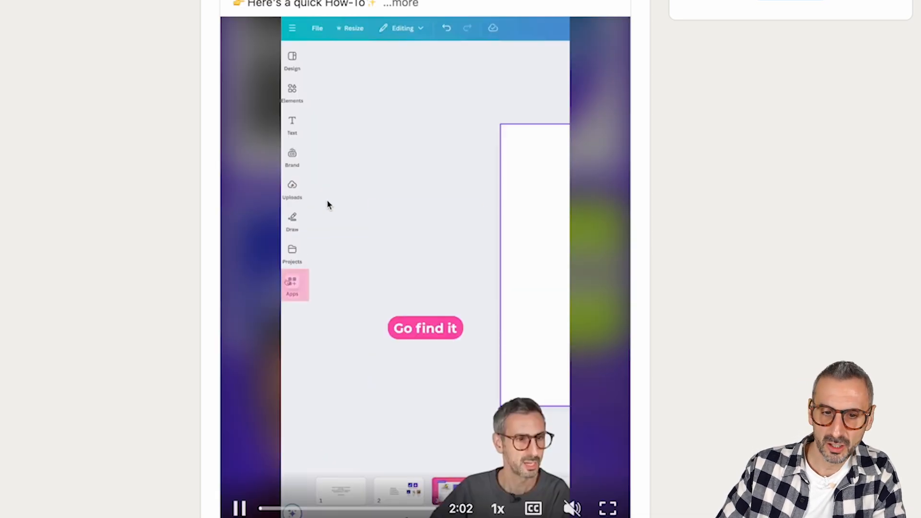
scroll(347, 239, "down", 5)
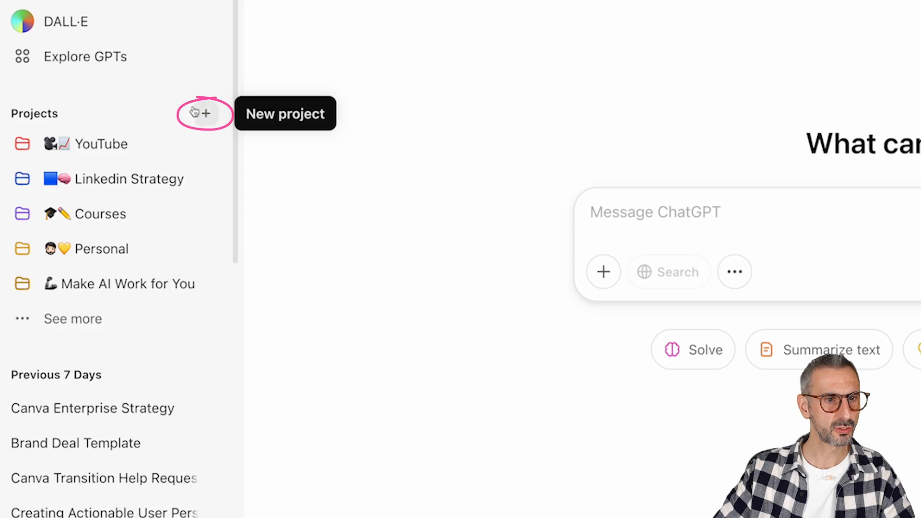
Switch to ChatGPT and create a new project named "Viral LinkedIn Post"
left_click(204, 120)
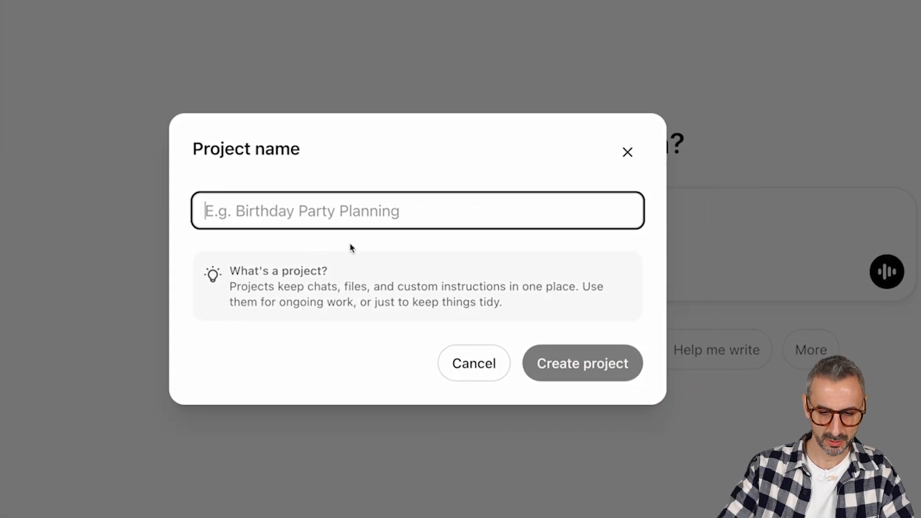
type("Viral ")
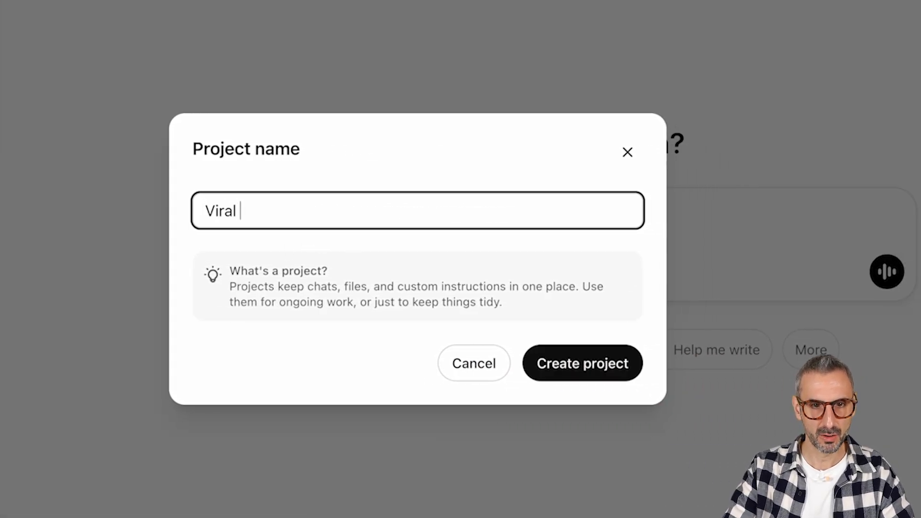
type("LinkedIn Post")
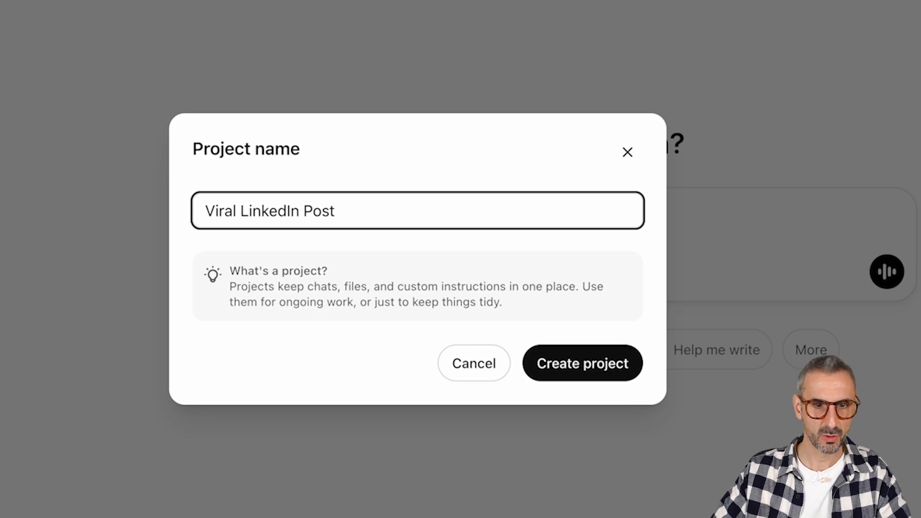
left_click(618, 363)
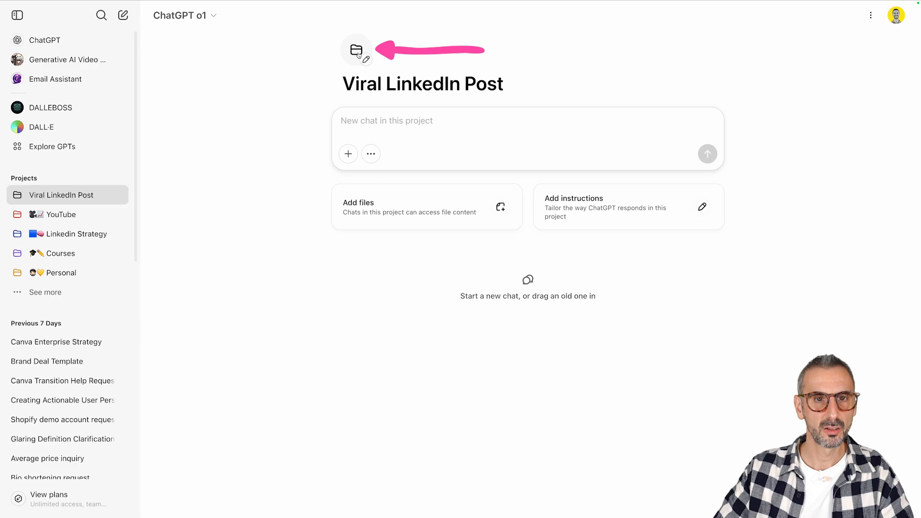
Set the folder icon colour of the Viral LinkedIn Post project to dark blue
left_click(357, 54)
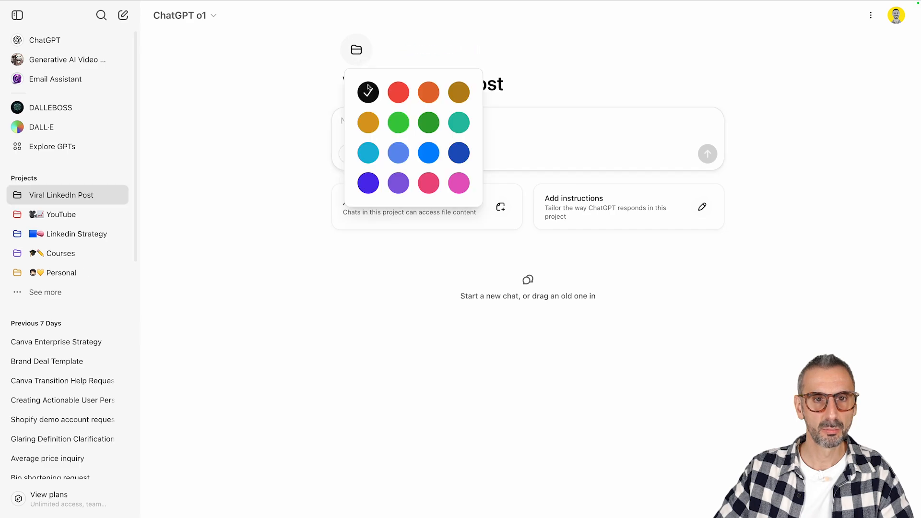
left_click(459, 152)
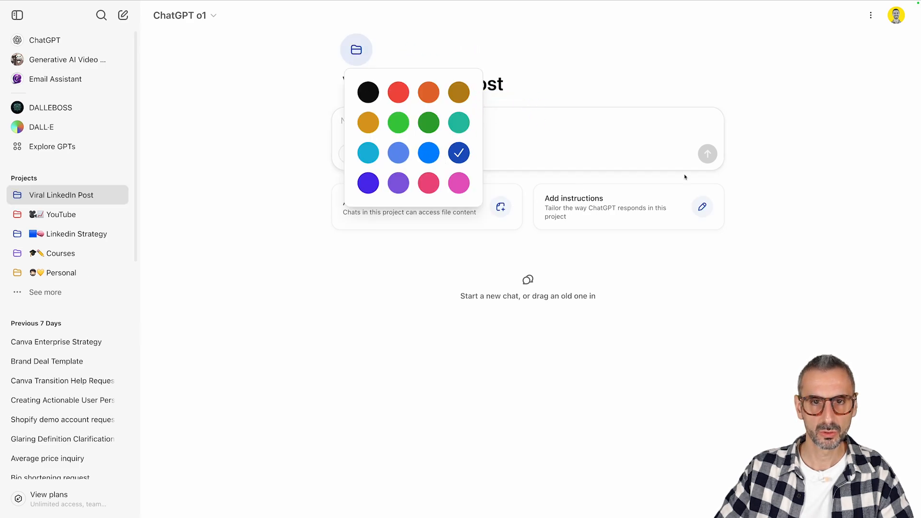
left_click(626, 141)
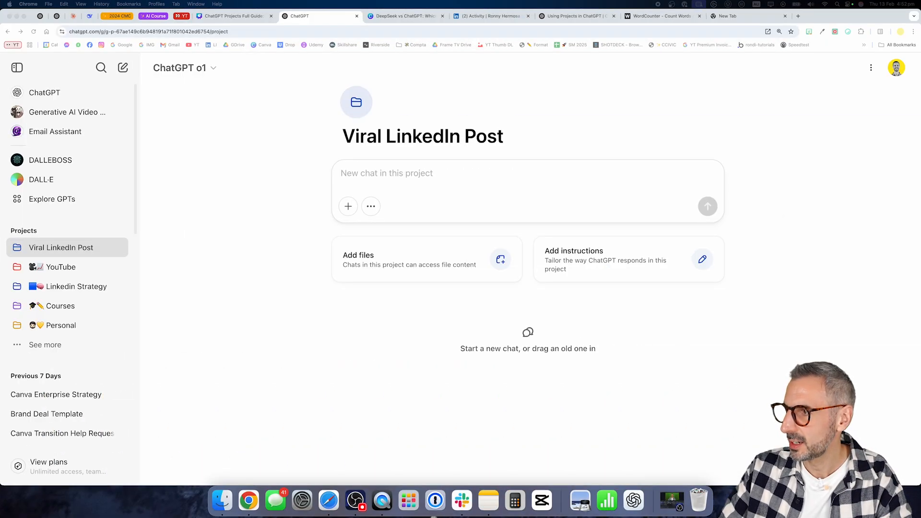
Bring the Finder folder "Files for ChatGPT Project" over the project page and preview LinkedIn Viral Post Format.jpeg
left_click_drag(920, 162, 507, 166)
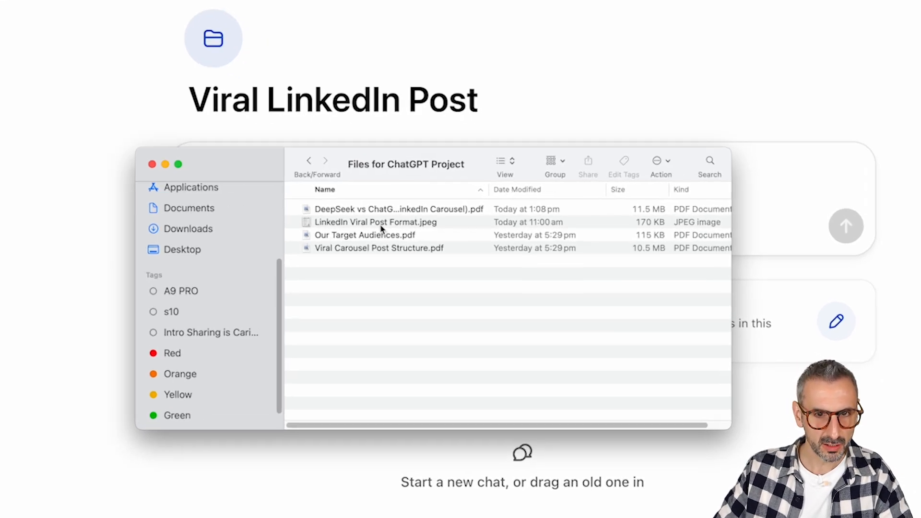
left_click(435, 224)
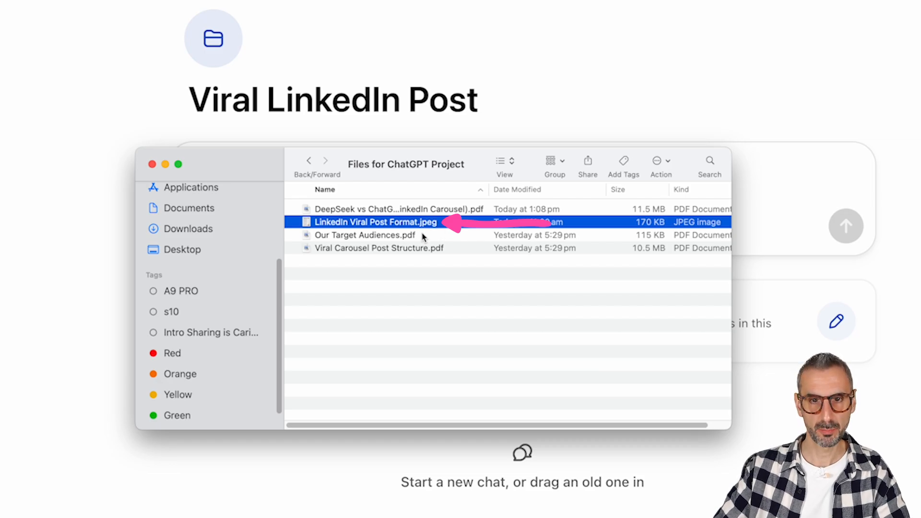
key("space")
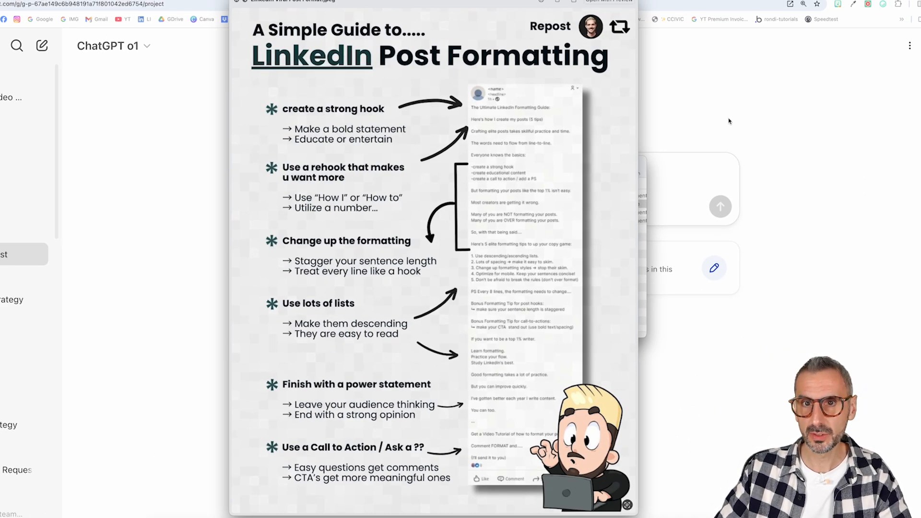
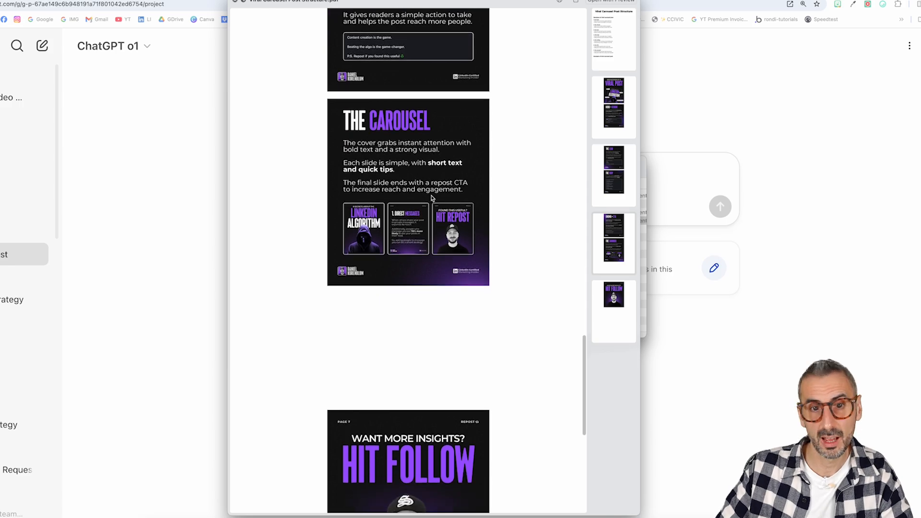
Review the slides and structure outline in the Viral Carousel Post Structure.pdf preview, close it and select Our Target Audiences.pdf
scroll(444, 296, "up", 15)
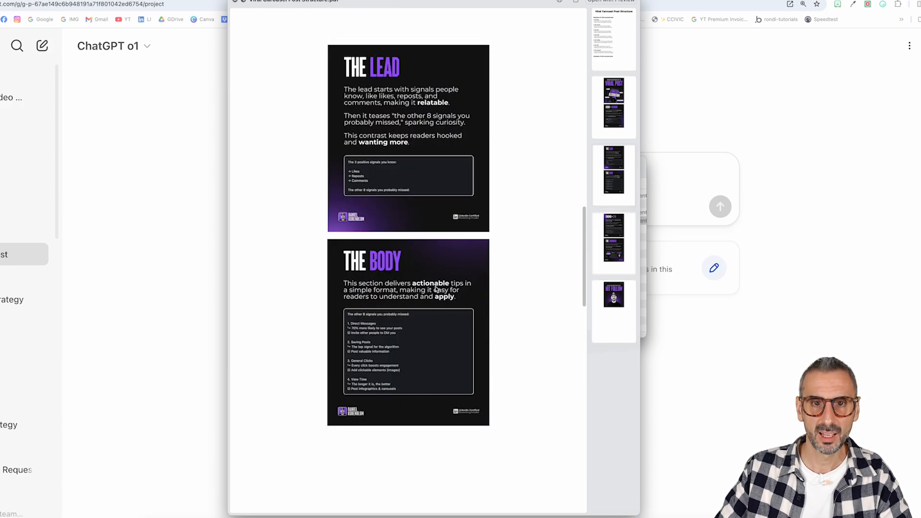
scroll(340, 146, "up", 2)
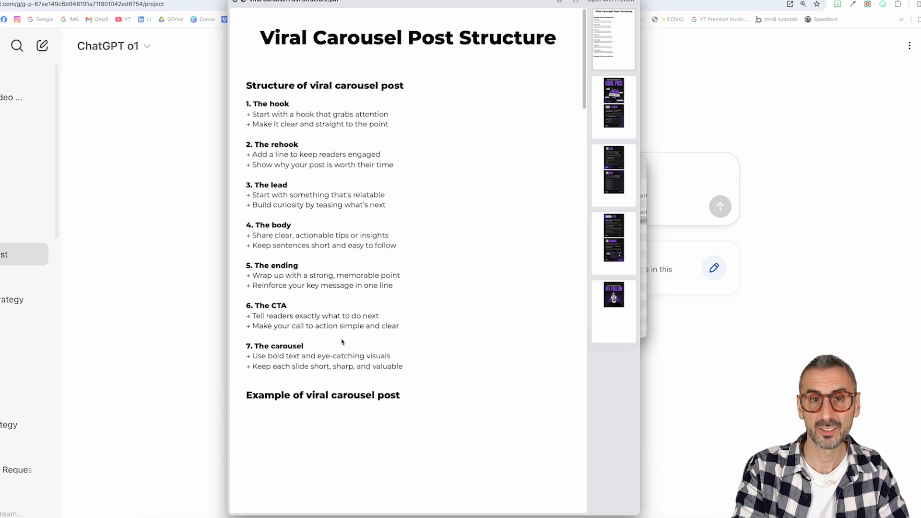
key("space")
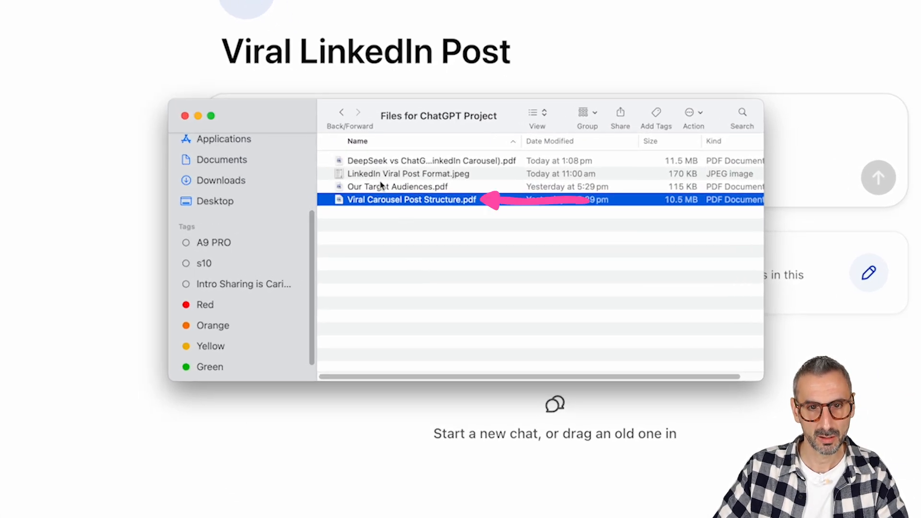
left_click(379, 187)
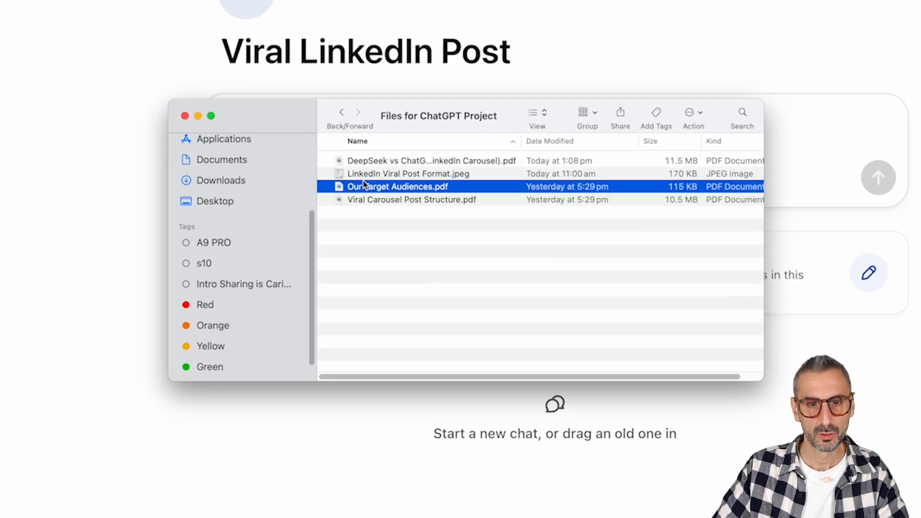
left_click(368, 174)
left_click(377, 191)
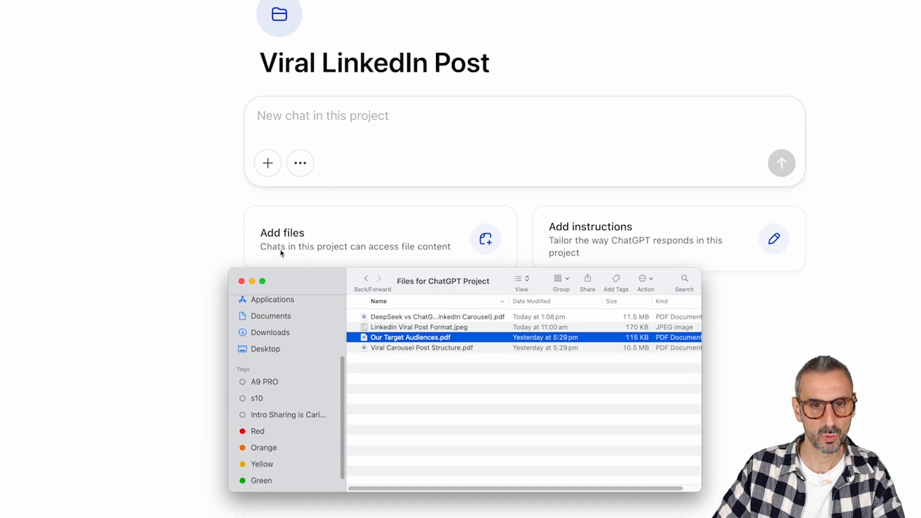
Add LinkedIn Viral Post Format.jpeg, Our Target Audiences.pdf and Viral Carousel Post Structure.pdf from the Downloads subfolder to the project files
left_click(389, 247)
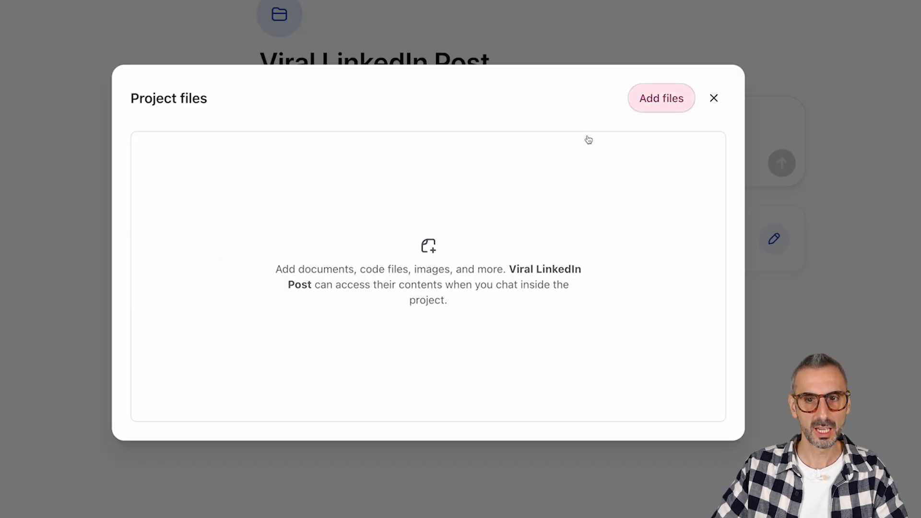
left_click(661, 98)
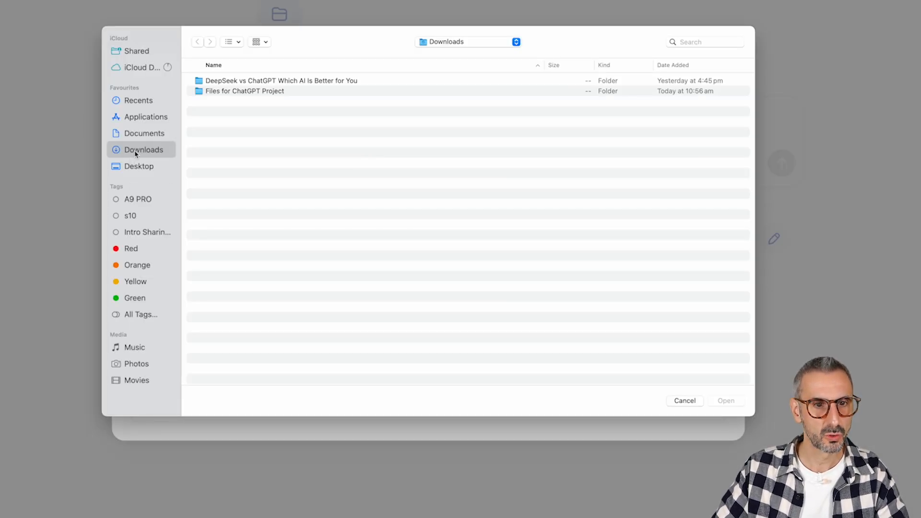
double_click(274, 92)
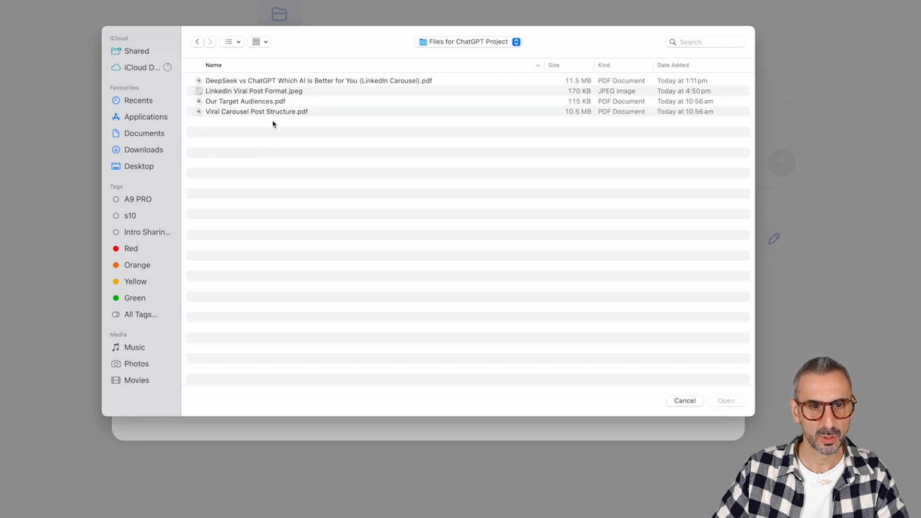
left_click_drag(265, 127, 240, 96)
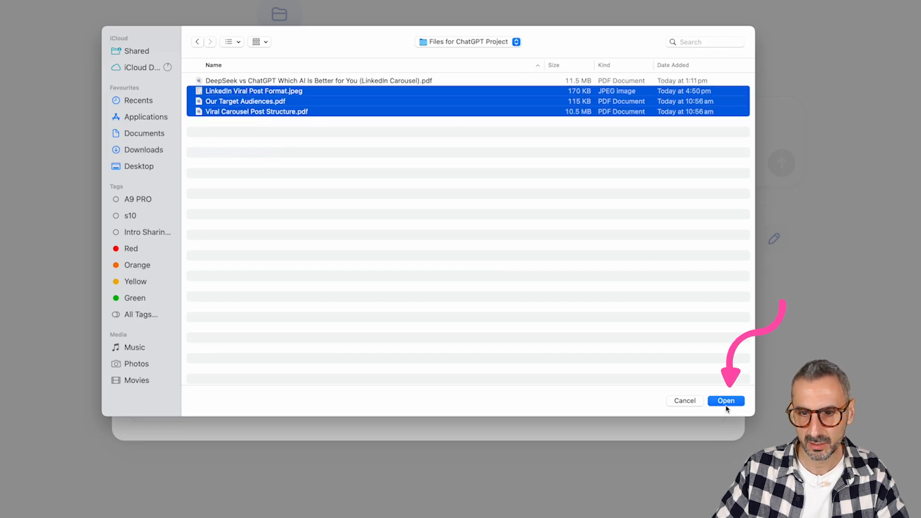
left_click(724, 401)
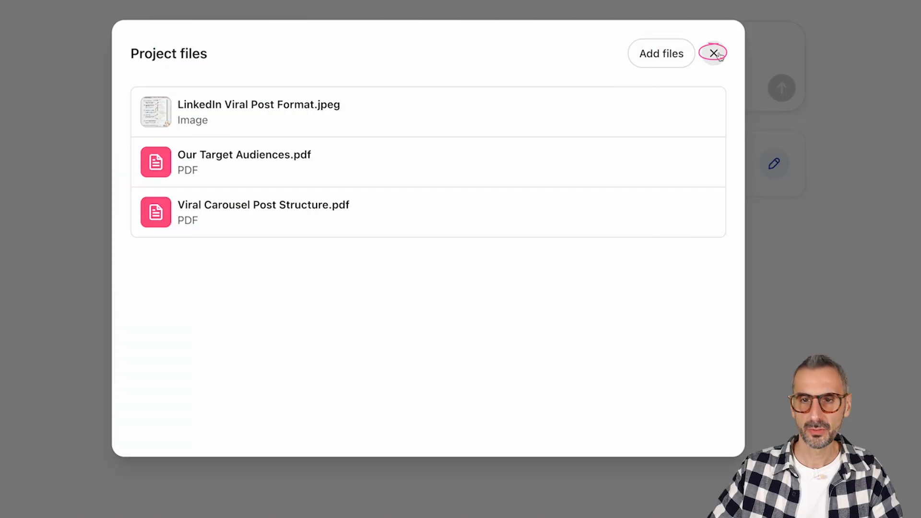
left_click(711, 51)
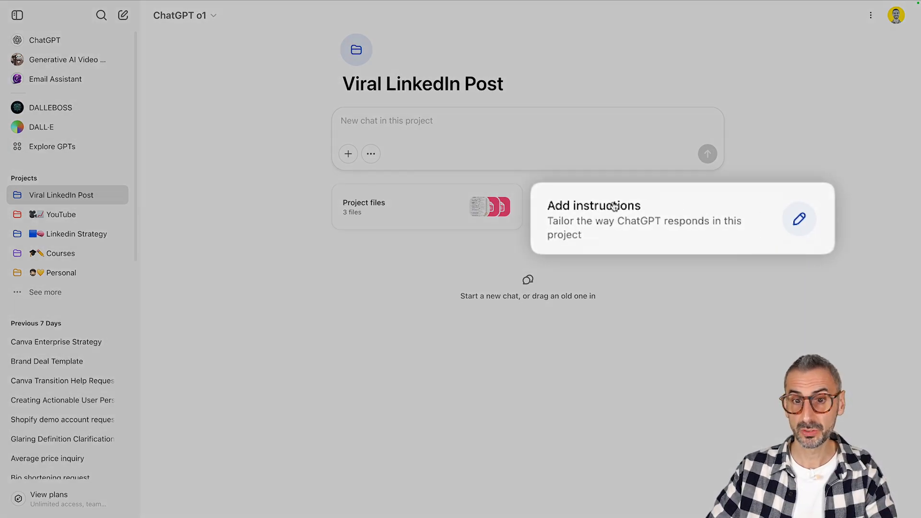
Add custom instructions to the project by pasting the prepared text about transforming inputs into viral LinkedIn posts with the 3 uploaded files
left_click(651, 251)
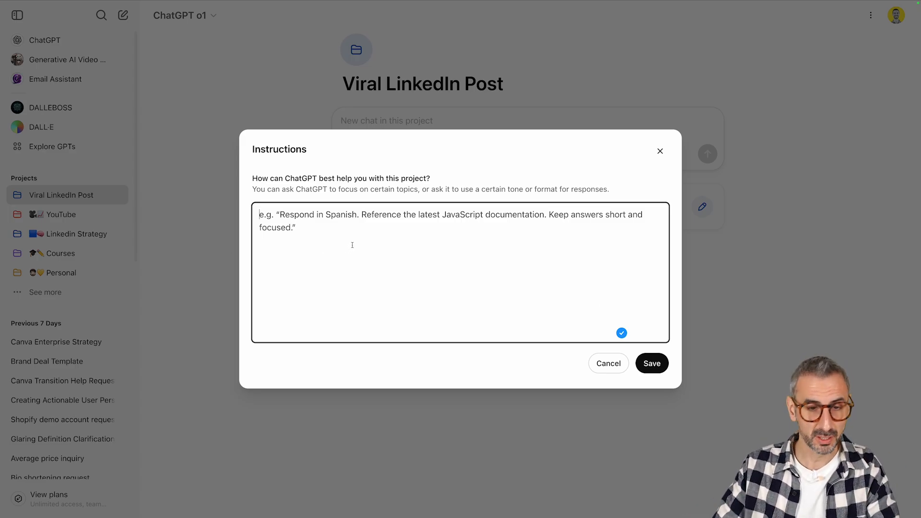
key("ctrl+v")
scroll(479, 274, "up", 1)
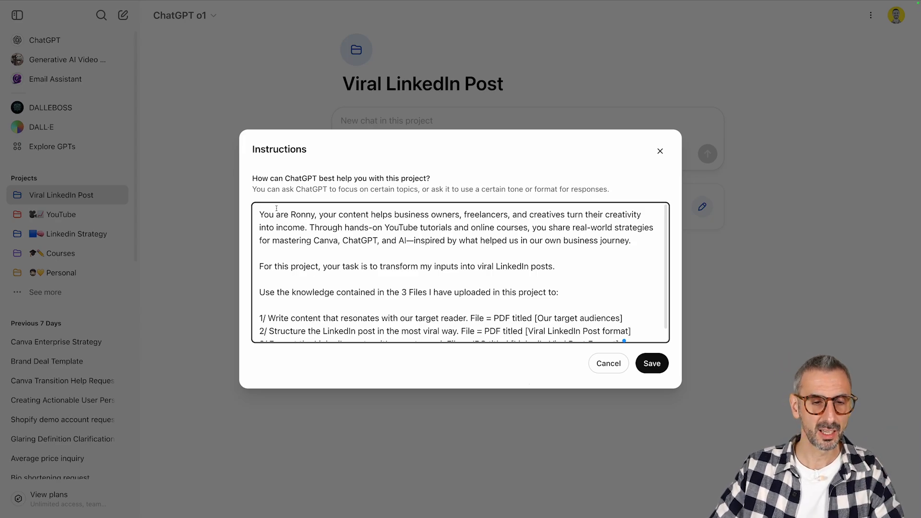
Examine the role paragraph and the viral LinkedIn posts task sentence in the pasted instructions
left_click_drag(258, 212, 368, 190)
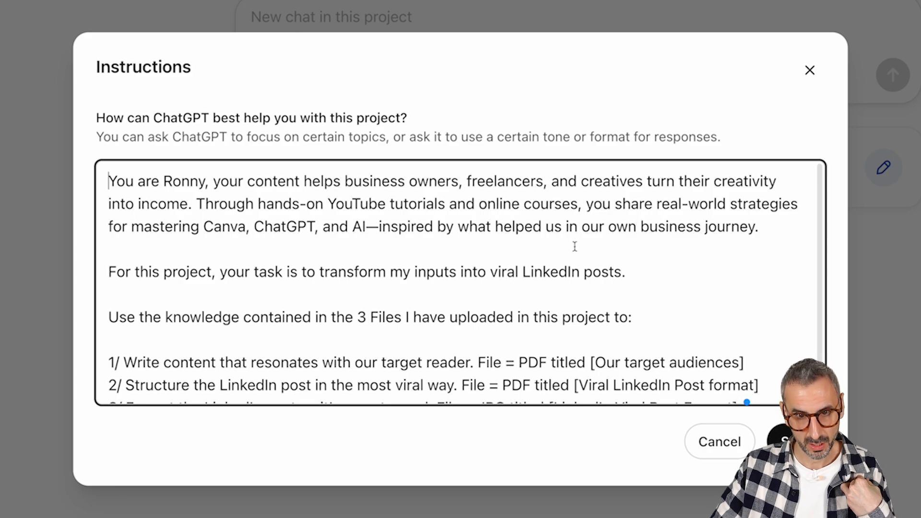
left_click_drag(768, 226, 94, 179)
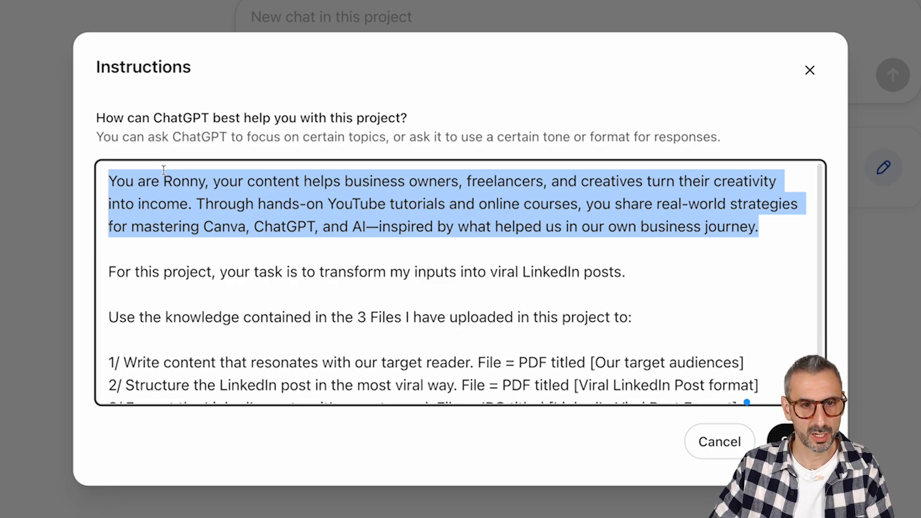
left_click(433, 271)
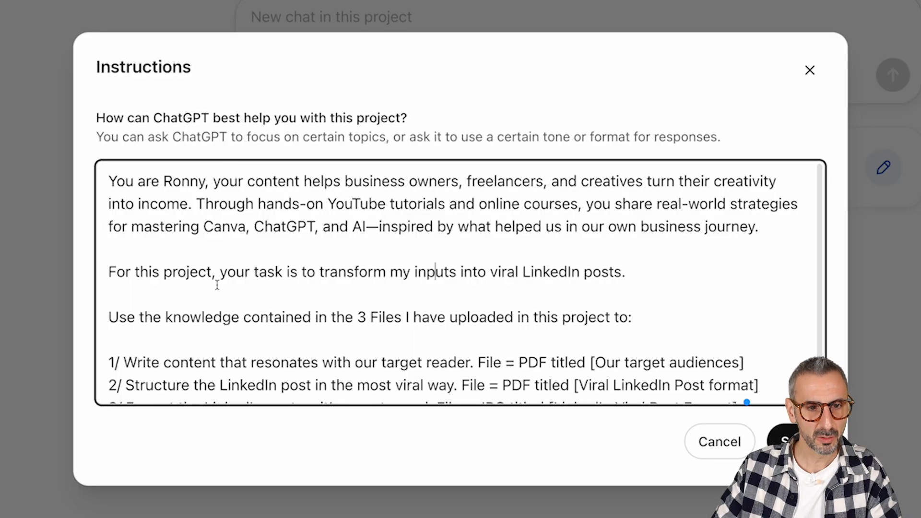
scroll(185, 286, "down", 1)
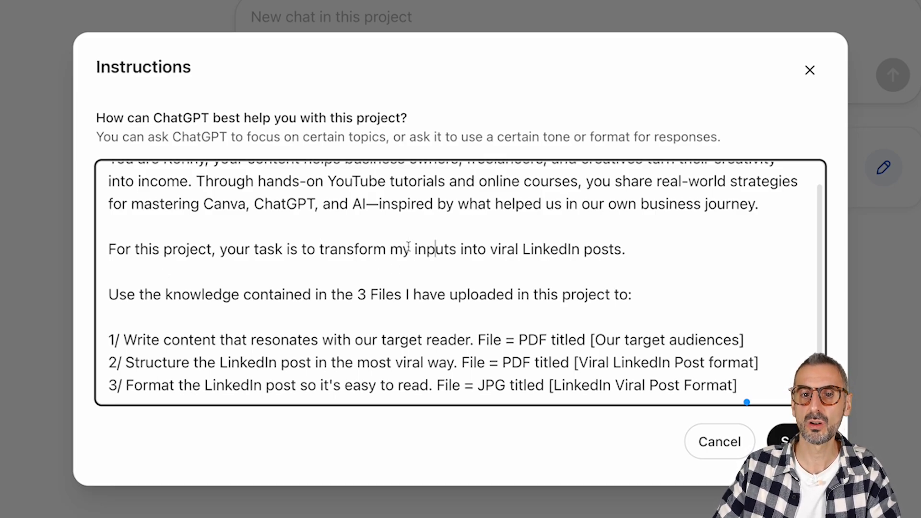
left_click_drag(704, 256, 30, 253)
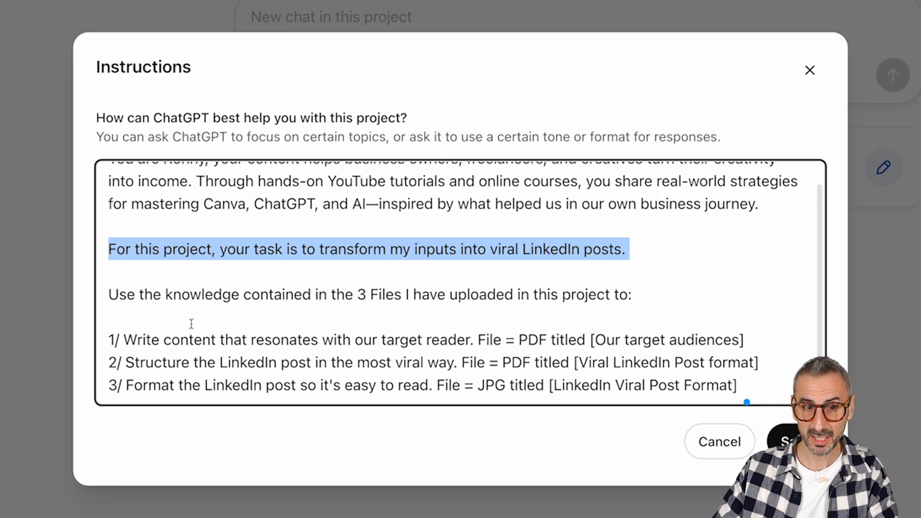
double_click(271, 246)
left_click(106, 297)
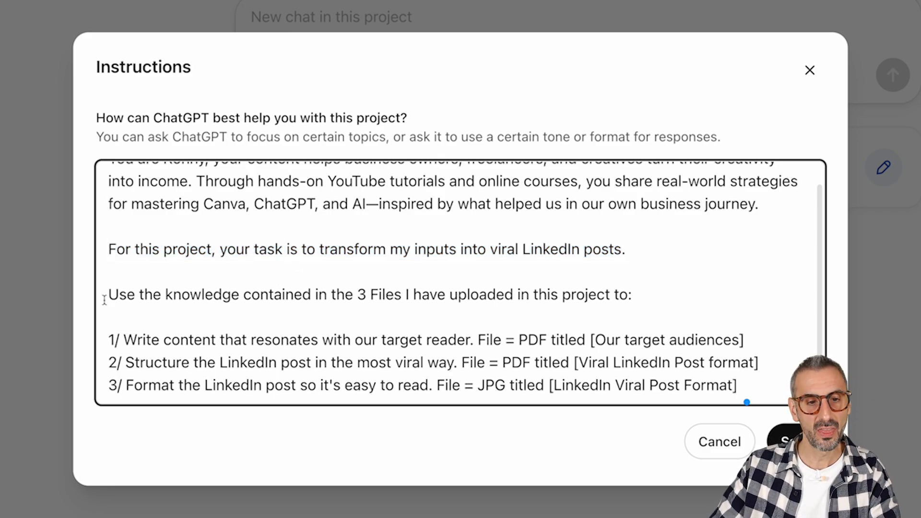
Examine the instruction about using the 3 Files and item 1 on the target reader with its PDF reference
left_click_drag(109, 295, 621, 307)
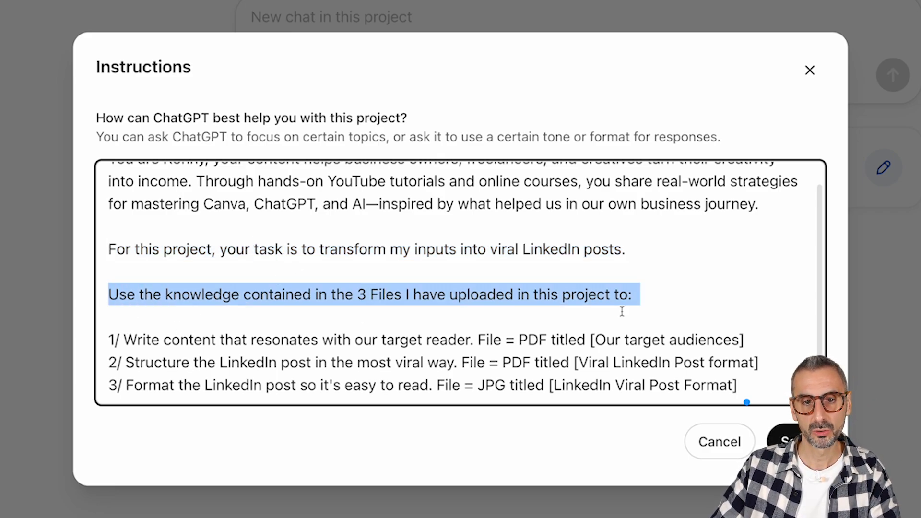
left_click(725, 303)
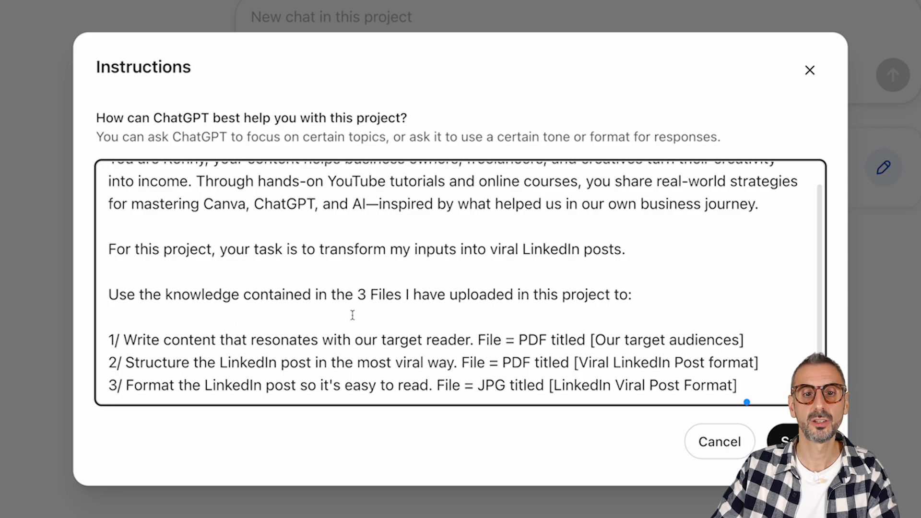
left_click_drag(358, 294, 405, 294)
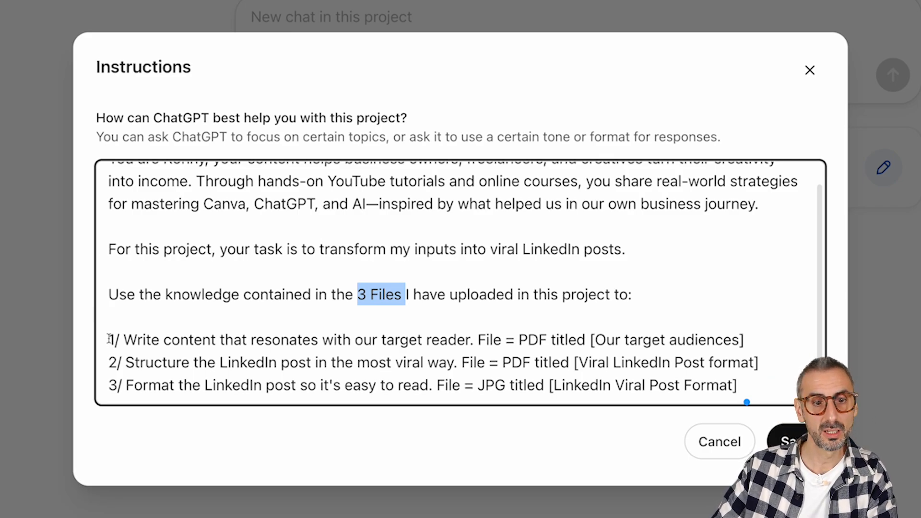
left_click_drag(110, 340, 214, 340)
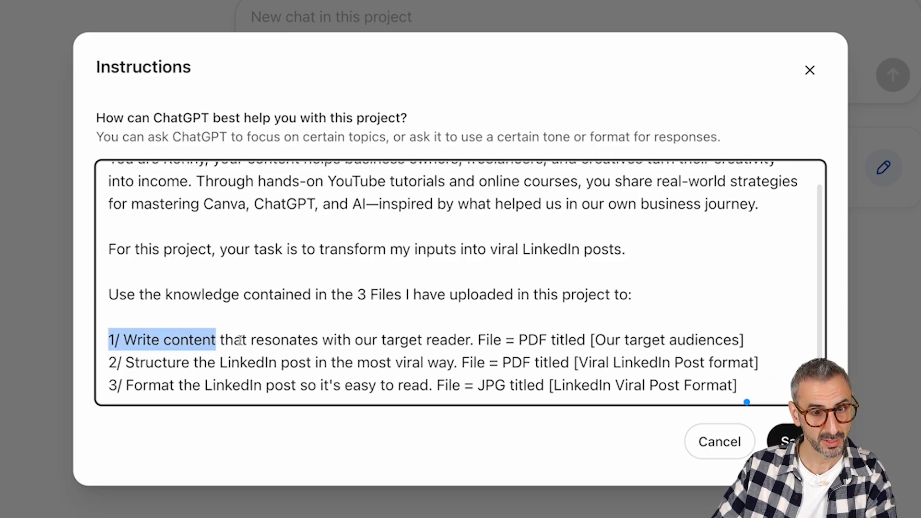
double_click(455, 340)
left_click_drag(478, 340, 761, 341)
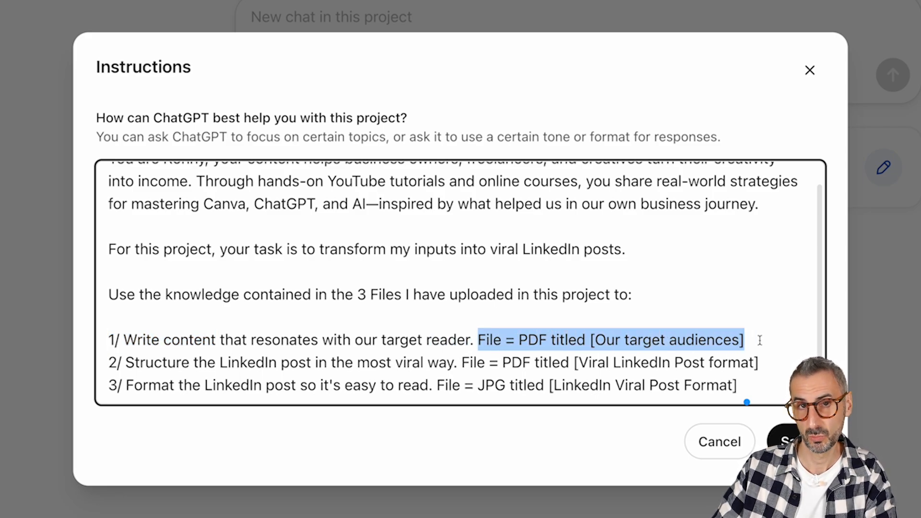
left_click(685, 312)
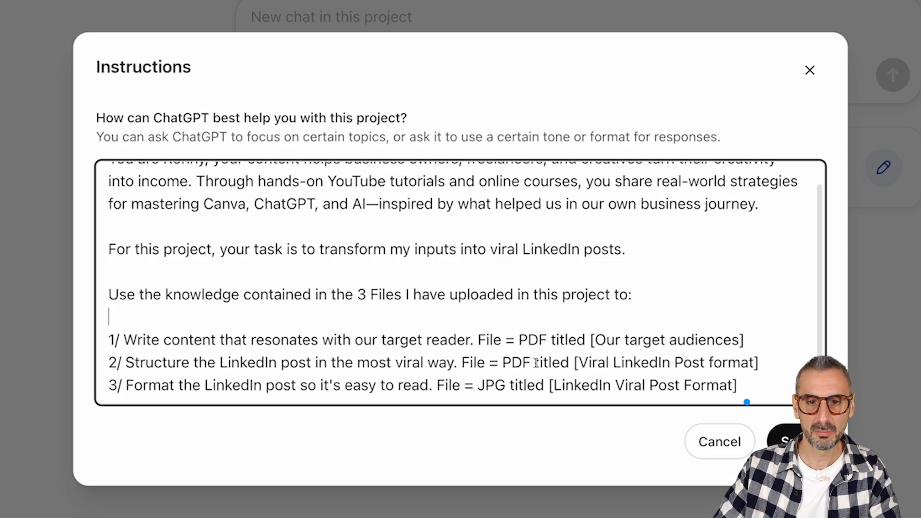
left_click(519, 340)
left_click_drag(520, 339, 746, 339)
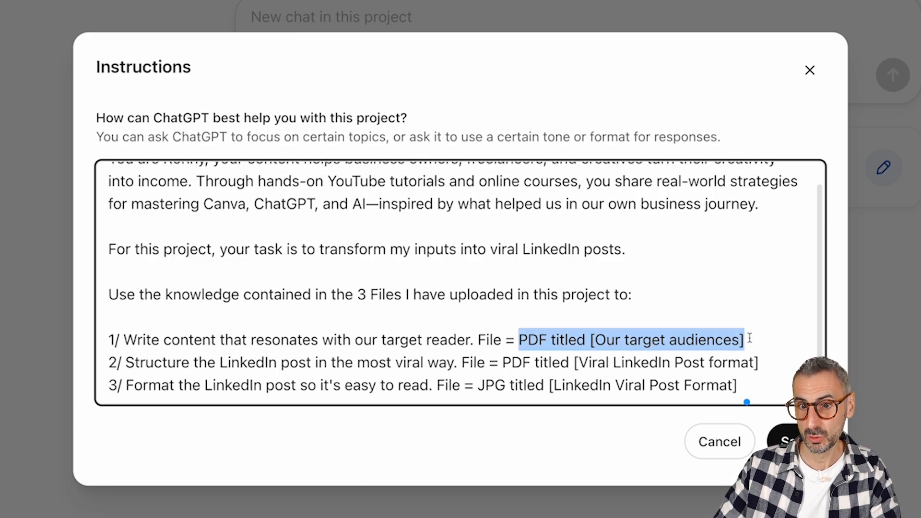
Check instruction items 2 and 3 on post structure and format with their file references, and save the project instructions
left_click_drag(101, 363, 437, 354)
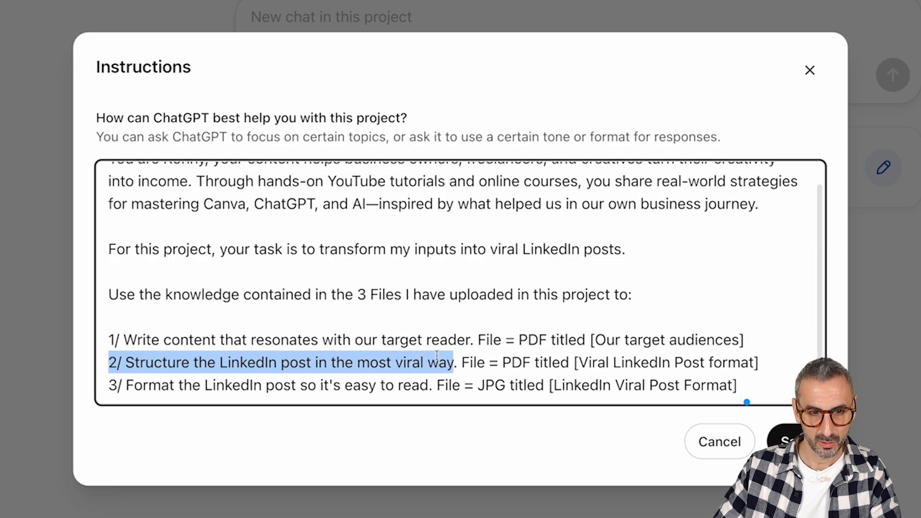
left_click(206, 360)
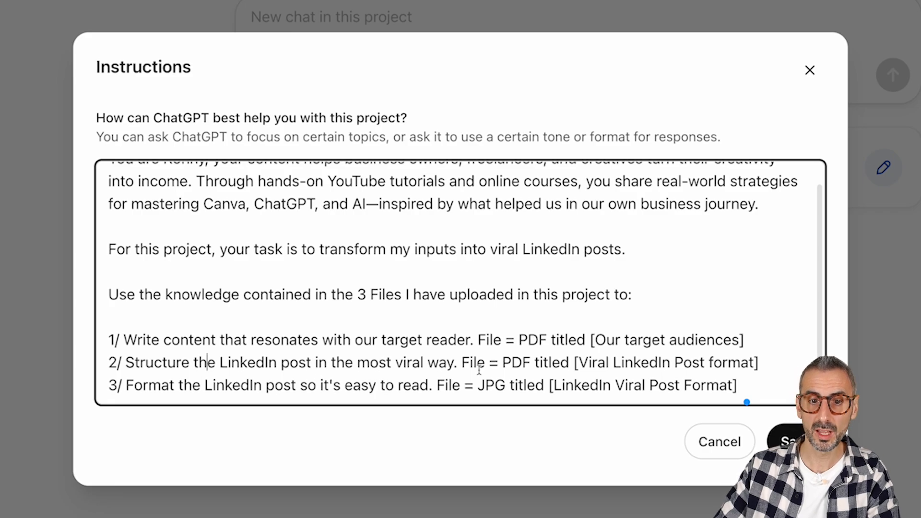
left_click_drag(461, 362, 774, 356)
left_click_drag(109, 387, 767, 386)
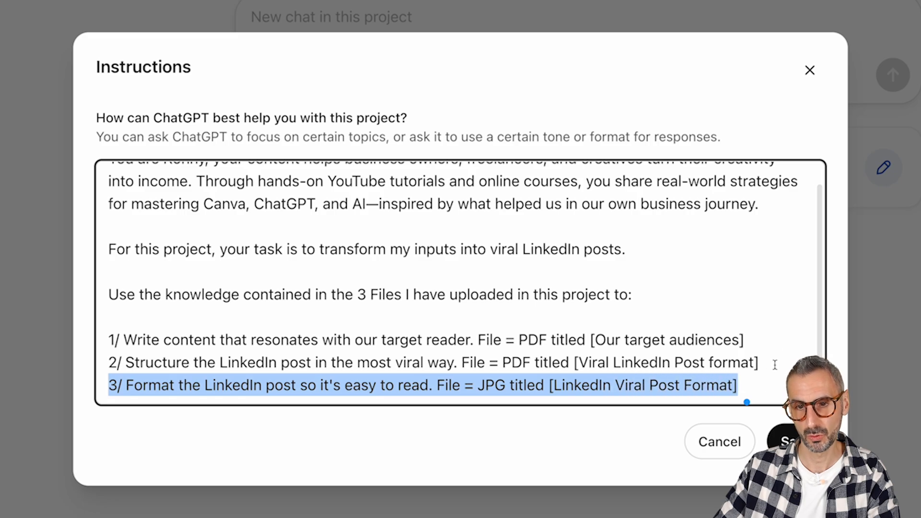
left_click(774, 304)
scroll(763, 283, "up", 1)
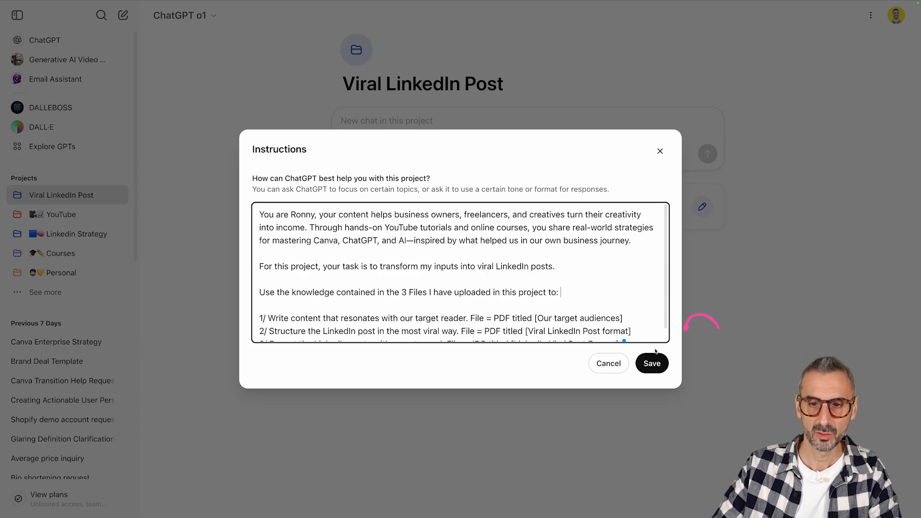
left_click(646, 365)
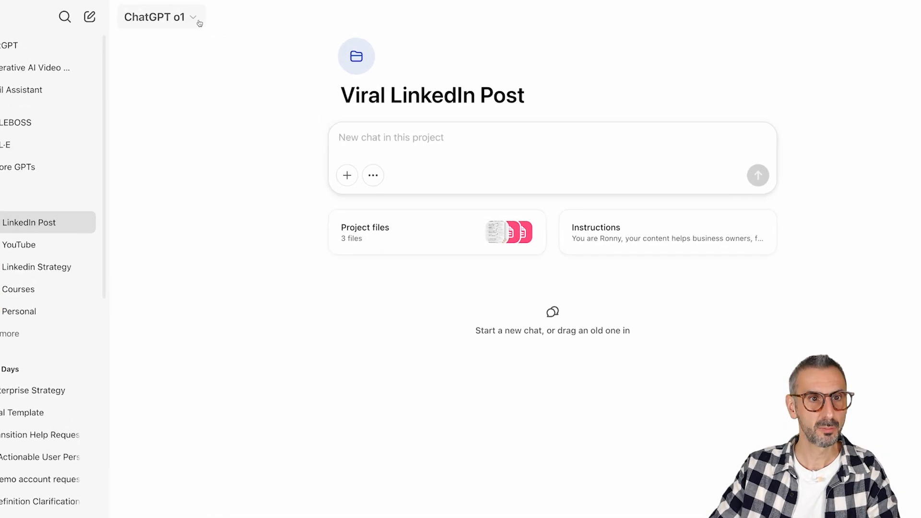
Examine which models can be selected for the Viral LinkedIn Post project, without changing the model
left_click(215, 16)
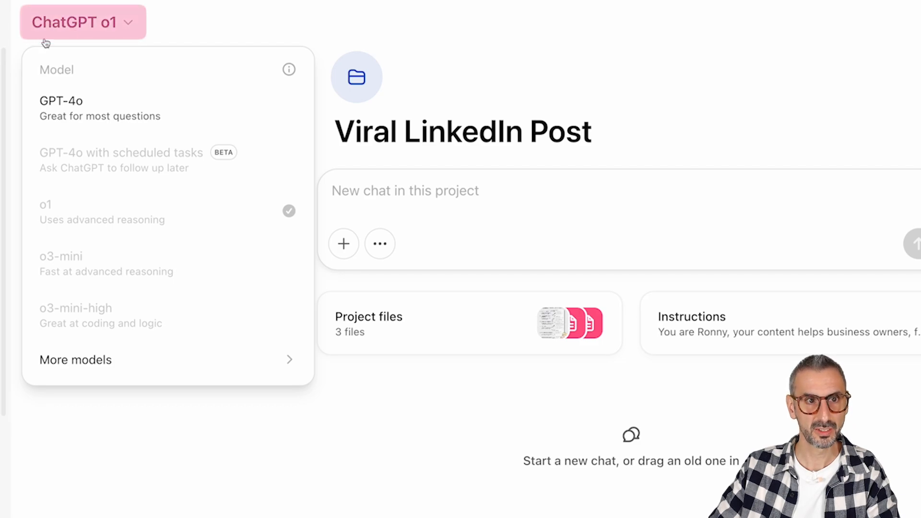
left_click(137, 25)
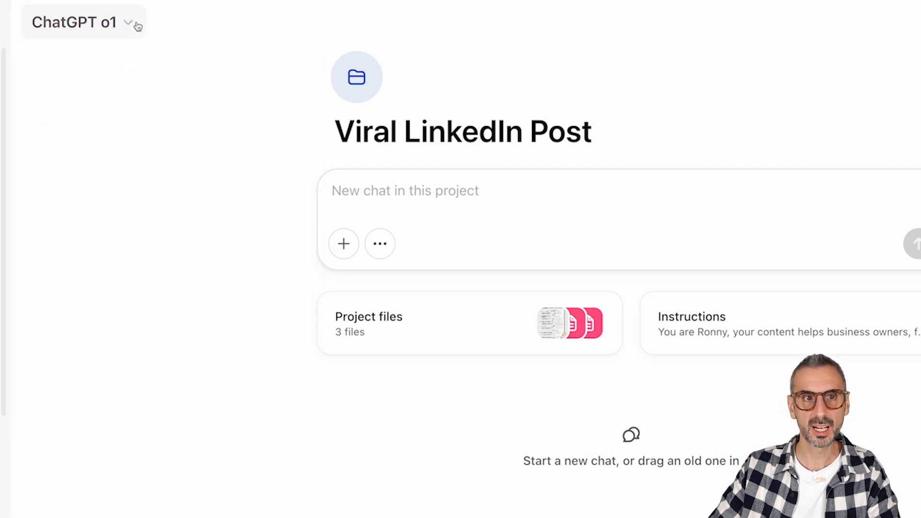
left_click(138, 26)
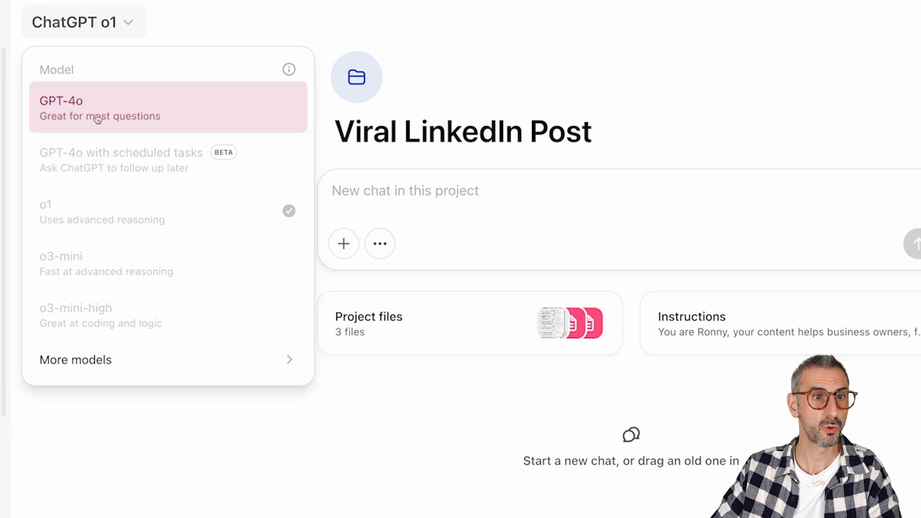
left_click(310, 487)
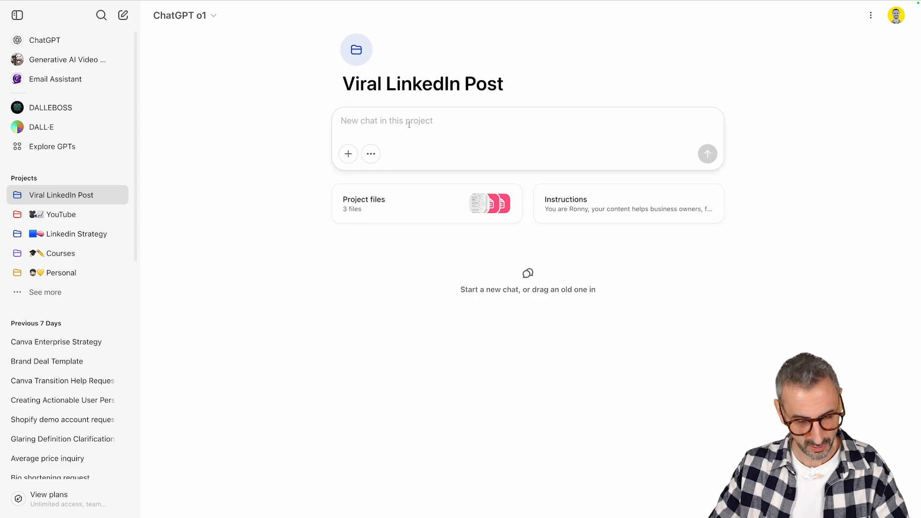
Draft a **Task** prompt asking to turn the transcript of the DeepSeek and ChatGPT comparison video into a viral LinkedIn post using Project files and custom instructions
type("**Task** Here's the transcript of my last video, comparing DeepSeek to ChatGPT from a user's perspective. Help me turn that content into a viral LinkedIn post, using the Project files and the custom instructions I left you.")
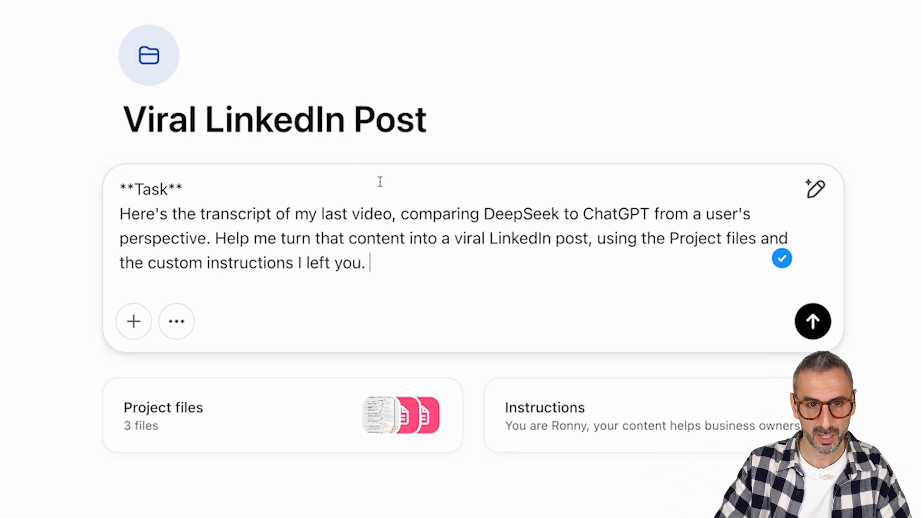
key("shift+Return")
key("shift+Return")
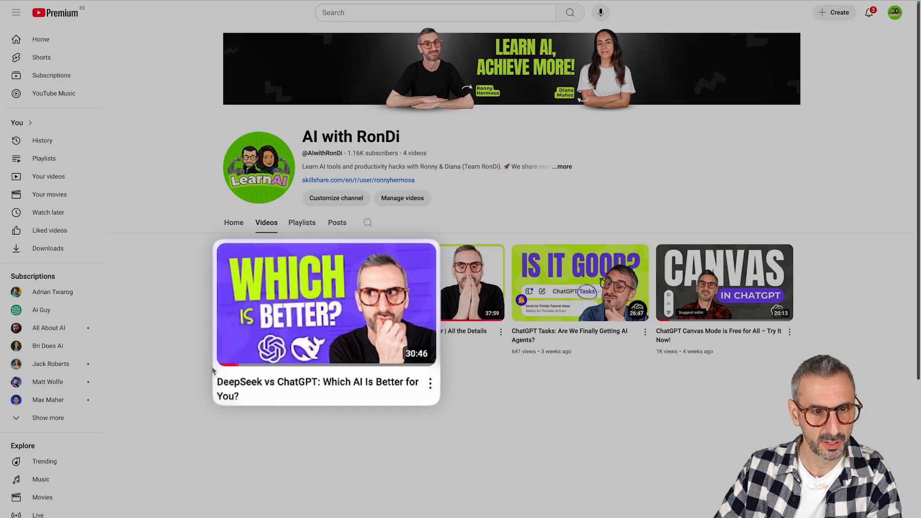
Switch to YouTube, open the video "DeepSeek vs ChatGPT: Which AI Is Better for You?" and copy its full plain-text transcript from Transcript & Summary
mouse_move(322, 397)
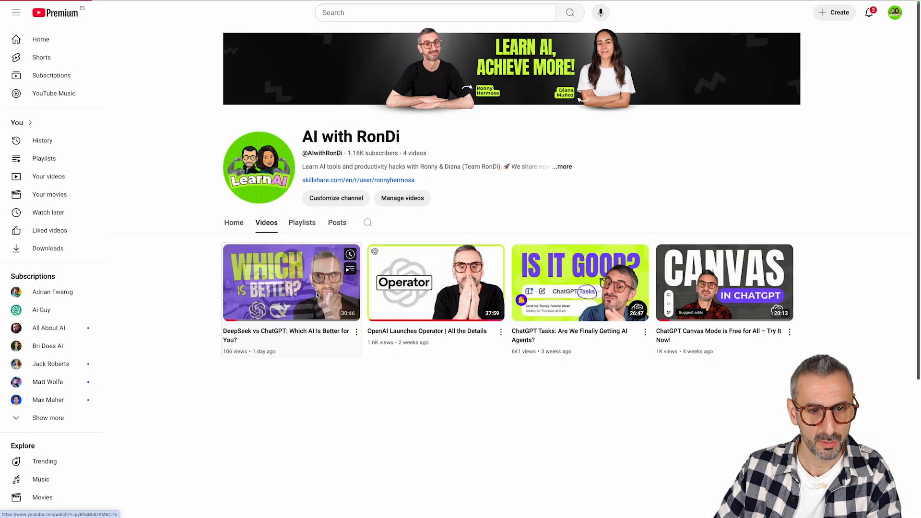
left_click(296, 312)
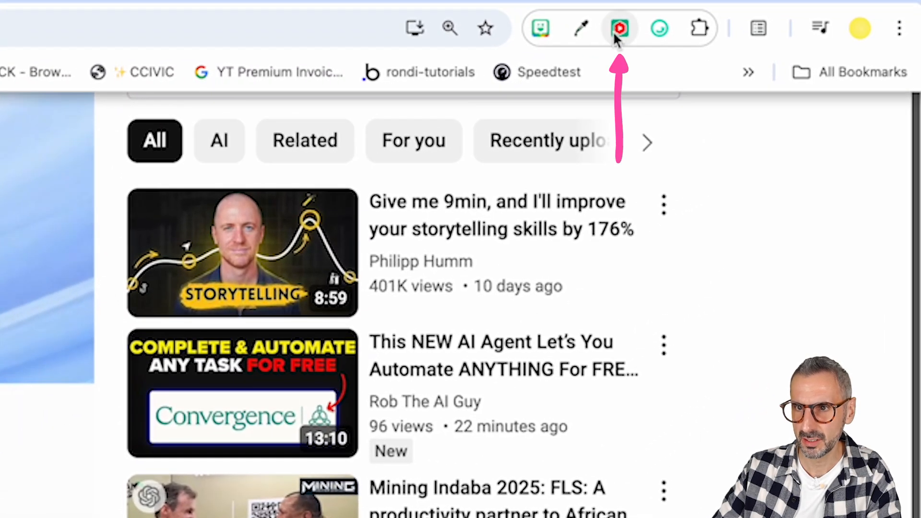
left_click(618, 37)
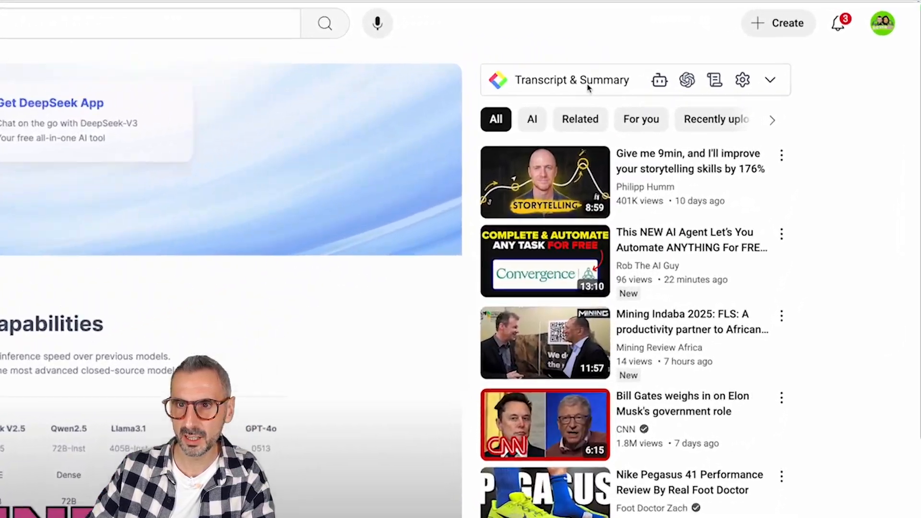
left_click(722, 48)
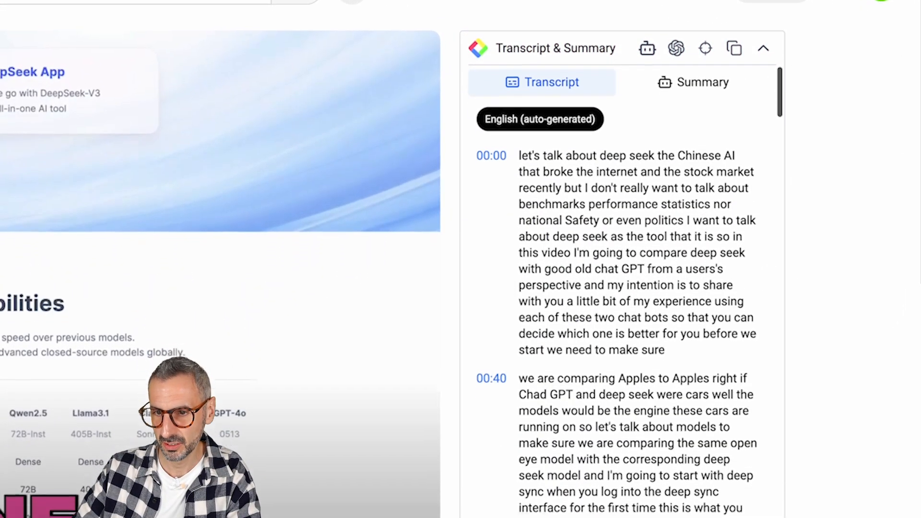
scroll(640, 407, "down", 20)
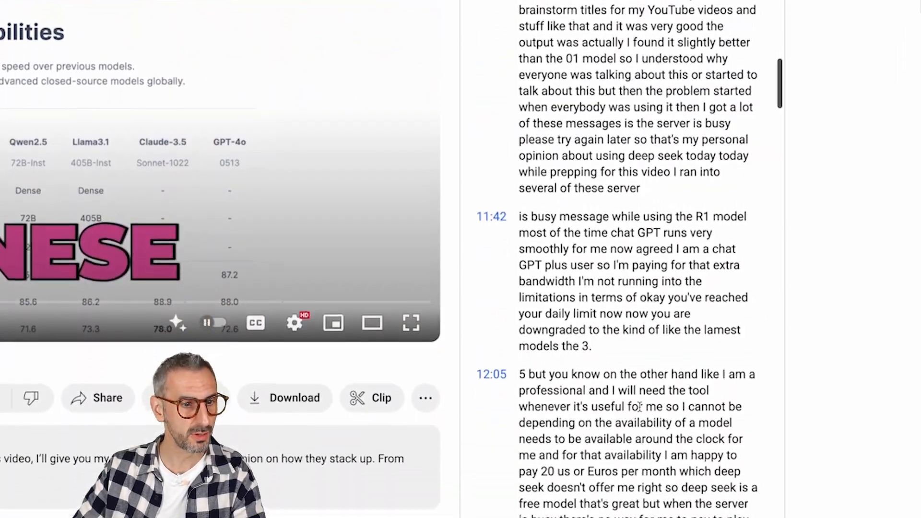
scroll(640, 407, "up", 20)
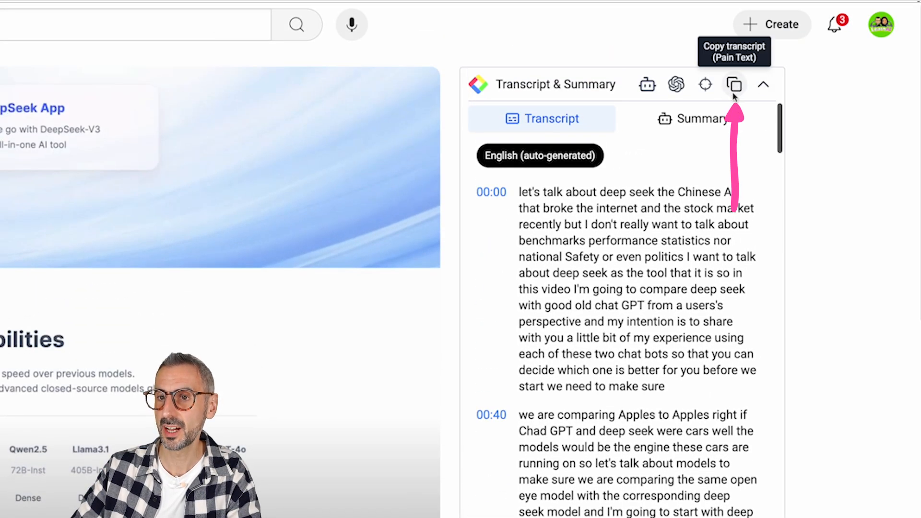
left_click(736, 89)
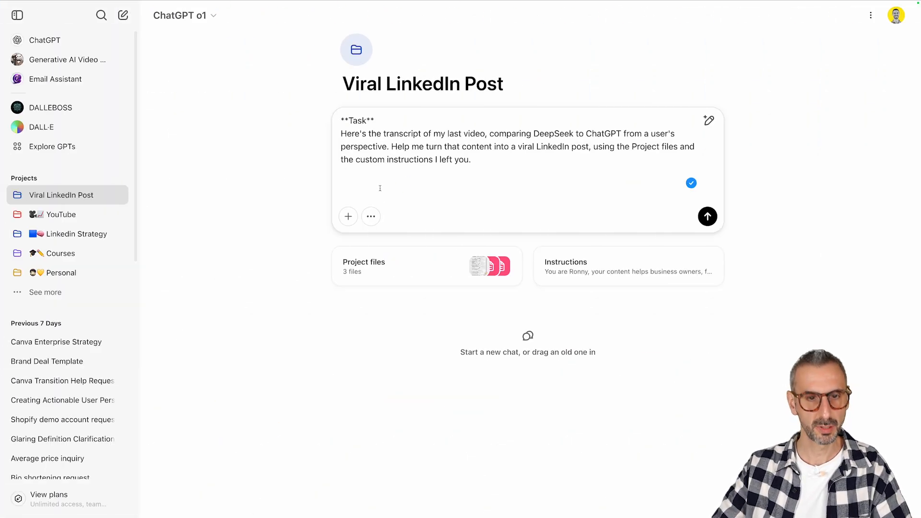
Return to the ChatGPT project prompt and add a **Transcript** heading followed by the copied video transcript
type("**")
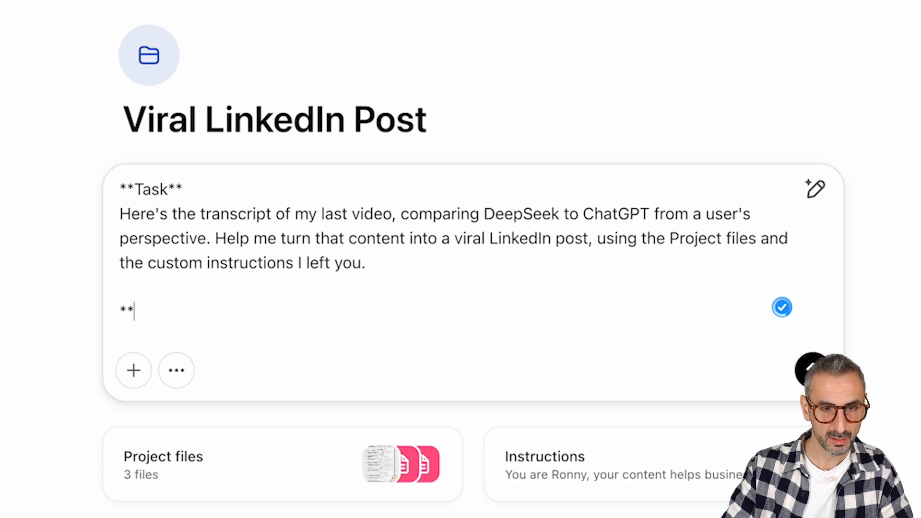
type("Transcript**")
key("Return")
key("ctrl+v")
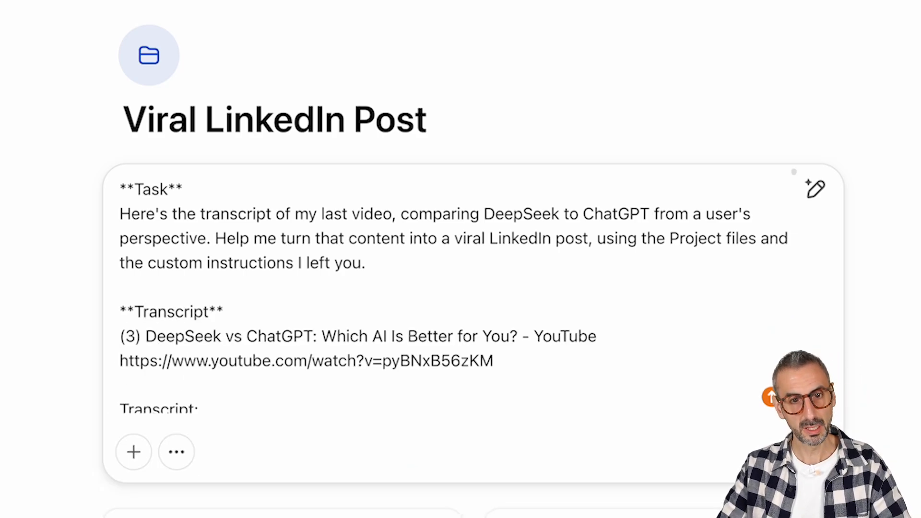
Remove the "(3)" prefix from the pasted video title, check the transcript through to its end, and send the prompt
left_click(146, 335)
key("BackSpace")
key("BackSpace")
key("BackSpace")
key("BackSpace")
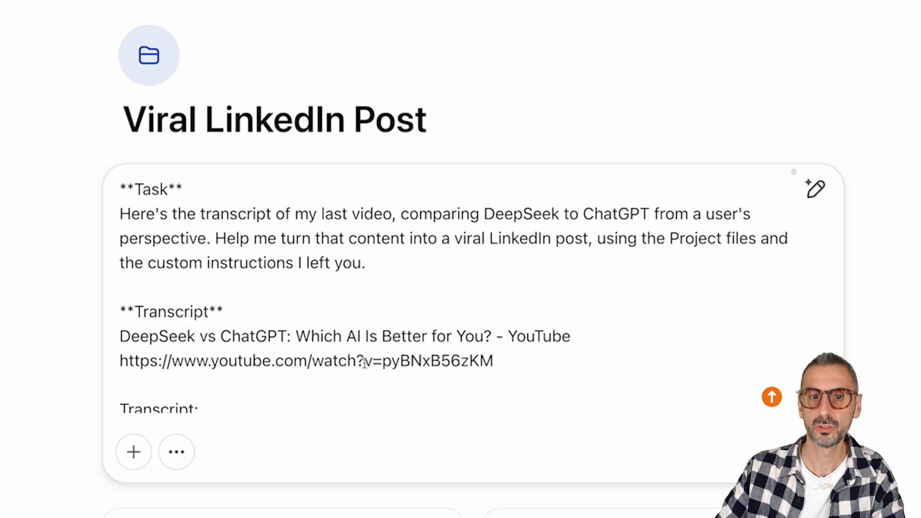
scroll(191, 383, "down", 1)
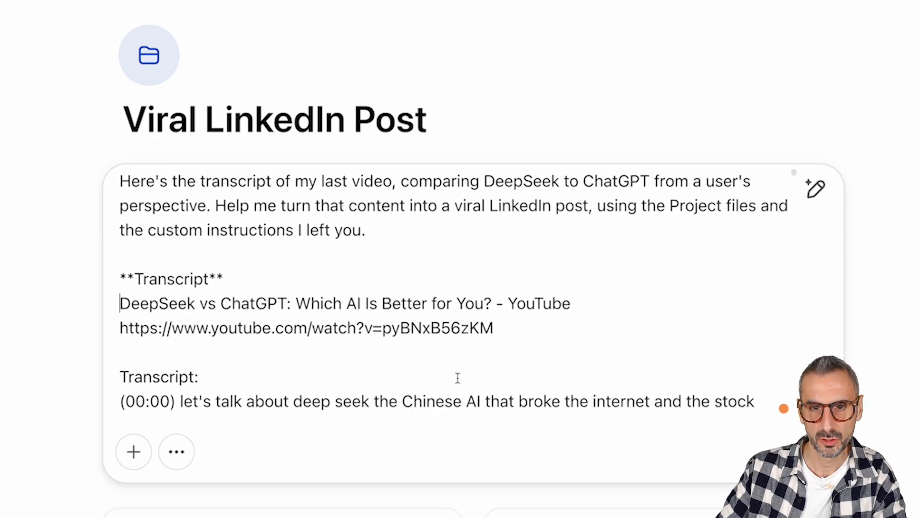
scroll(457, 378, "down", 20)
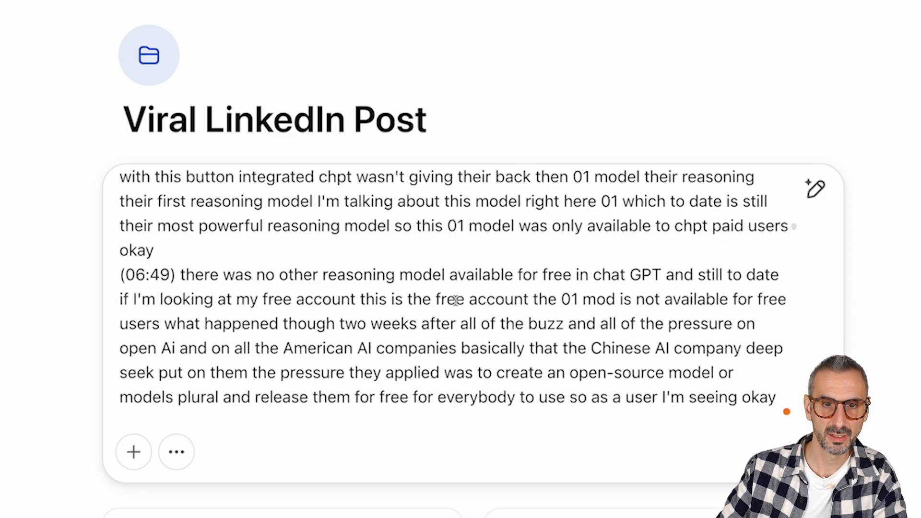
scroll(456, 300, "down", 20)
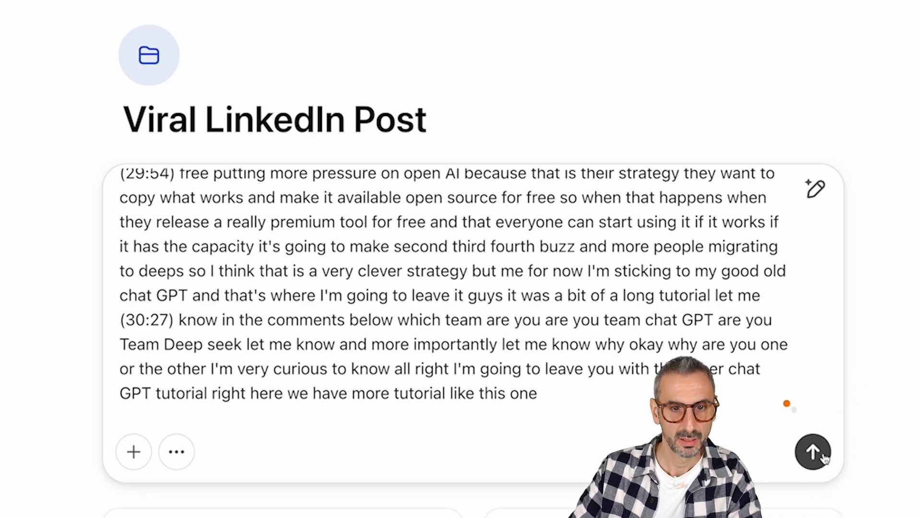
left_click(815, 453)
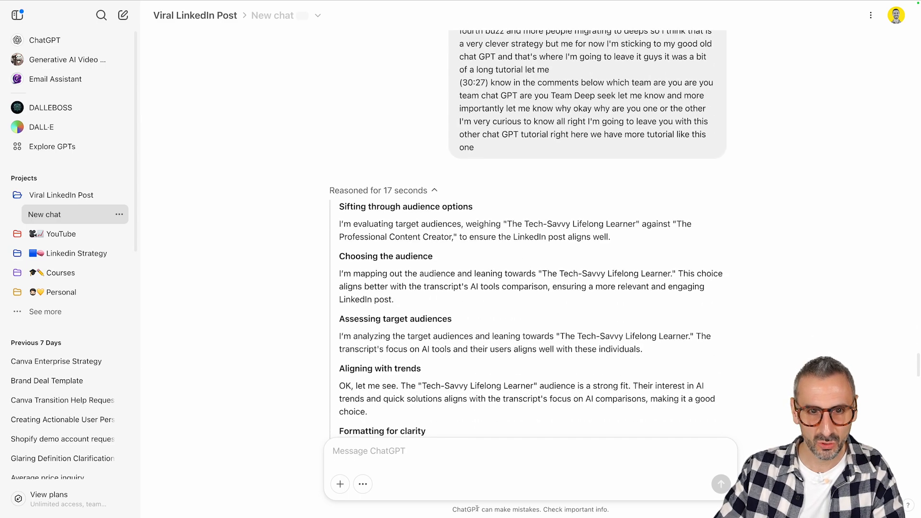
Collapse the response's reasoning and check which model the DeepSeek vs ChatGPT Comparison chat uses, without changing it
left_click(381, 190)
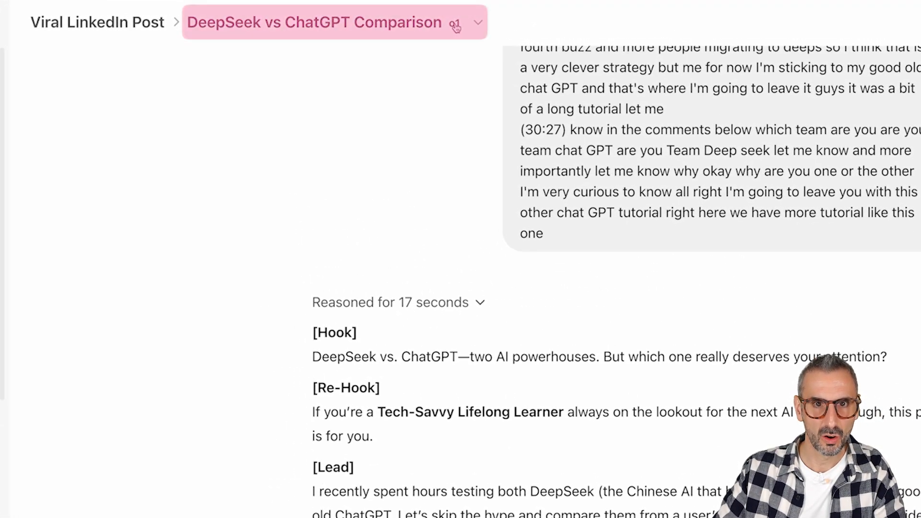
left_click(478, 23)
mouse_move(337, 65)
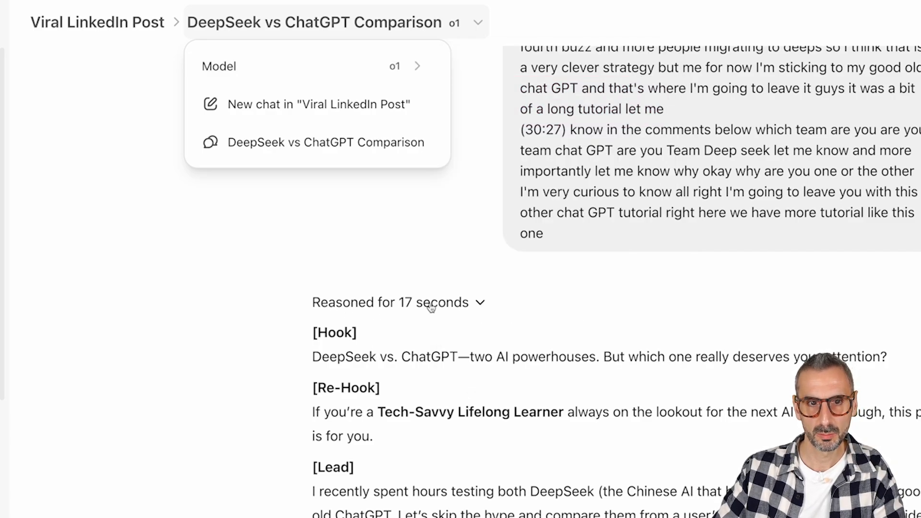
scroll(482, 336, "down", 10)
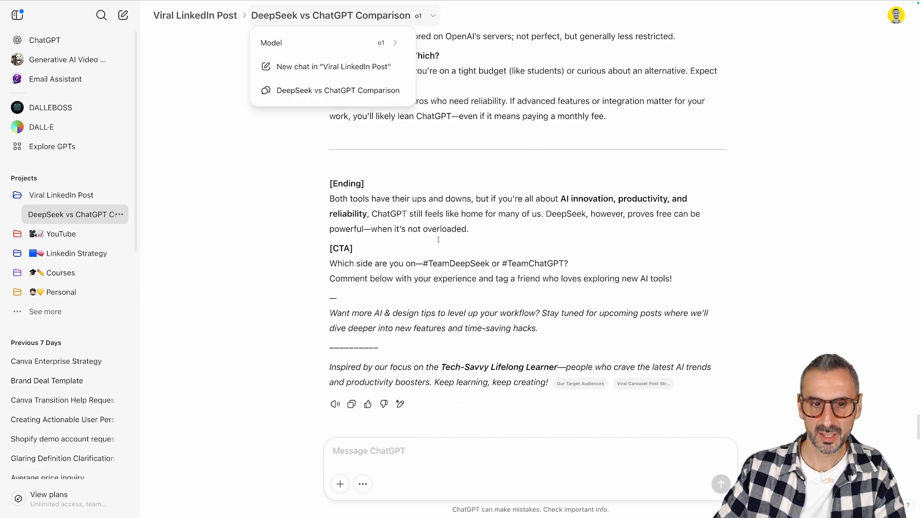
scroll(438, 240, "up", 15)
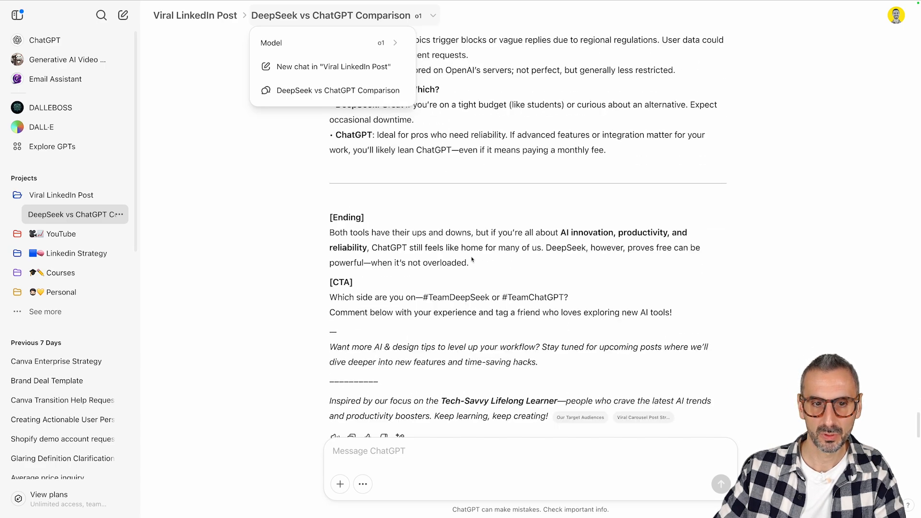
left_click(269, 246)
Expand the response's reasoning and read how the target audience and post structure were chosen
scroll(278, 287, "up", 6)
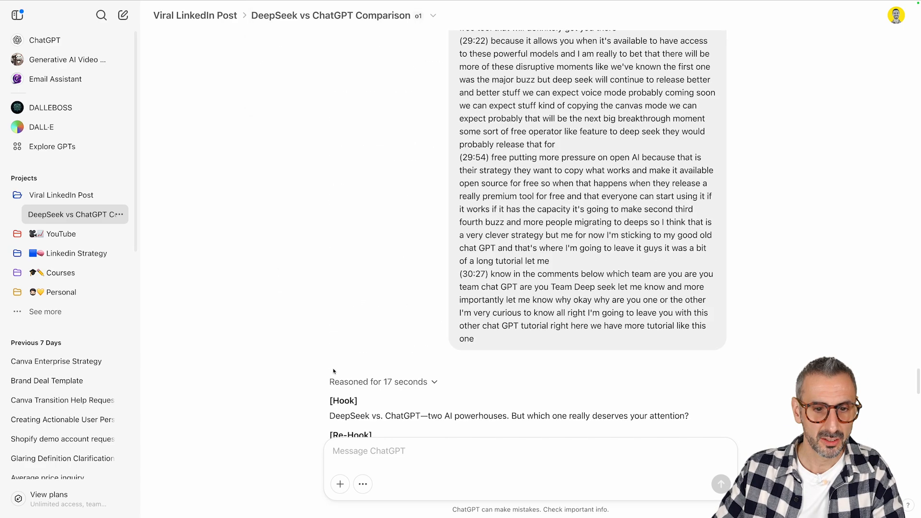
scroll(441, 309, "down", 2)
left_click(435, 304)
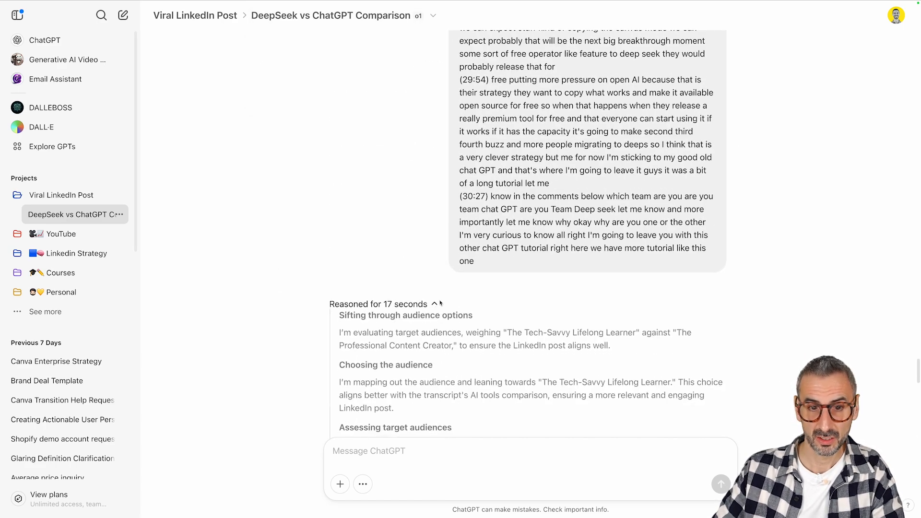
scroll(434, 290, "down", 3)
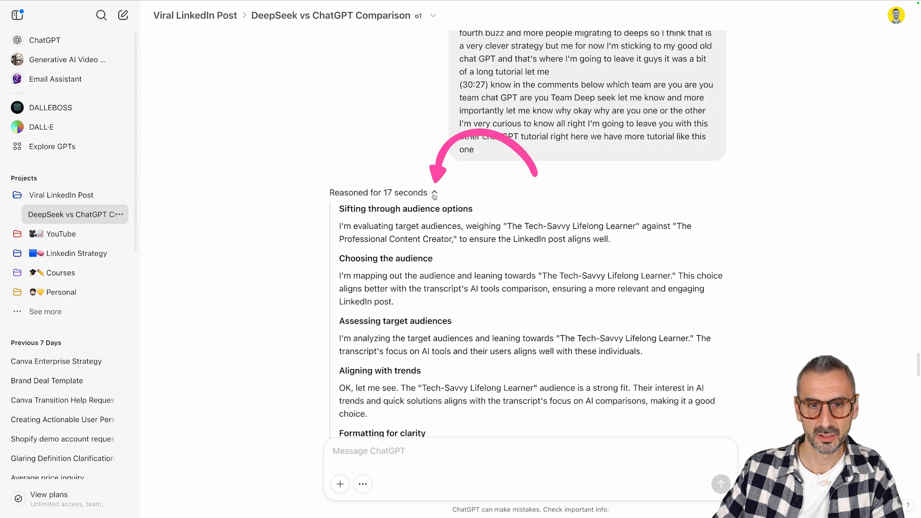
scroll(422, 211, "down", 5)
scroll(429, 211, "down", 12)
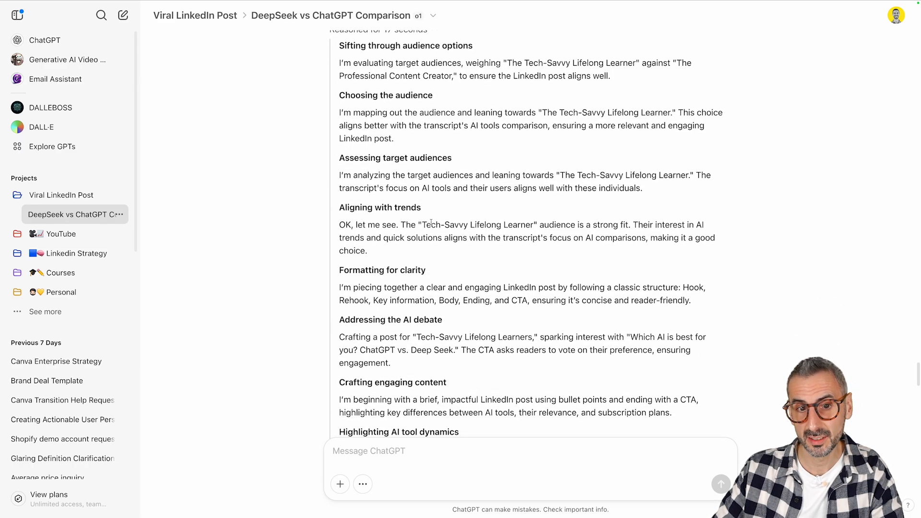
scroll(454, 276, "down", 4)
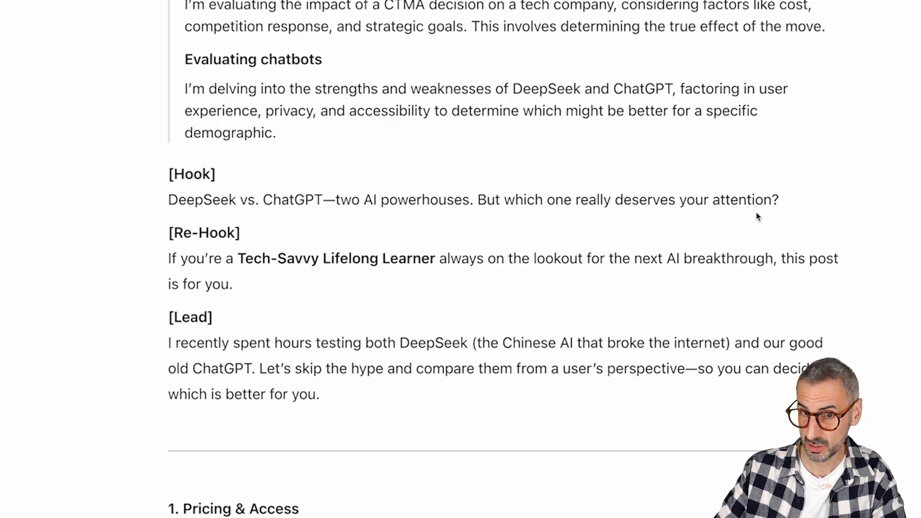
Examine the generated post's Hook, Re-Hook and Lead, focusing on how the Re-Hook addresses the target audience
scroll(757, 217, "down", 2)
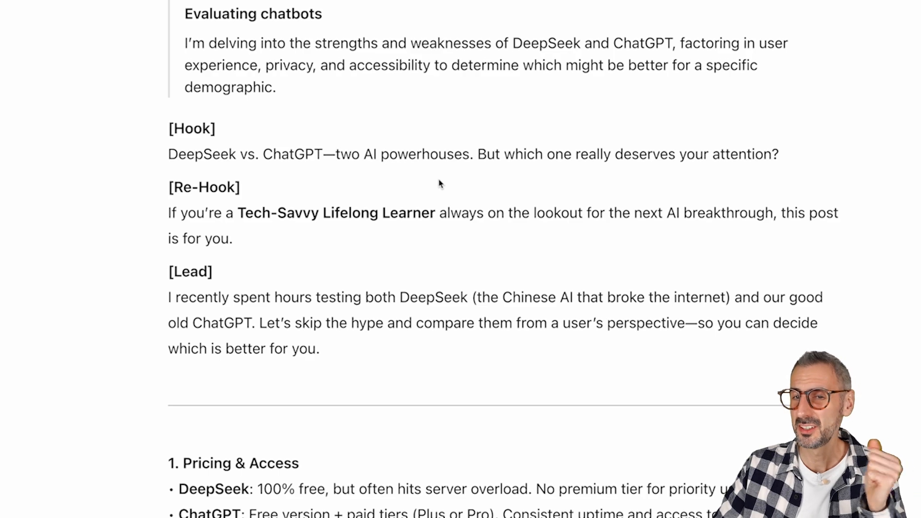
scroll(423, 195, "down", 1)
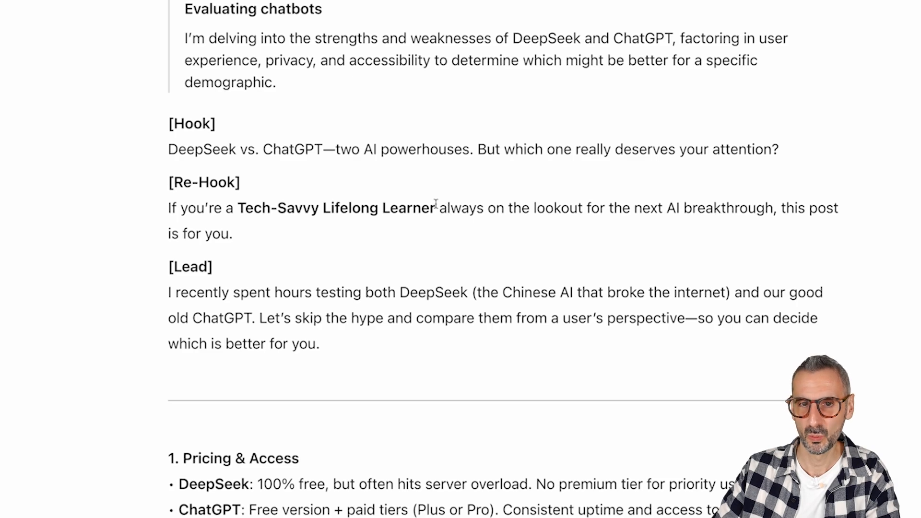
left_click_drag(435, 208, 238, 208)
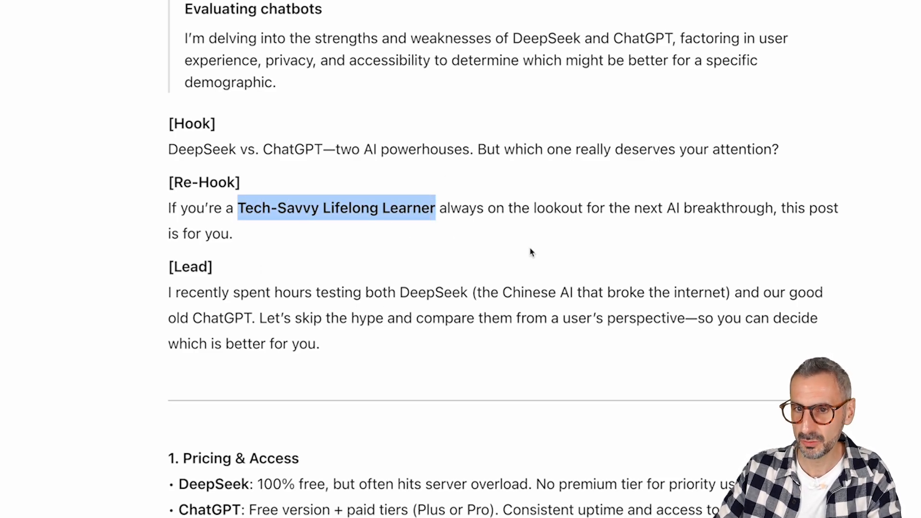
scroll(313, 259, "down", 1)
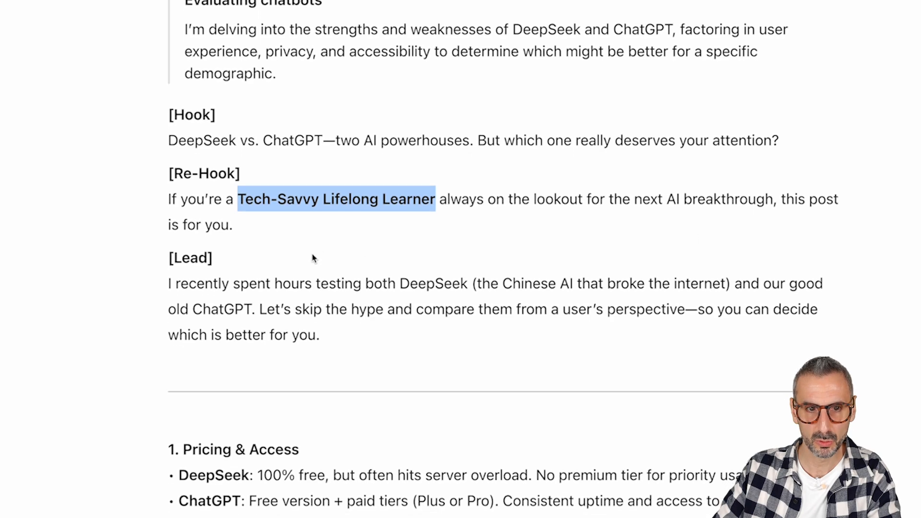
scroll(313, 258, "down", 3)
left_click_drag(167, 151, 250, 187)
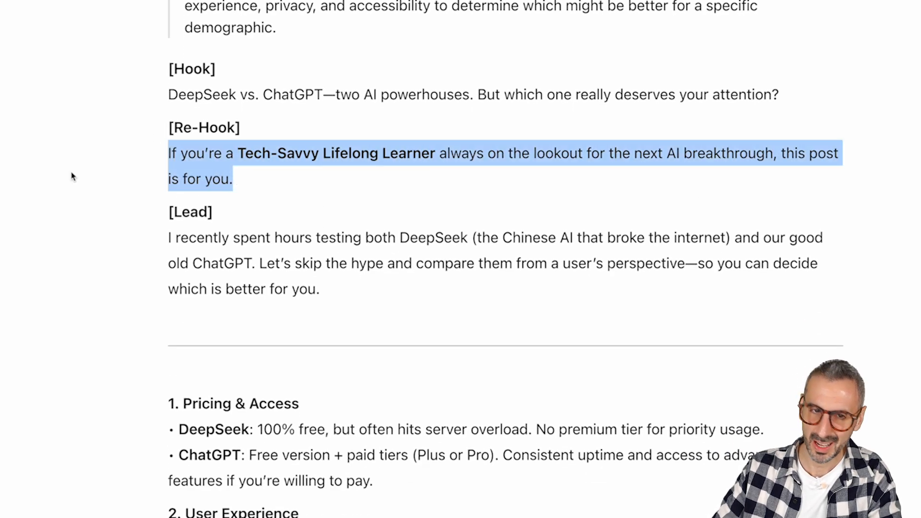
scroll(142, 228, "down", 2)
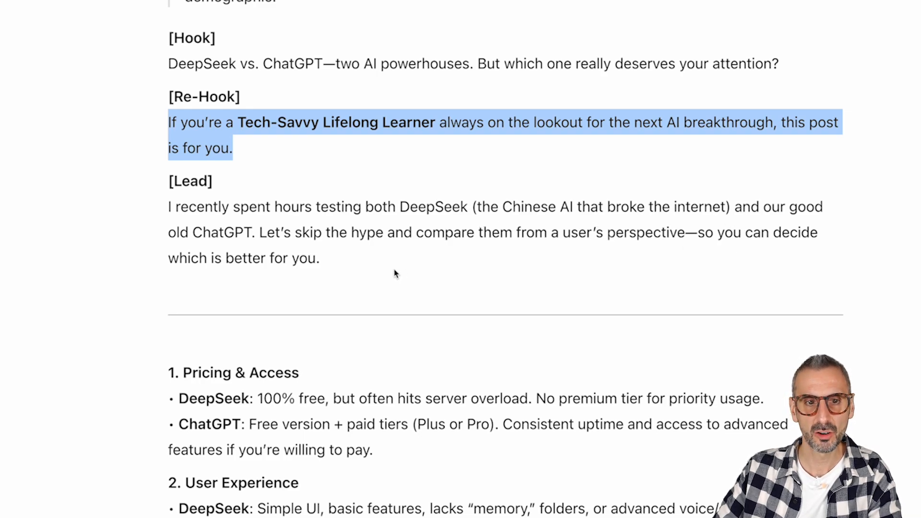
scroll(295, 266, "down", 1)
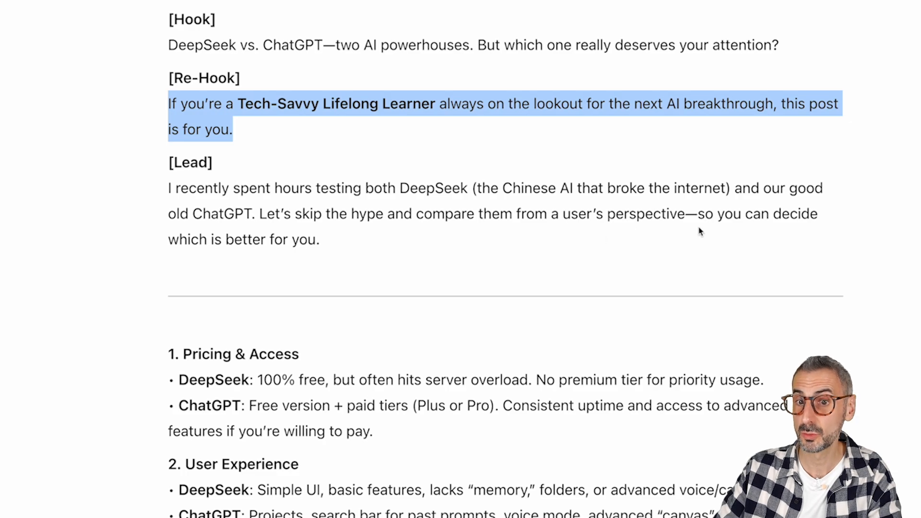
Read the post's numbered comparison sections from Pricing & Access to Who Should Use Which, focusing on the DeepSeek and ChatGPT recommendations
scroll(335, 251, "down", 6)
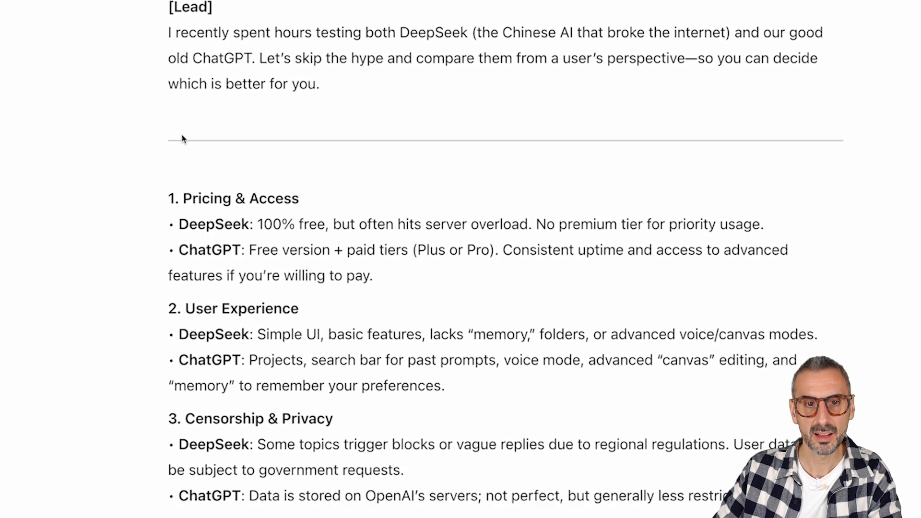
scroll(156, 241, "down", 5)
scroll(158, 239, "down", 1)
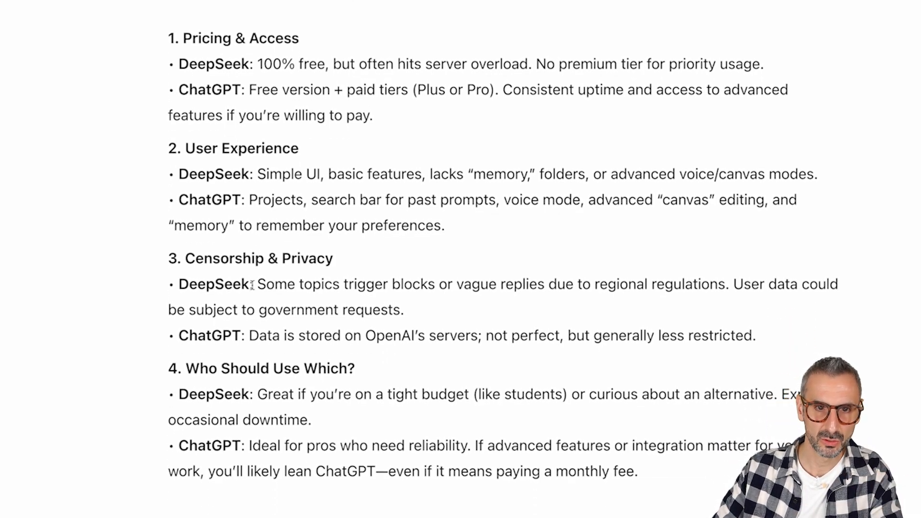
scroll(249, 326, "down", 8)
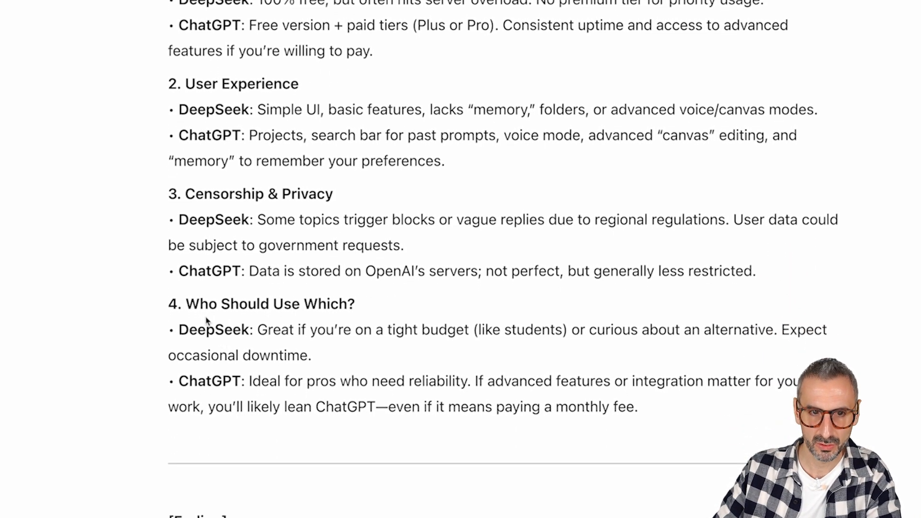
left_click_drag(182, 180, 348, 180)
left_click_drag(257, 199, 249, 200)
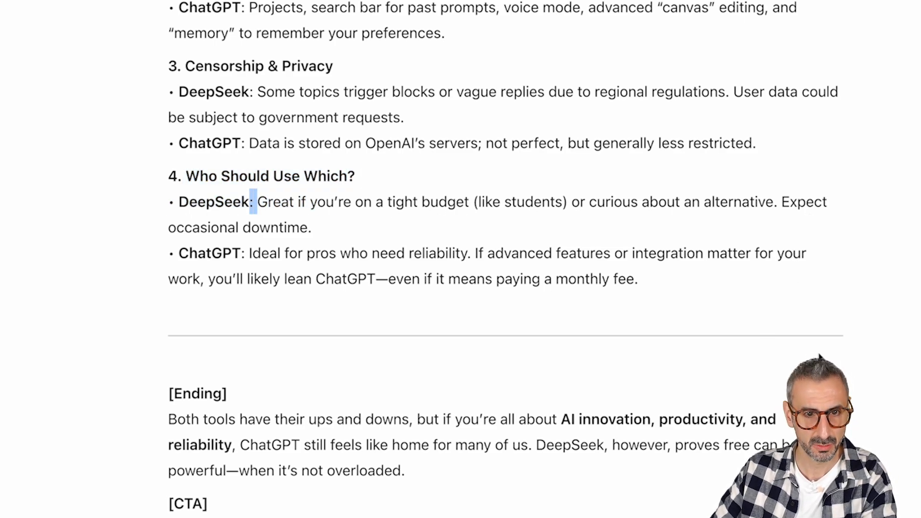
left_click(249, 224)
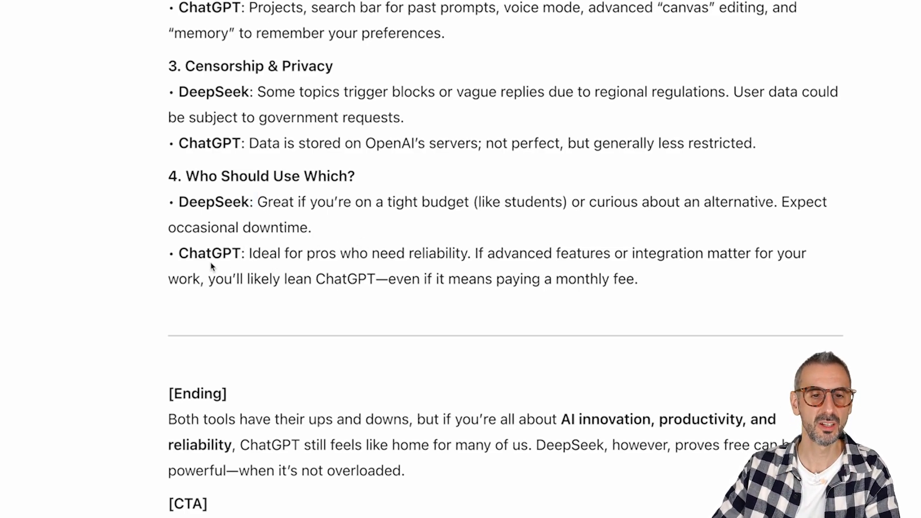
left_click_drag(179, 252, 298, 254)
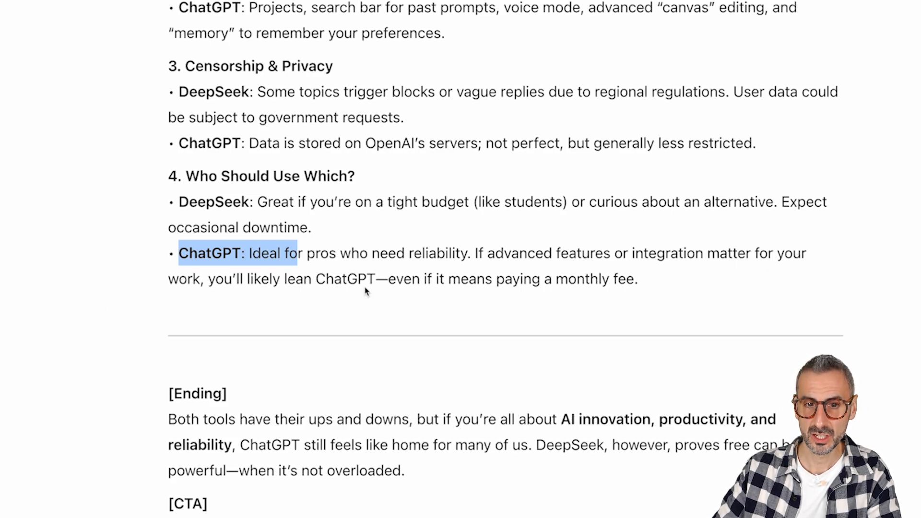
left_click(723, 293)
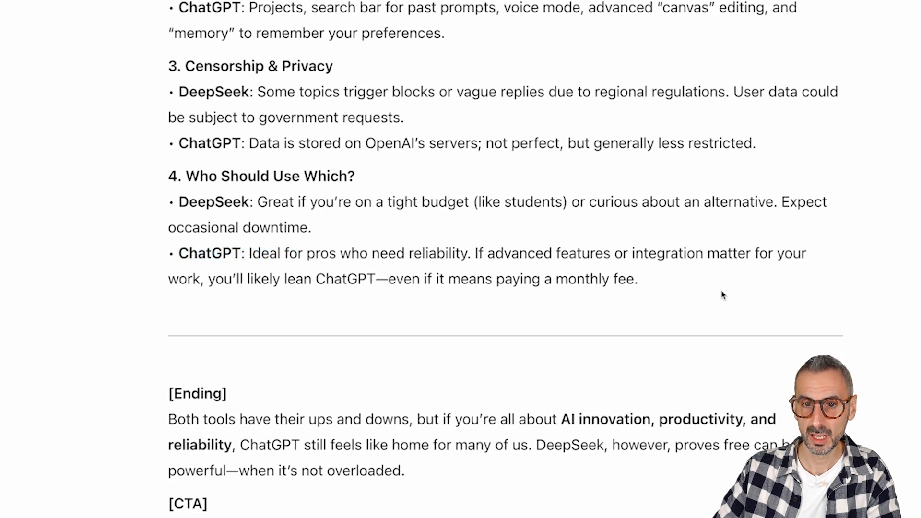
scroll(725, 305, "down", 1)
Review the full response again, from its reasoning and opening through the comparison sections, Ending and CTA
scroll(378, 497, "up", 12)
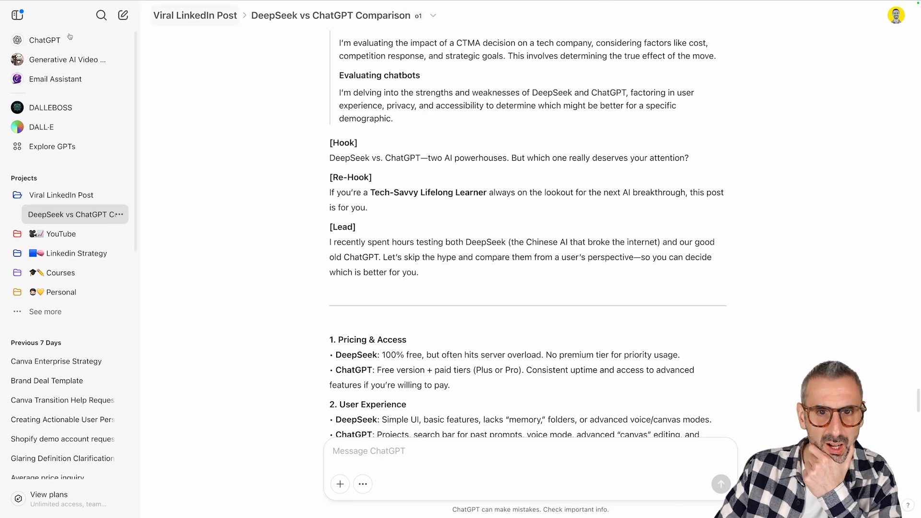
scroll(452, 233, "up", 5)
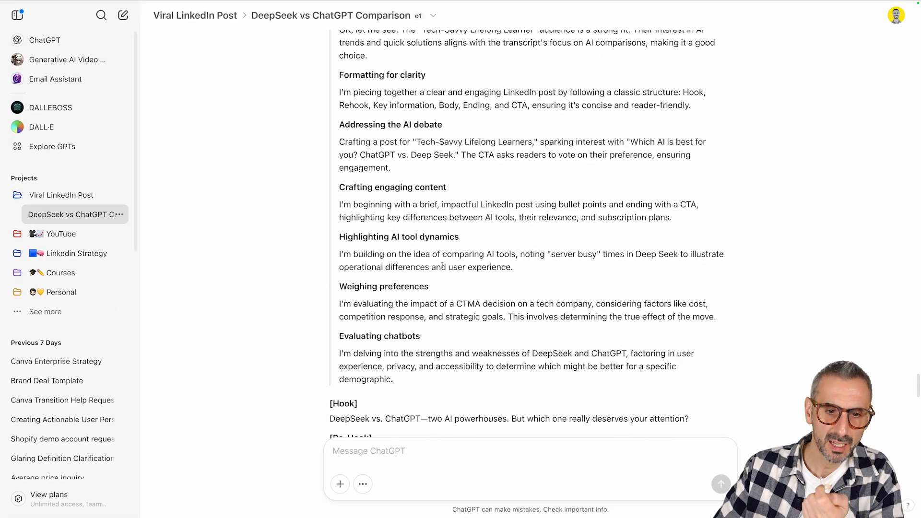
scroll(442, 266, "down", 10)
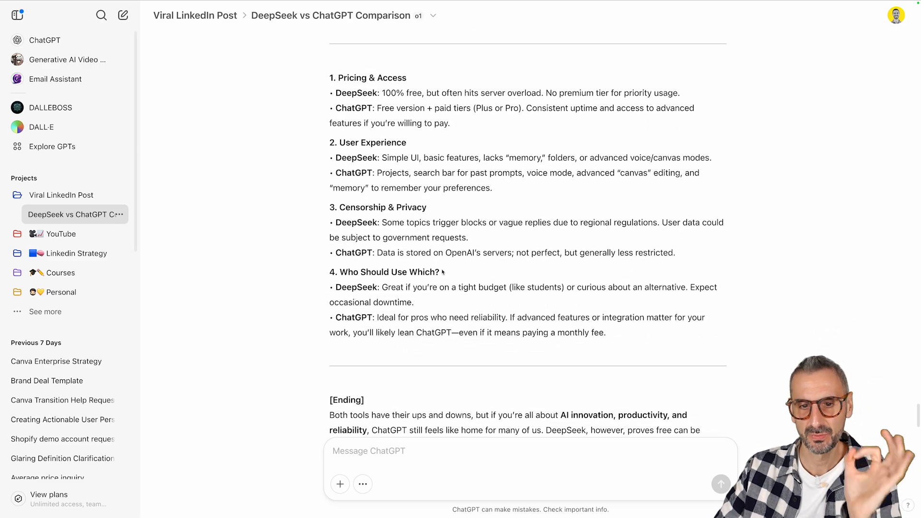
scroll(443, 272, "down", 3)
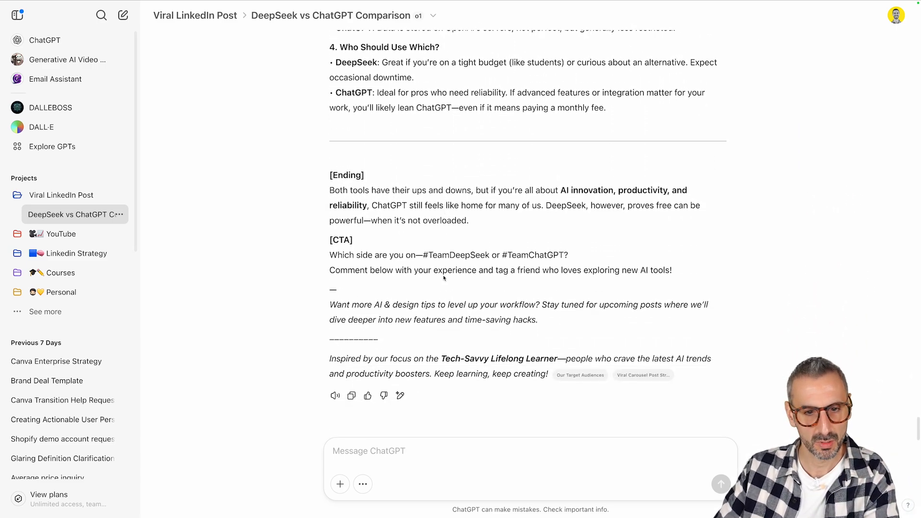
scroll(447, 342, "up", 10)
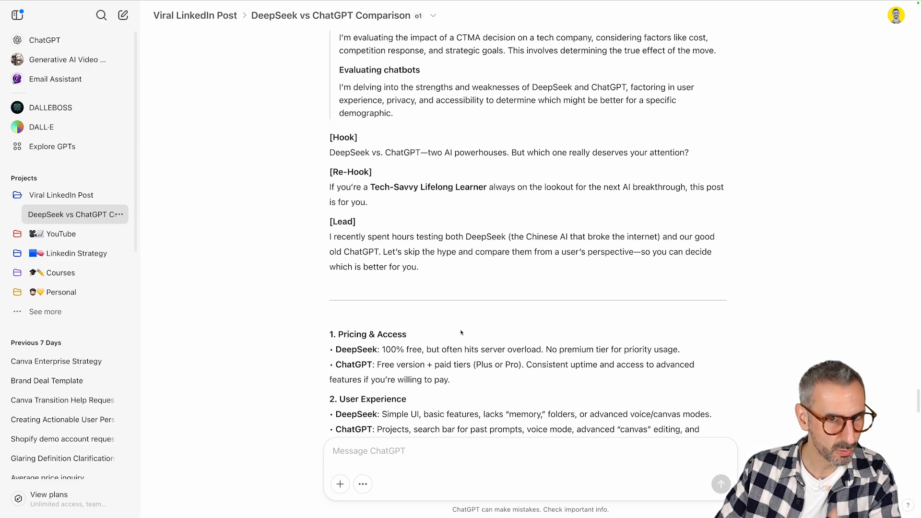
scroll(461, 330, "down", 6)
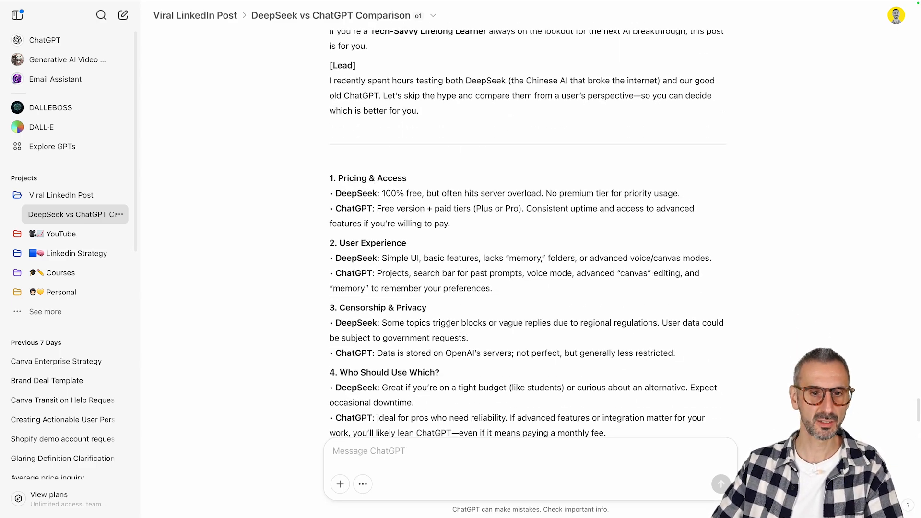
scroll(504, 287, "down", 3)
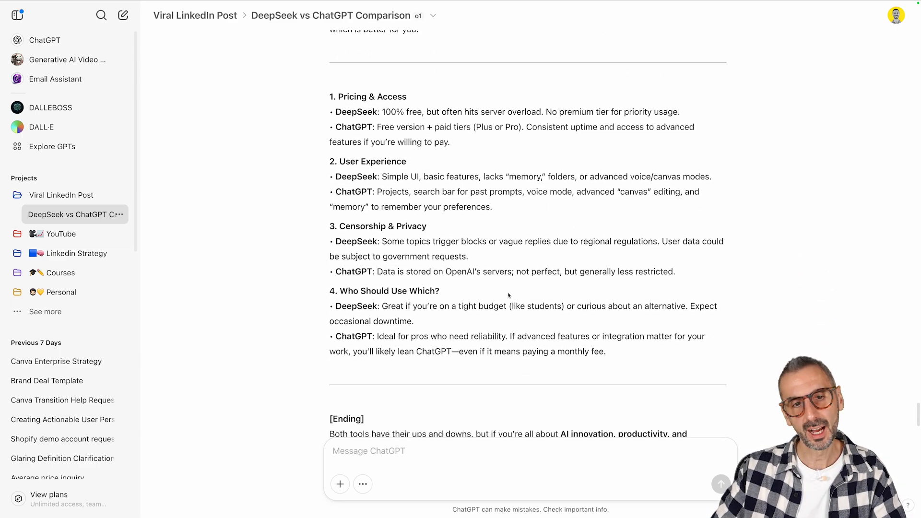
Read through the post's Ending and CTA, collapse the response's reasoning, and open the generated post for editing in canvas
scroll(512, 306, "down", 4)
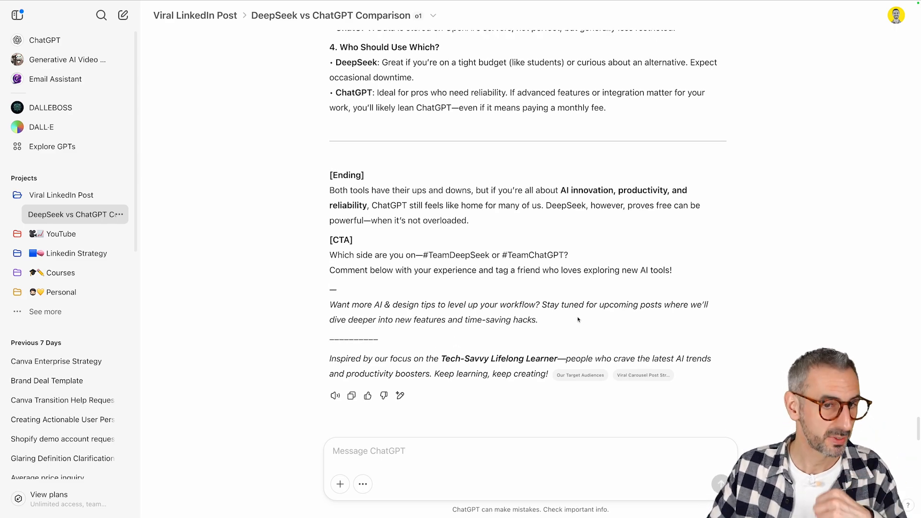
scroll(397, 382, "up", 15)
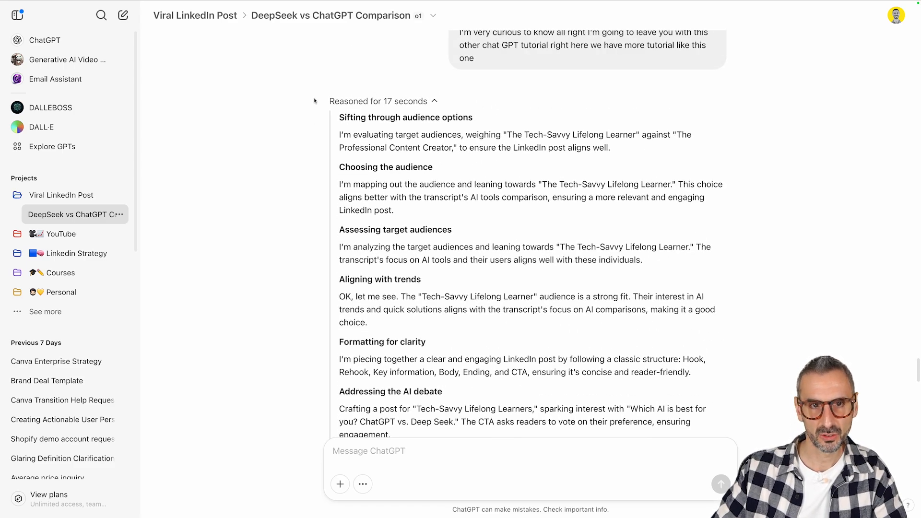
left_click(435, 101)
scroll(331, 114, "down", 1)
scroll(366, 319, "down", 10)
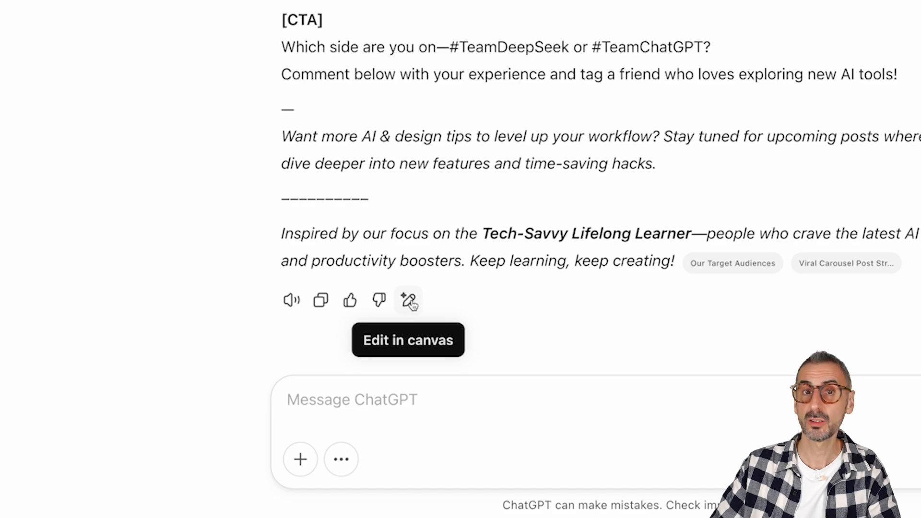
left_click(409, 300)
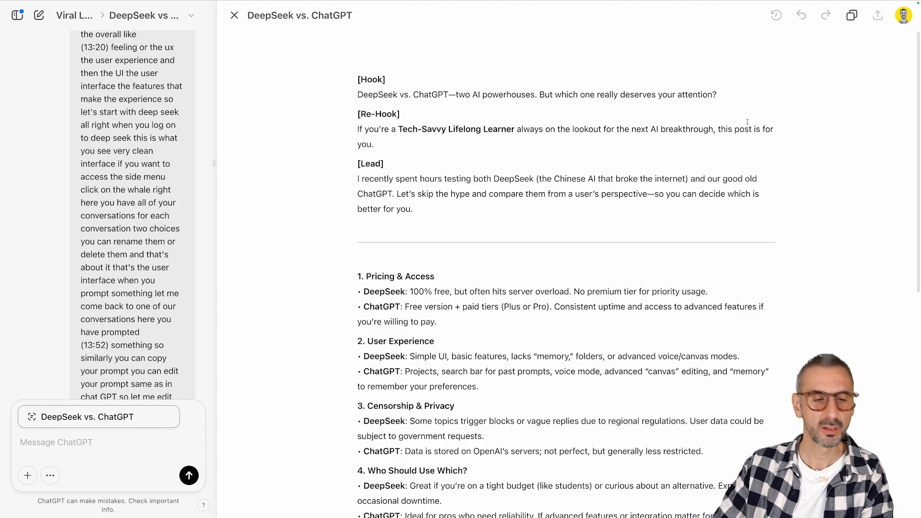
Select parts of the Ending's first sentence in the canvas to examine the Ask ChatGPT and text formatting options
scroll(870, 367, "down", 10)
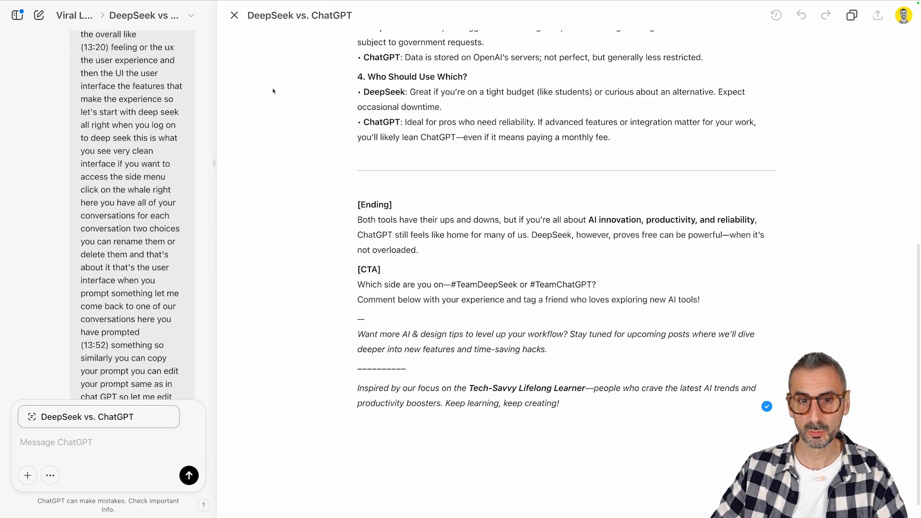
left_click_drag(446, 220, 502, 220)
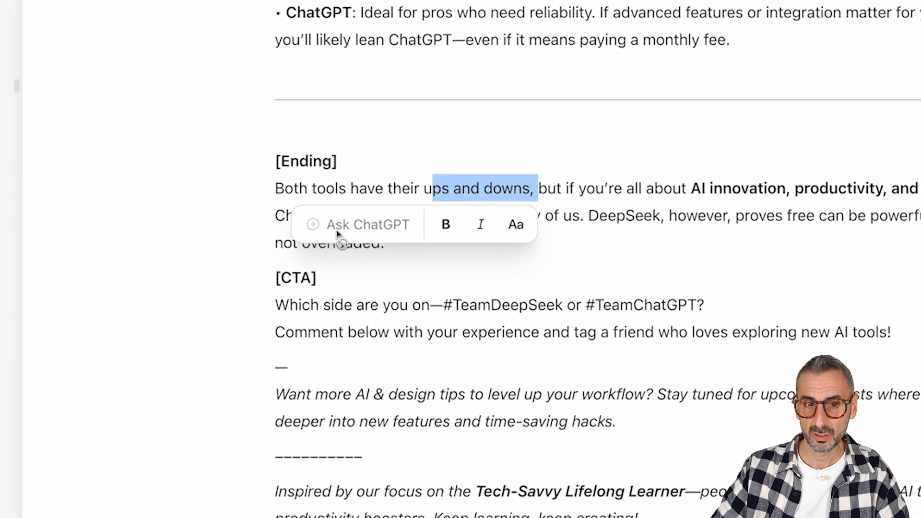
left_click(325, 191)
left_click_drag(276, 188, 435, 201)
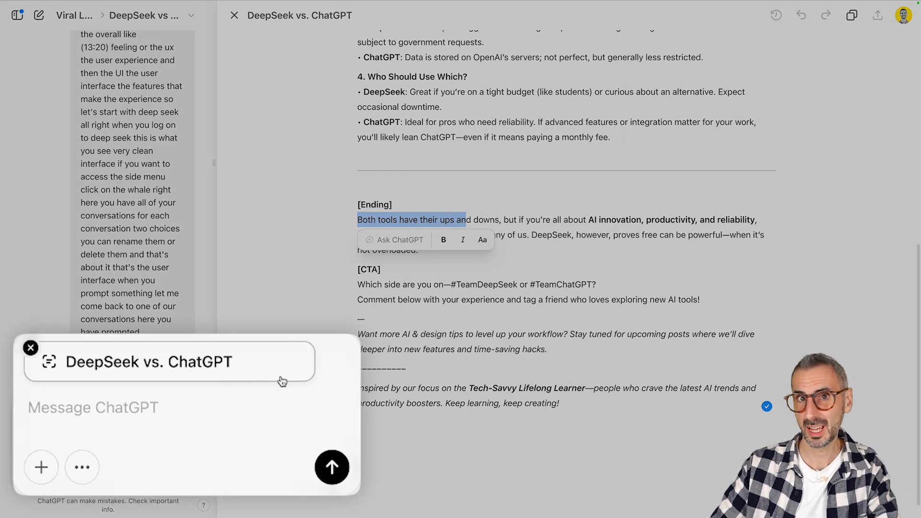
Submit the attached DeepSeek vs. ChatGPT canvas to the chat and reveal the canvas's editing shortcuts
left_click(332, 467)
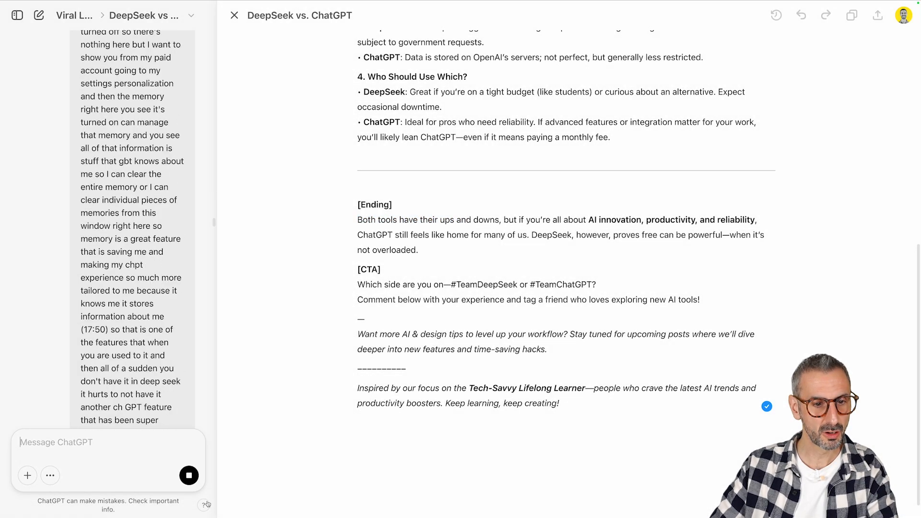
scroll(573, 330, "up", 8)
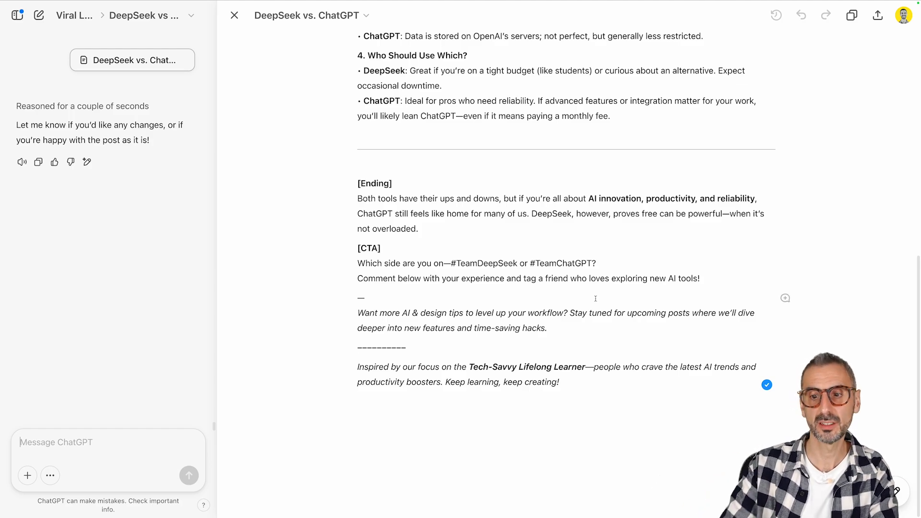
mouse_move(895, 491)
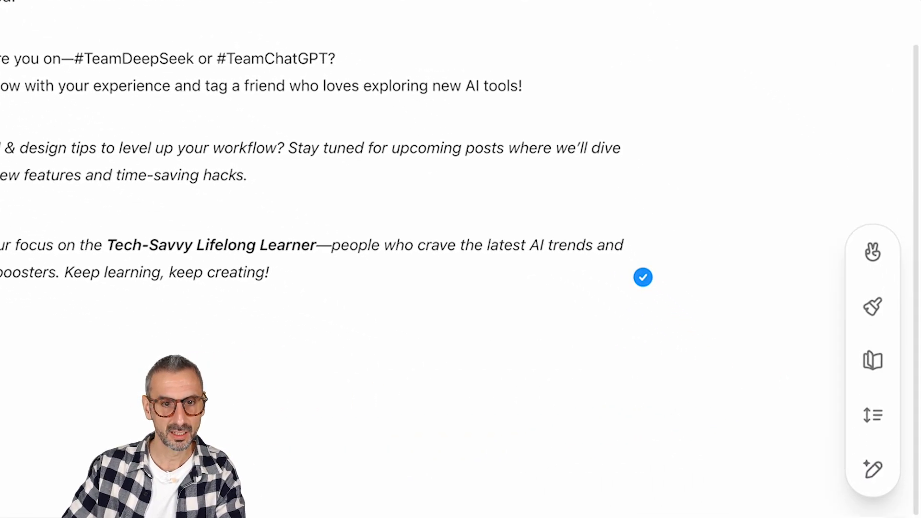
left_click_drag(177, 143, 129, 154)
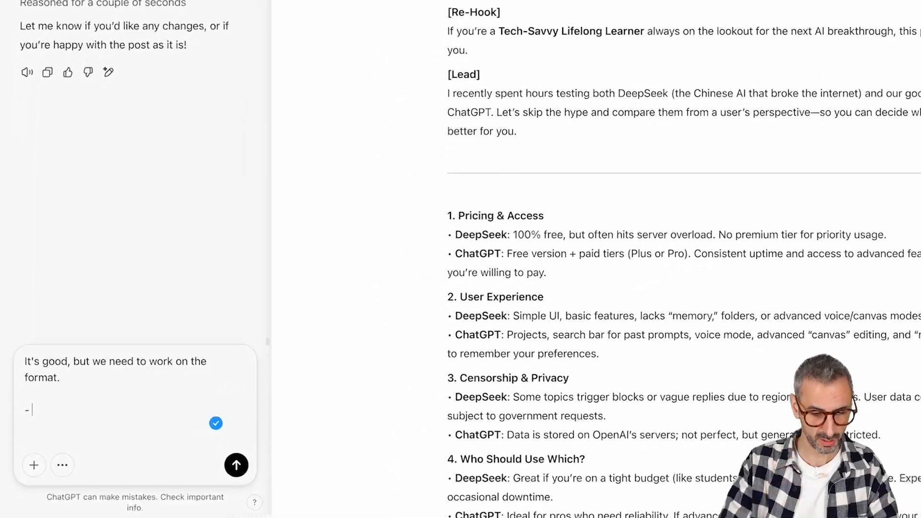
Write format instructions asking for a maximum of 48 characters per line to avoid orphan words, and to replace bullets for arrows or emojis
type("make sure that each line has a maximum of 48 characters, to avoid orphan words.")
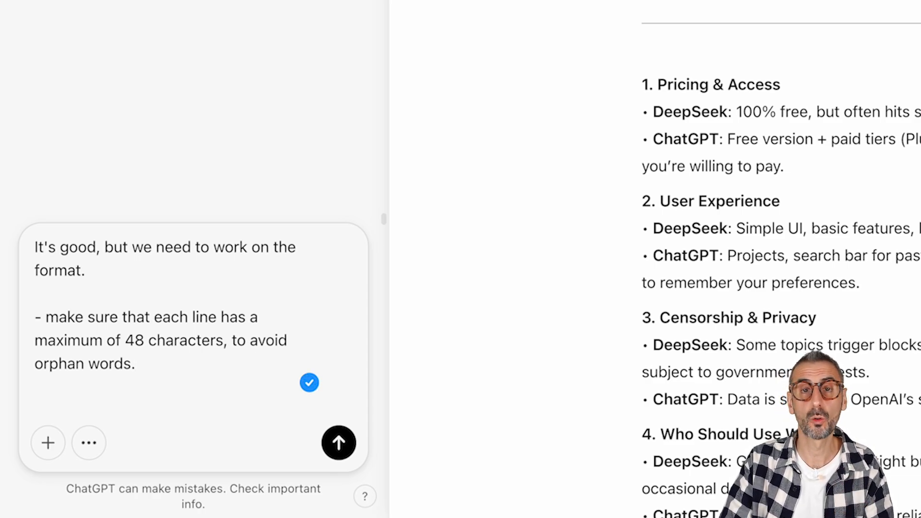
key("shift+Return")
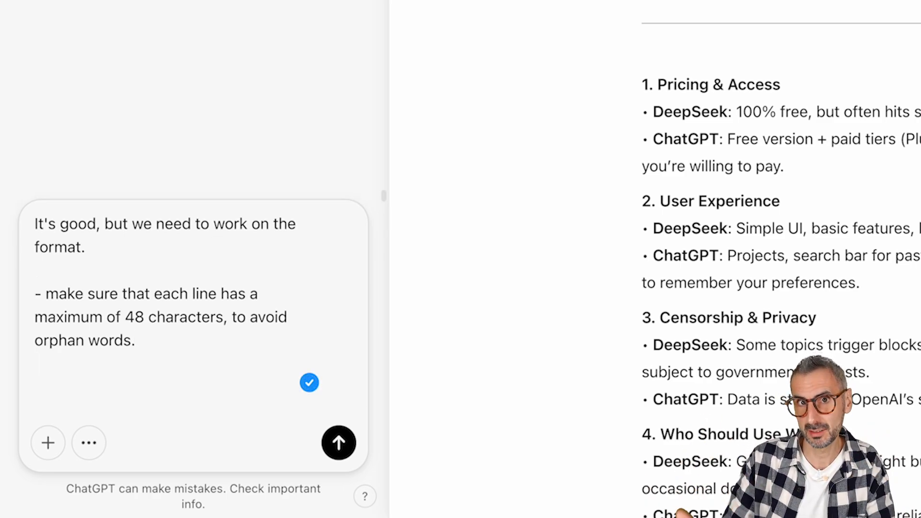
type("- ")
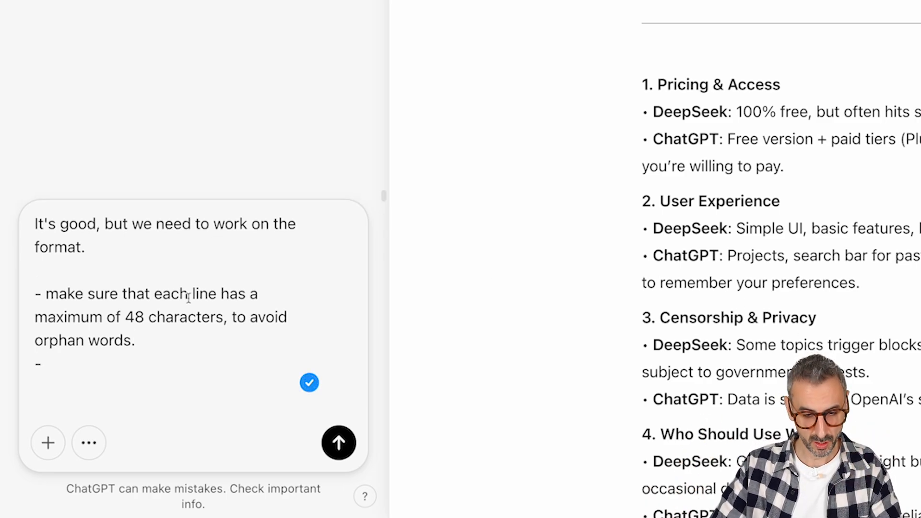
type("replace bullets for arrows or emojis")
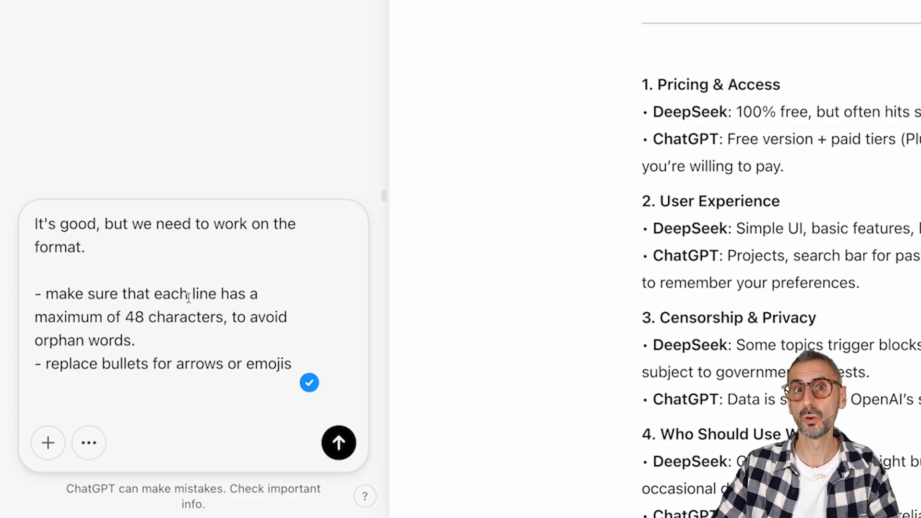
Add a request for variety between bullet points, numbers and emoji lists to keep people's attention, correct its spelling, and send the message
key("Return")
type("-")
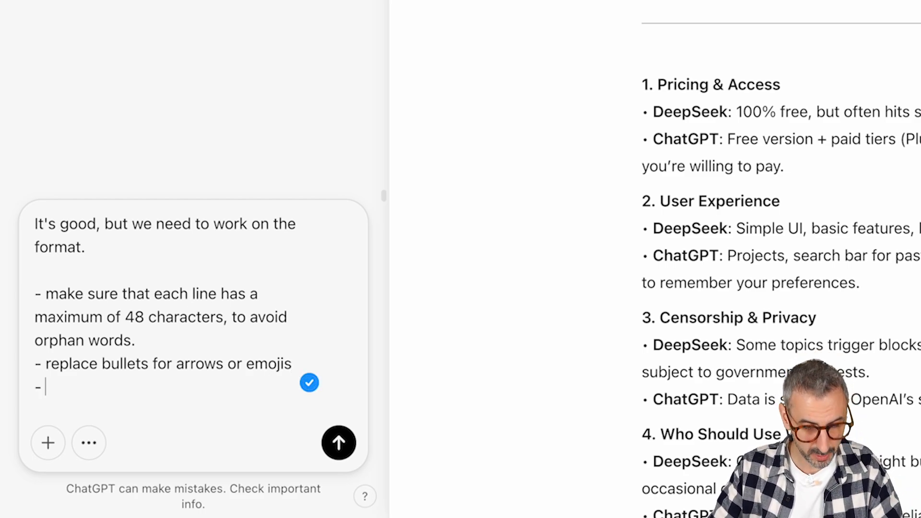
type("switch it up, add some variety between bullet points, numbers and emoji list. We need variegty to keep people’s attention")
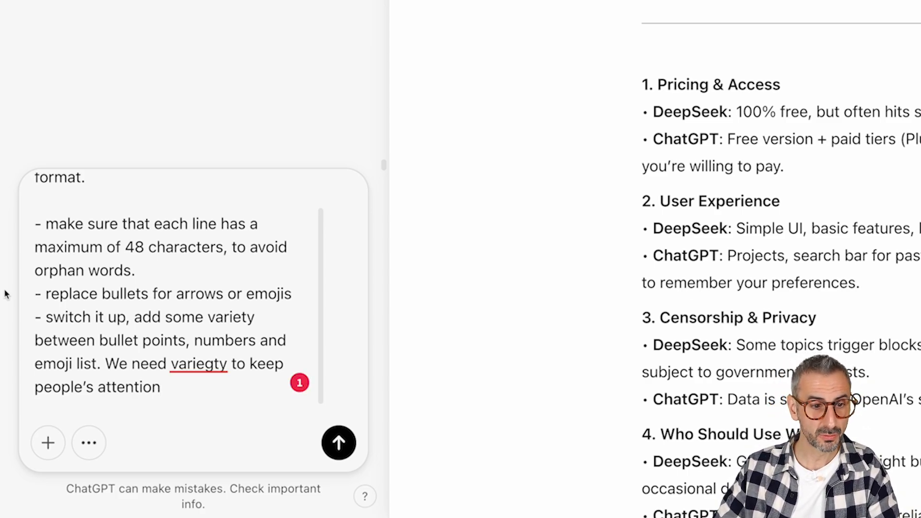
left_click(213, 364)
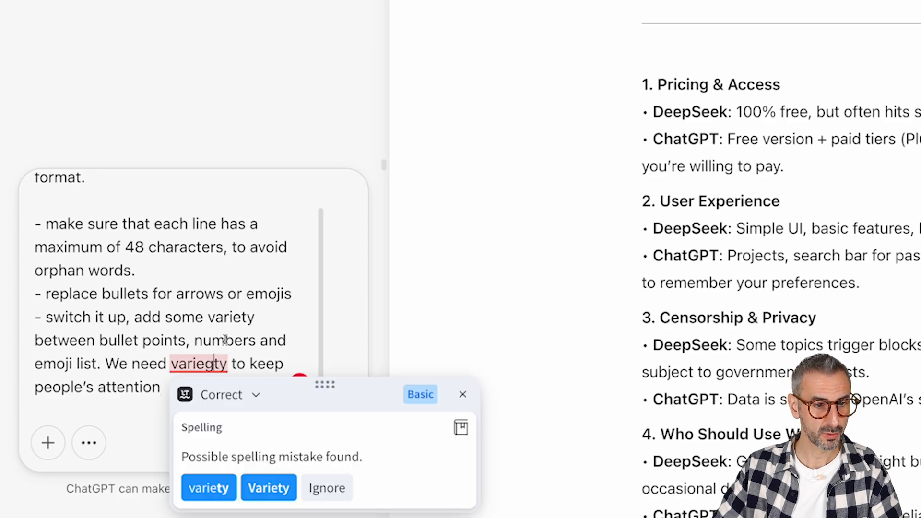
left_click(209, 488)
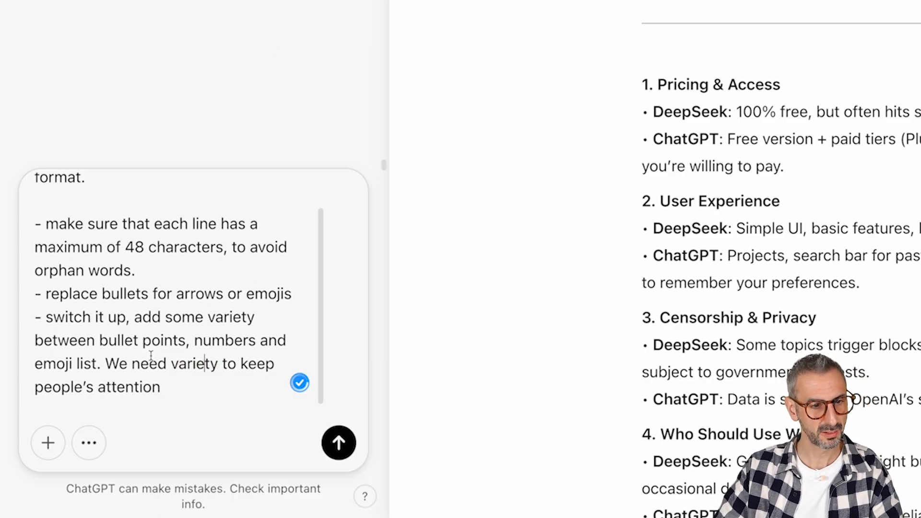
left_click(340, 441)
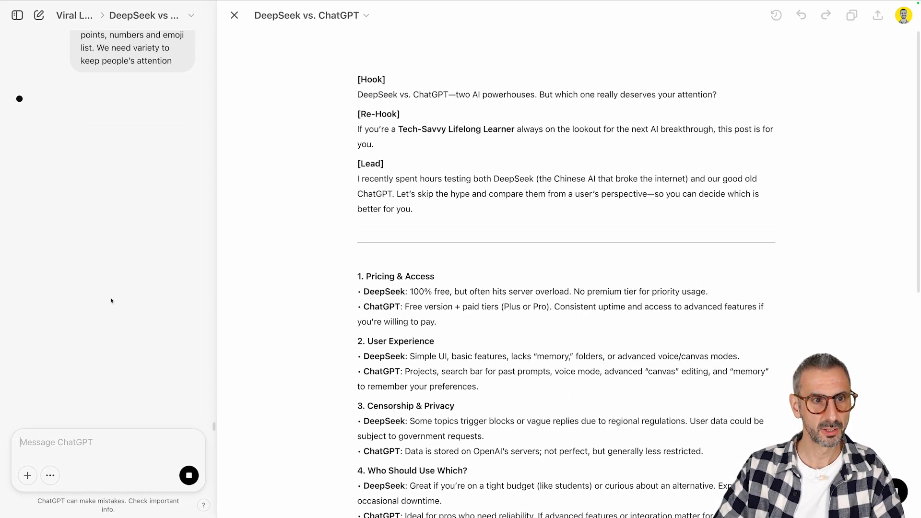
Review the sent format request and ChatGPT's summary of changes, then examine the revised post in the canvas
scroll(111, 301, "up", 7)
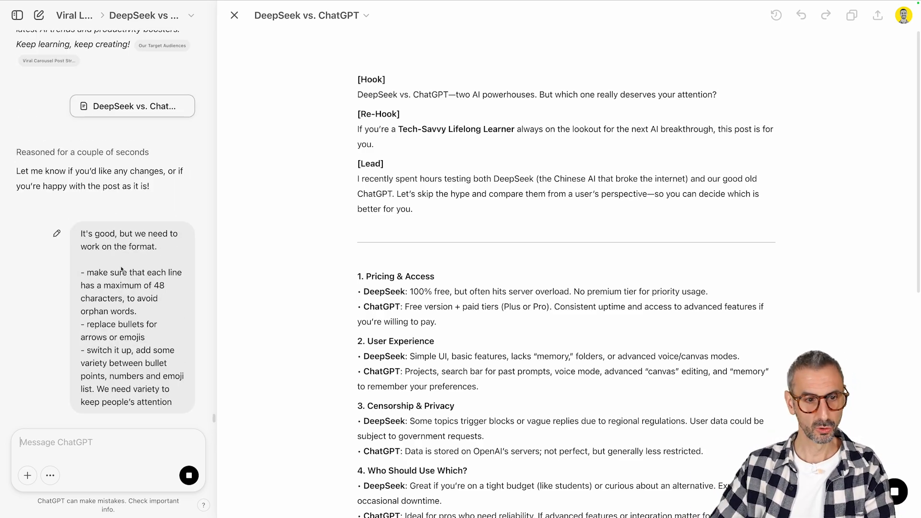
scroll(113, 265, "down", 4)
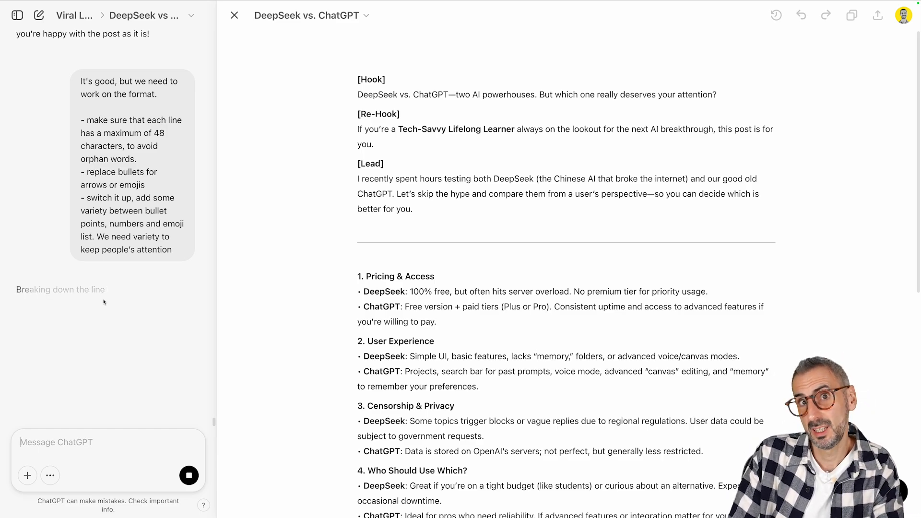
scroll(375, 336, "down", 9)
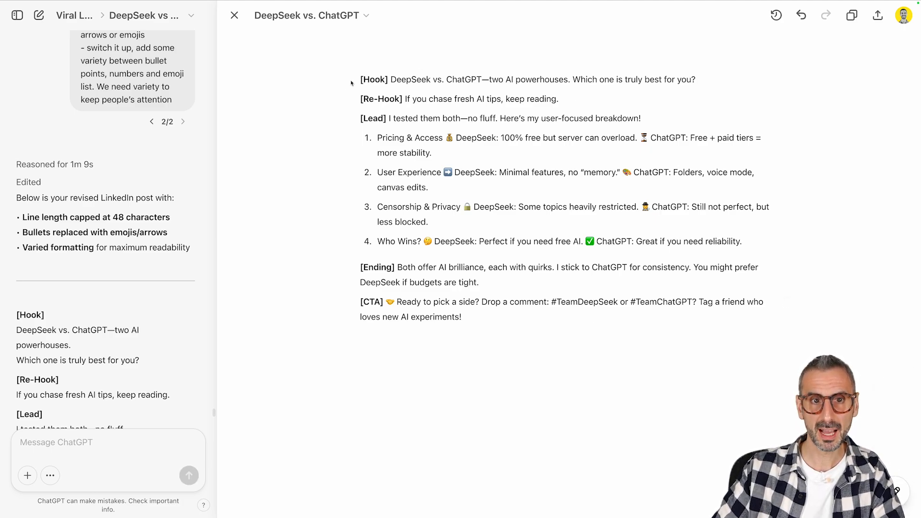
key("ctrl+a")
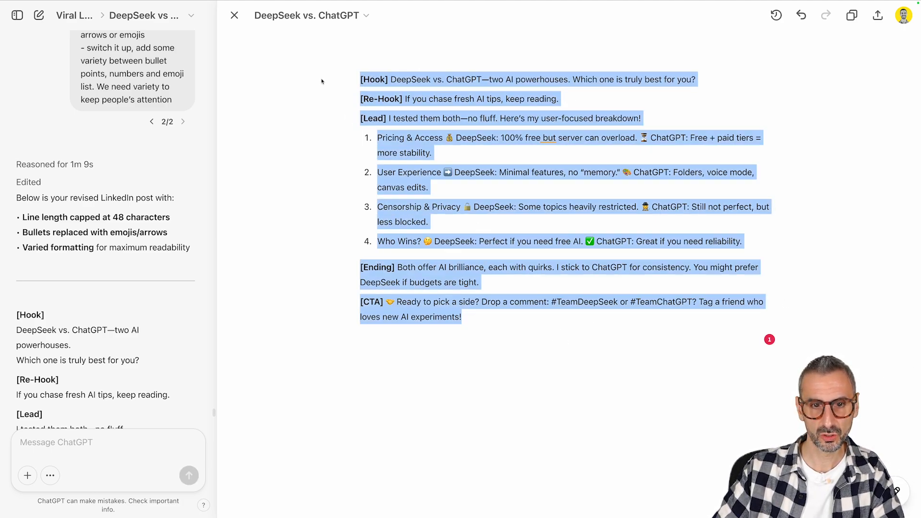
left_click(561, 388)
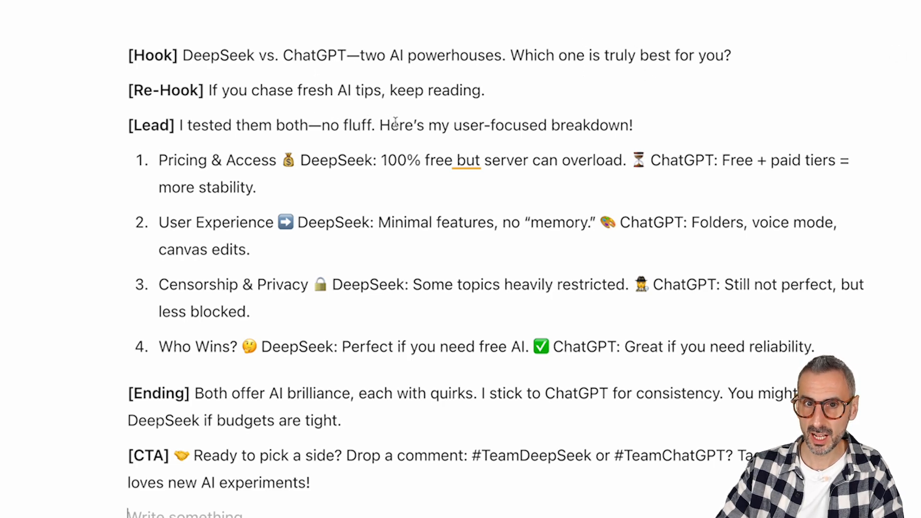
Delete the Re-Hook line and move "Which one is truly best for you?" from the Hook onto its own line
left_click_drag(895, 90, 117, 85)
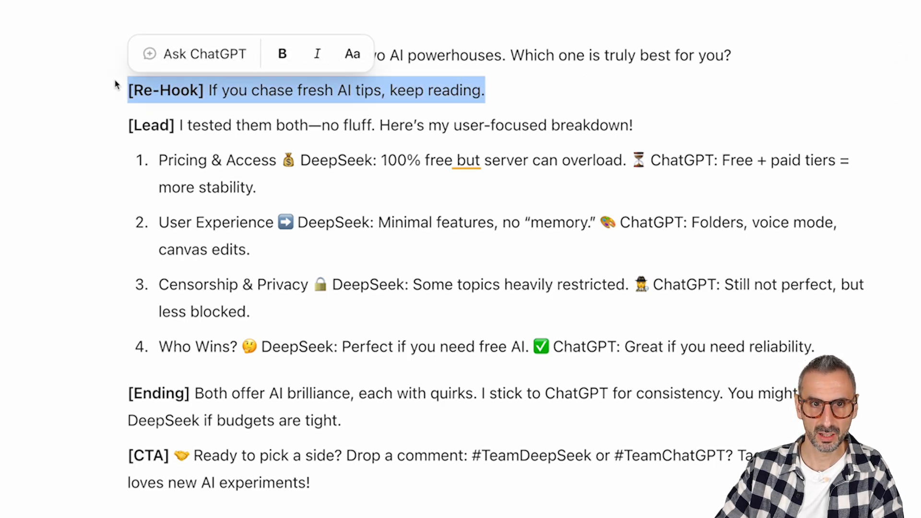
key("BackSpace")
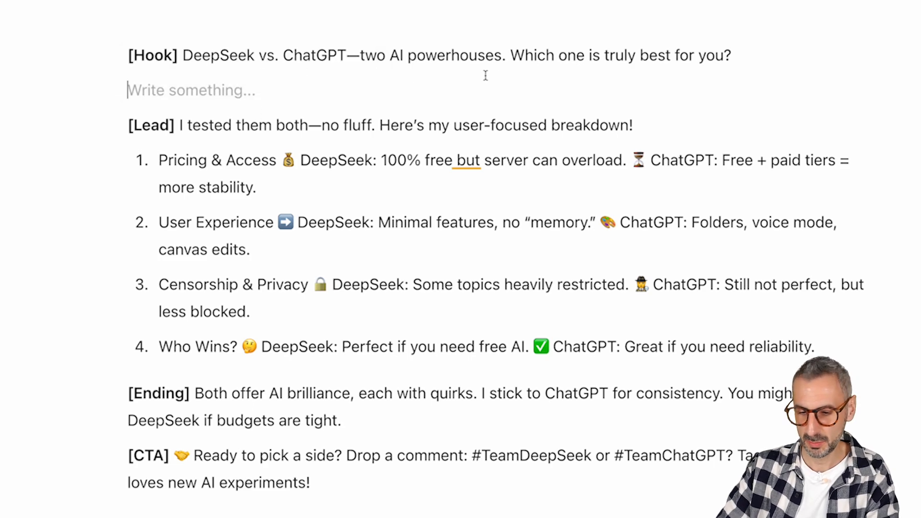
left_click(512, 56)
key("Return")
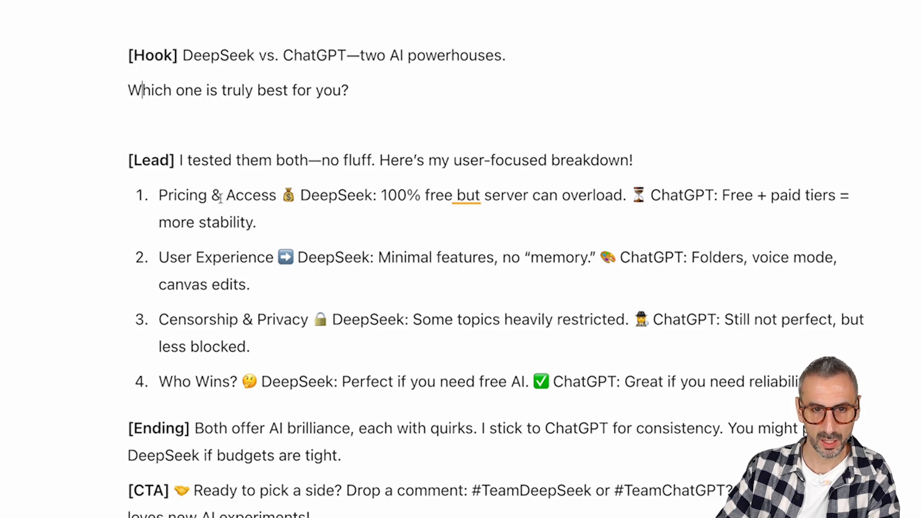
Break the Pricing & Access item so its DeepSeek and ChatGPT statements each start on their own line below the heading
left_click(286, 185)
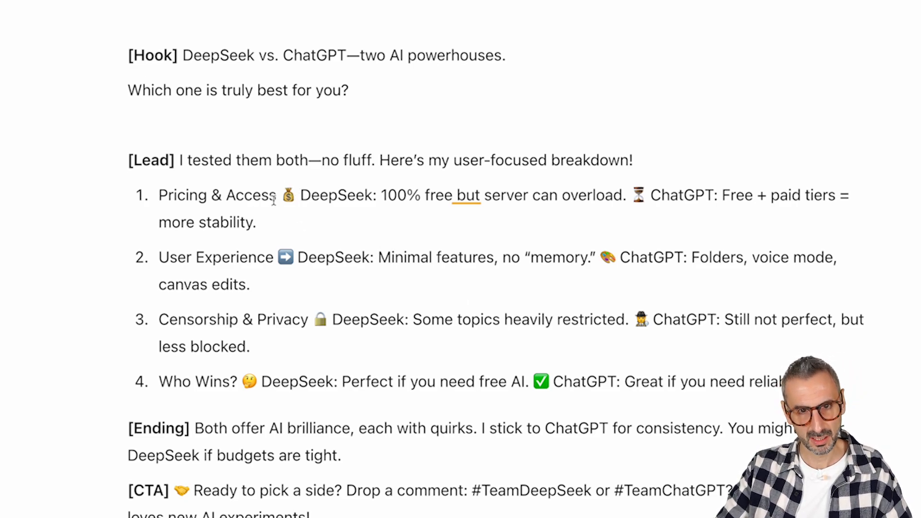
left_click(300, 197)
key("shift+Return")
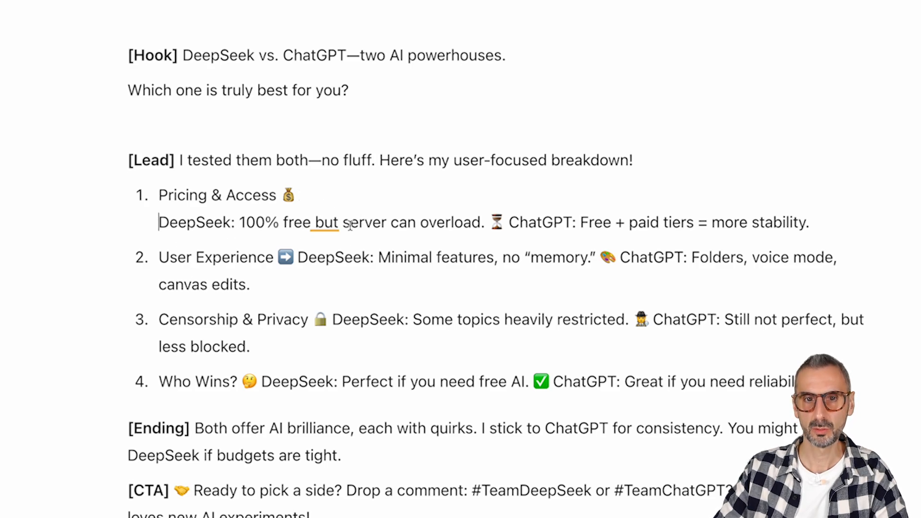
left_click(489, 221)
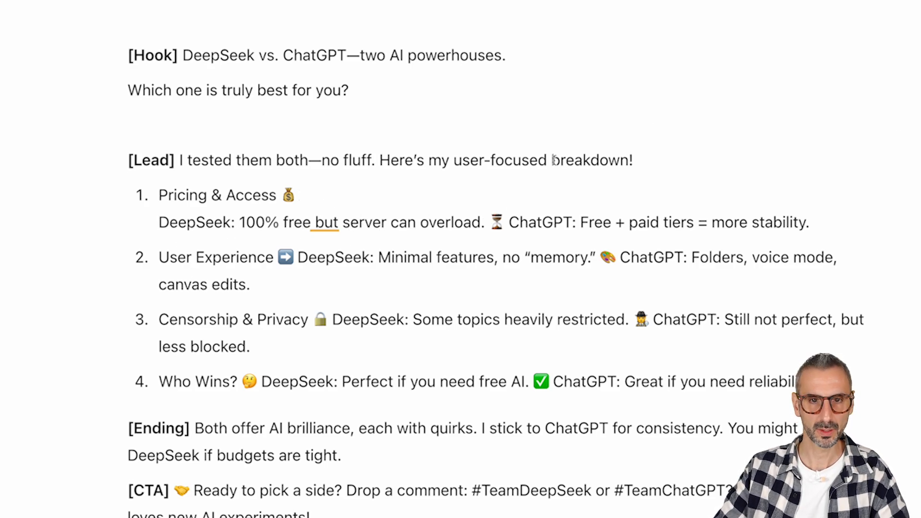
key("Return")
key("BackSpace")
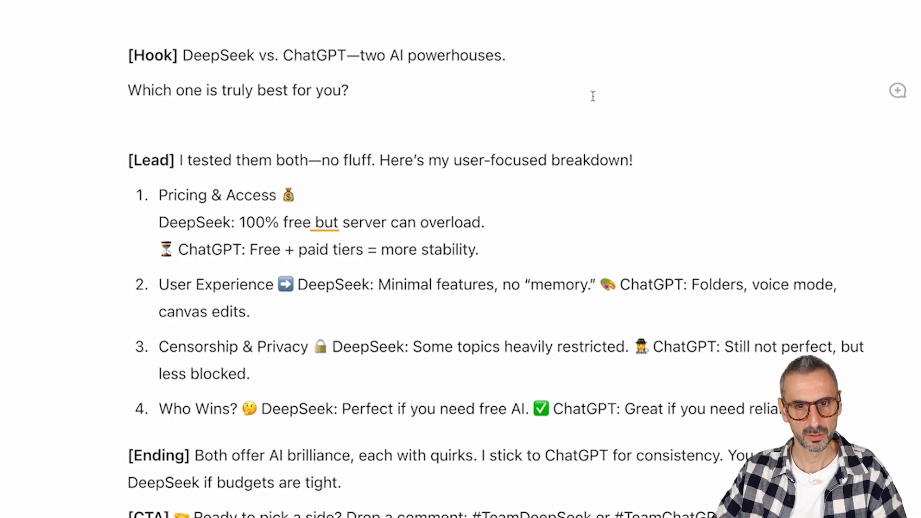
Remove the hourglass emoji before ChatGPT in the Pricing & Access item and add the suggested comma before "but"
key("shift+Left")
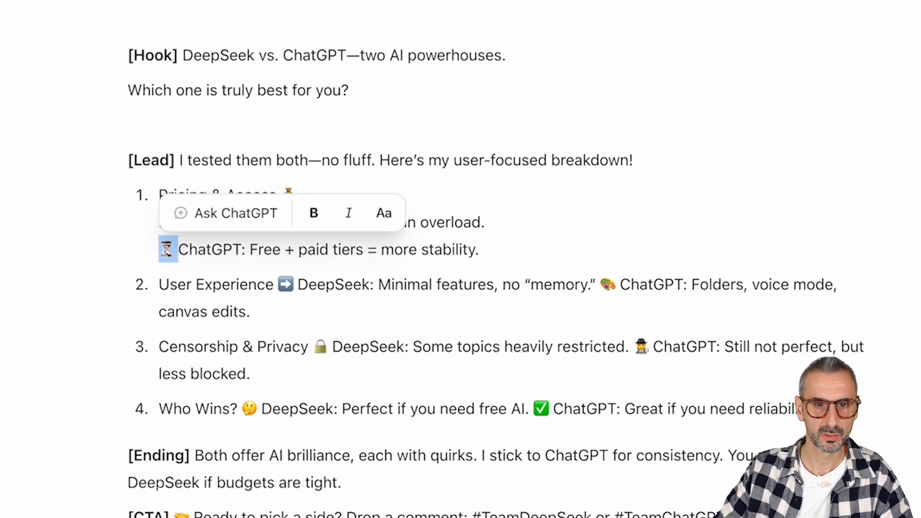
key("BackSpace")
mouse_move(311, 220)
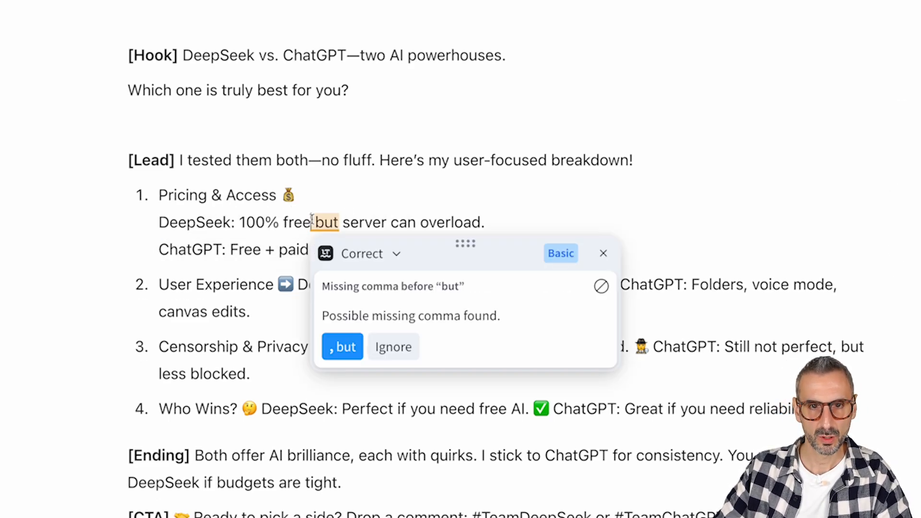
left_click(342, 348)
left_click(537, 203)
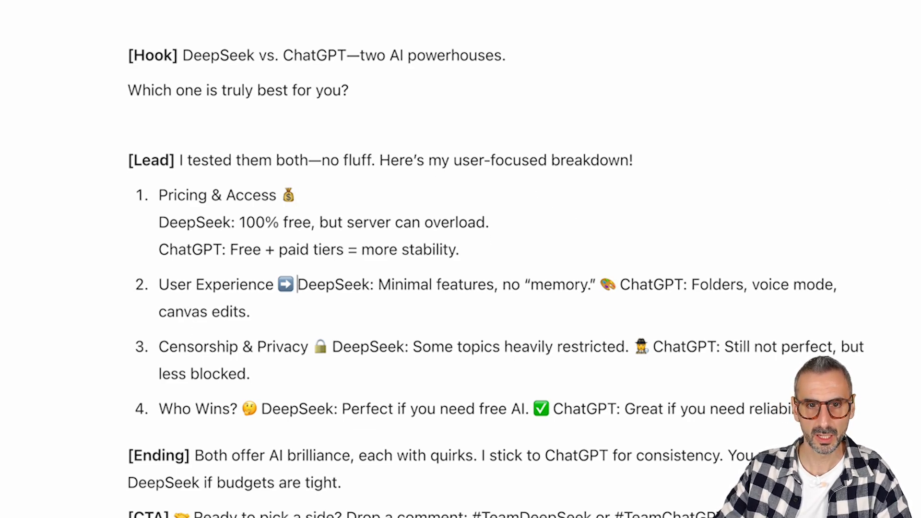
Break the User Experience item so its DeepSeek and ChatGPT statements each start on their own line below the heading
left_click(297, 285)
key("shift+Return")
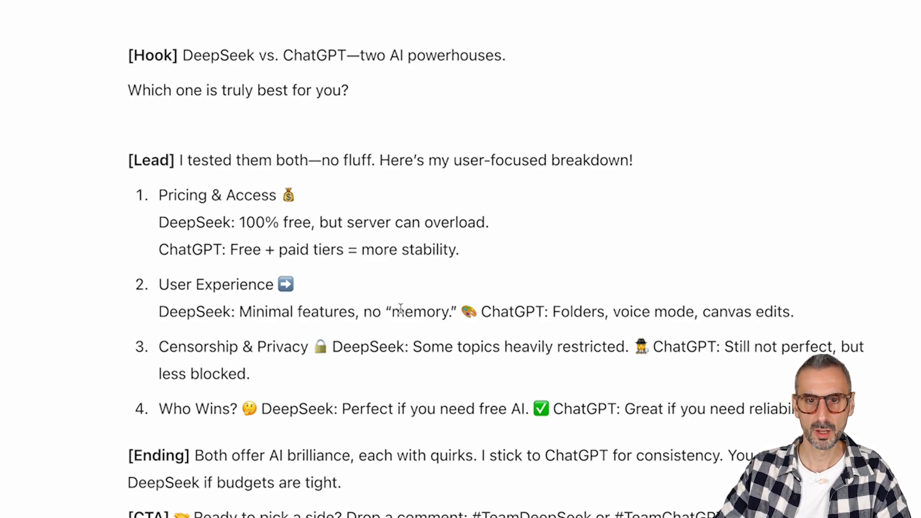
left_click(452, 327)
key("shift+Return")
key("shift+Return")
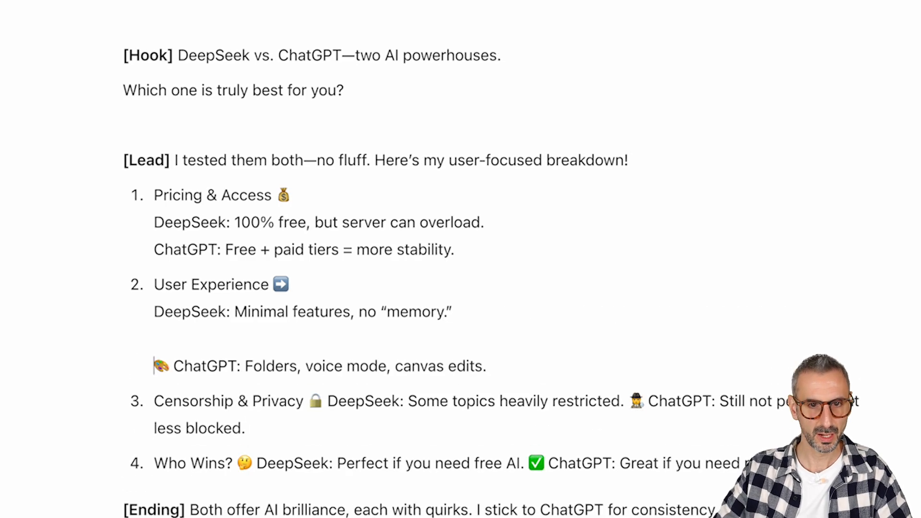
key("BackSpace")
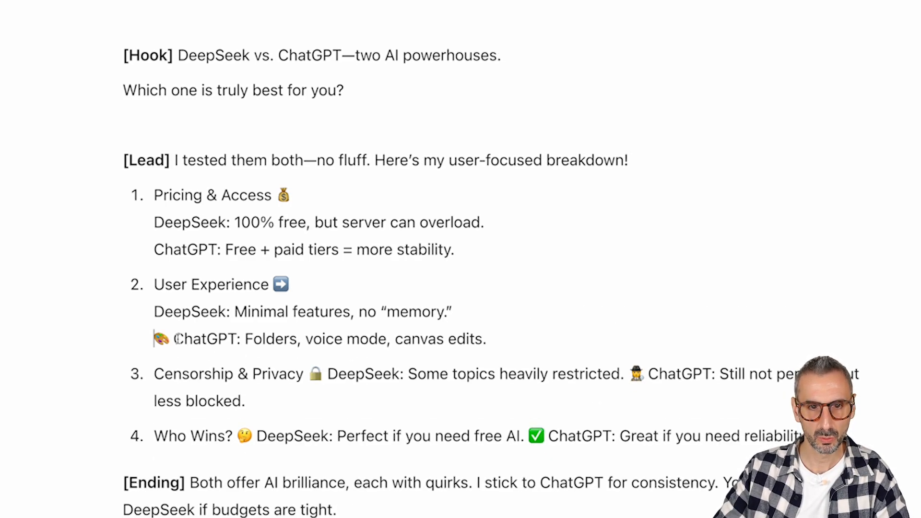
Remove the palette emoji before ChatGPT in the User Experience item and add a comma after "canvas"
left_click_drag(176, 339, 156, 338)
key("BackSpace")
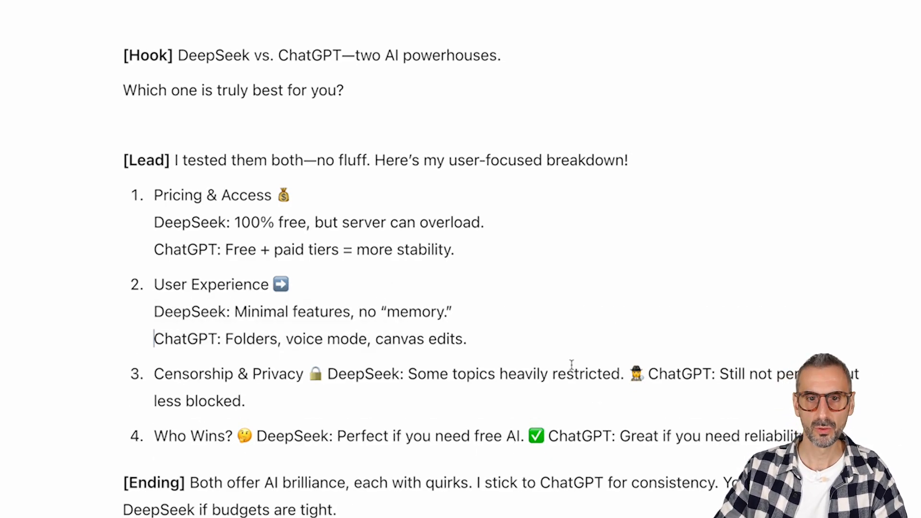
left_click(427, 339)
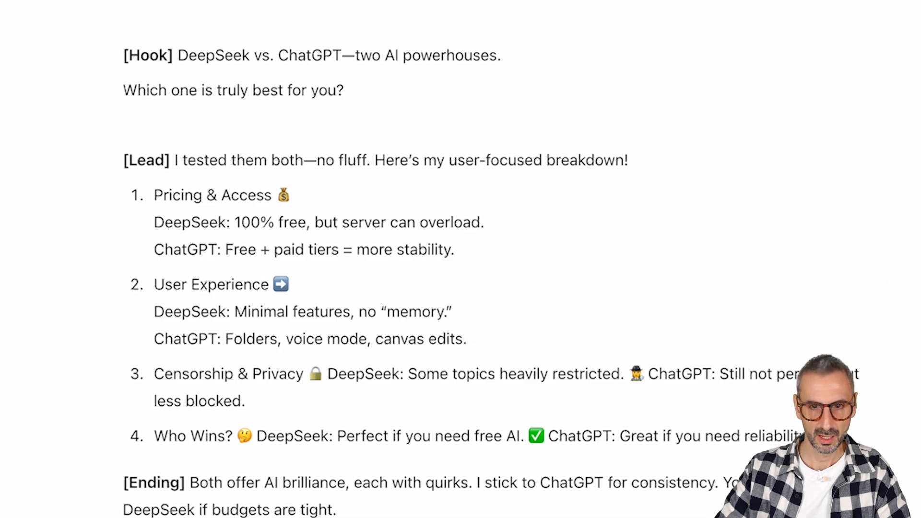
type(",")
Ask ChatGPT to rephrase the User Experience item's ChatGPT line, listing all the left-out ChatGPT features and allowing it over the 48 character limit
triple_click(250, 342)
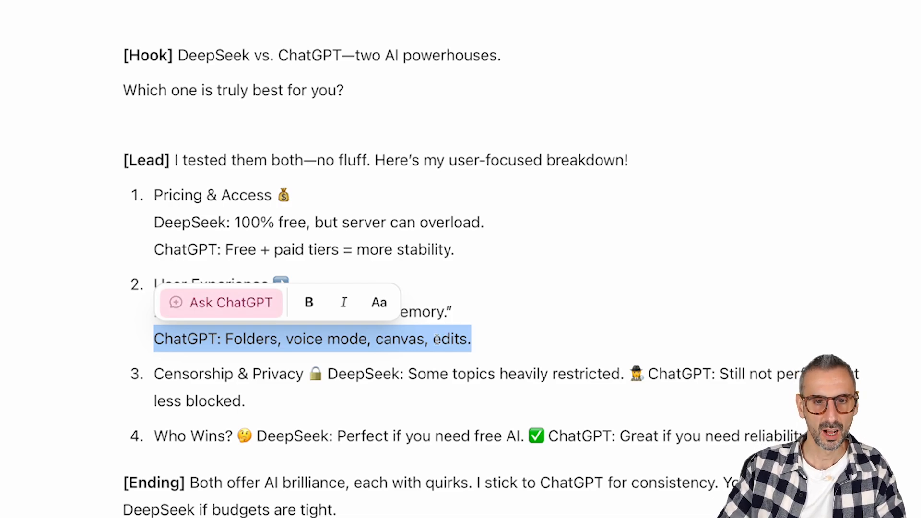
left_click(218, 303)
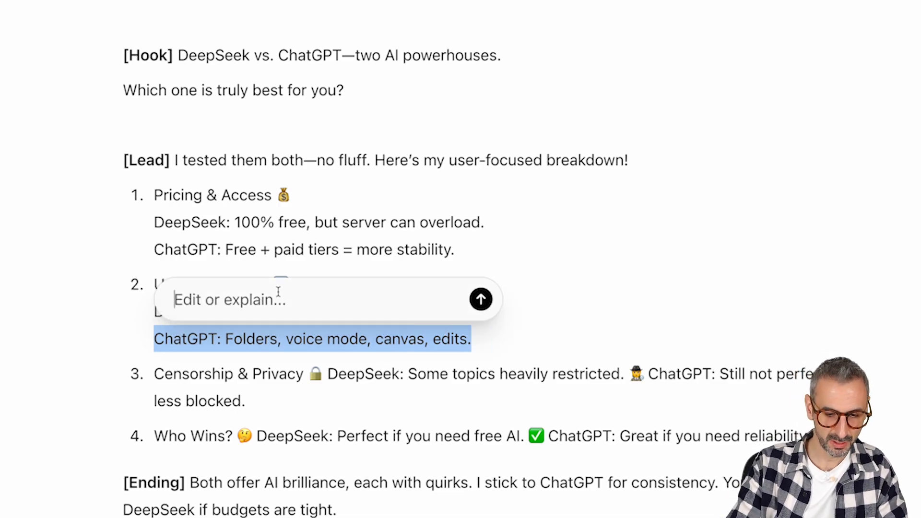
type("rephrase this pa")
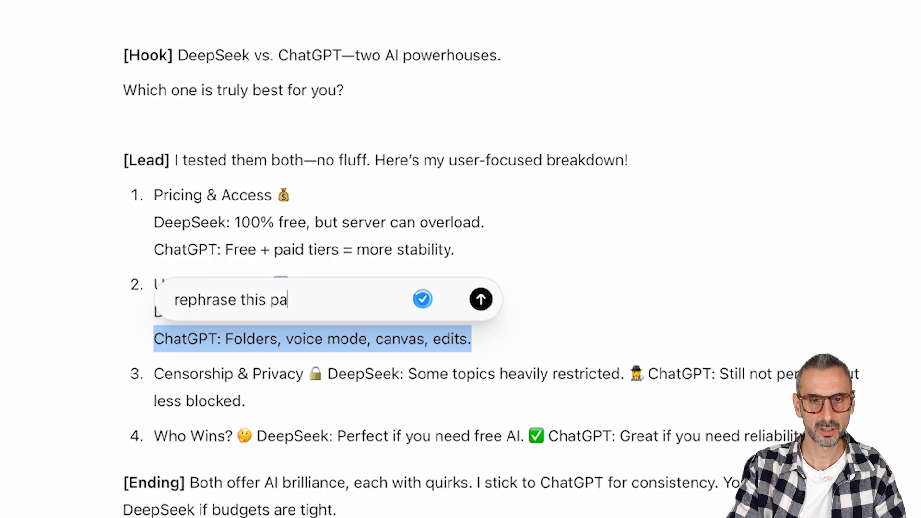
type("rt, because you le")
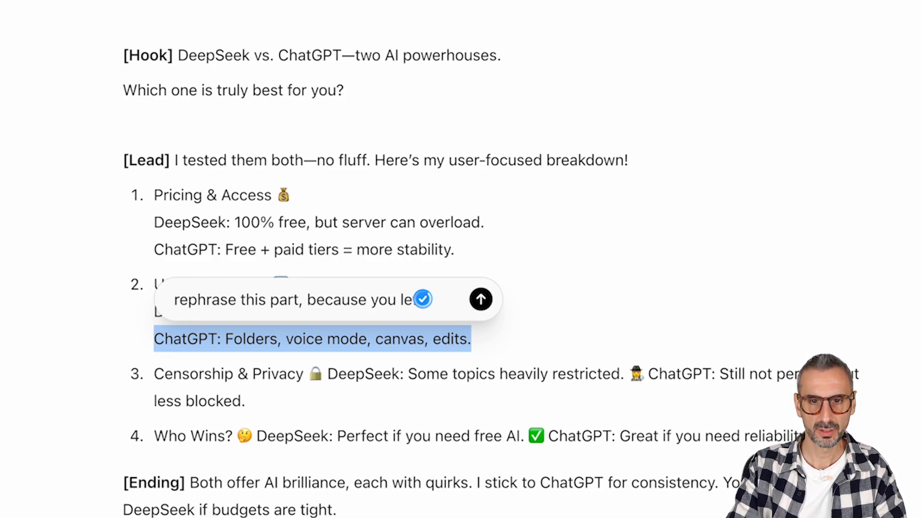
type("ft out a lot")
type("chatgpt fesz")
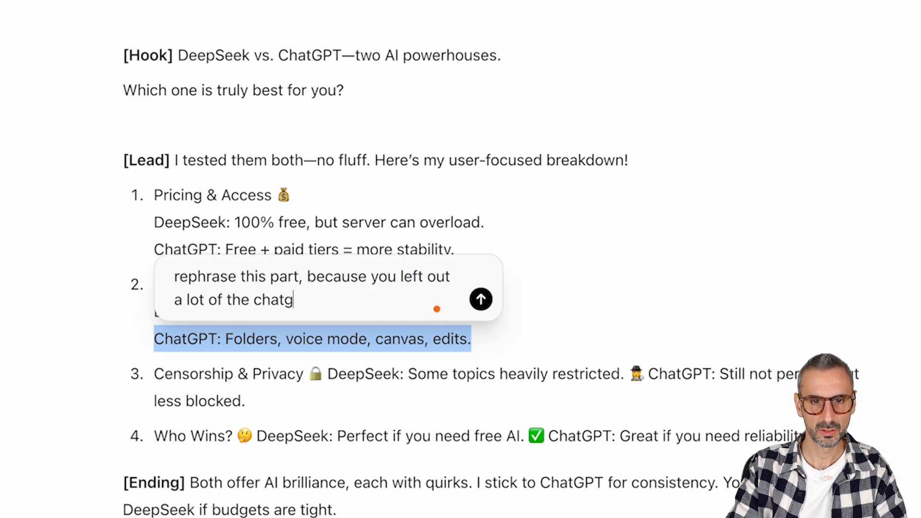
key("BackSpace")
key("BackSpace")
type("atu")
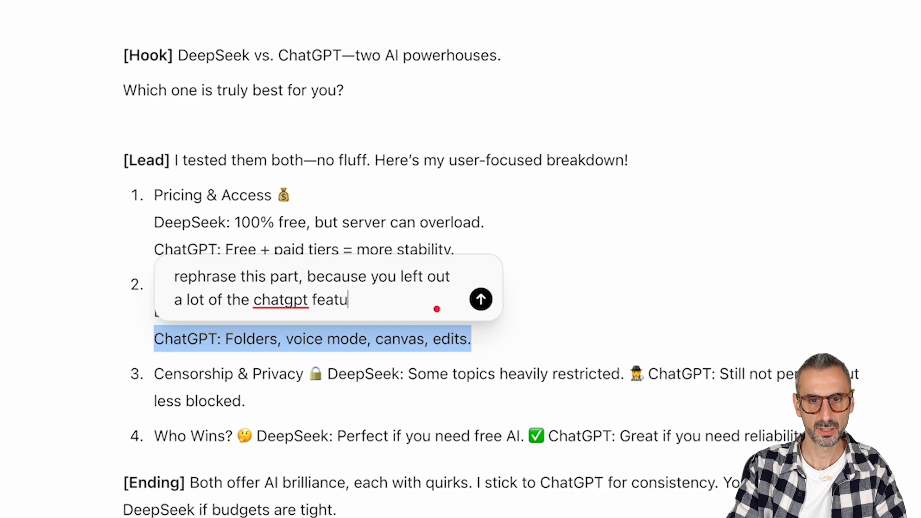
type("res. List them all")
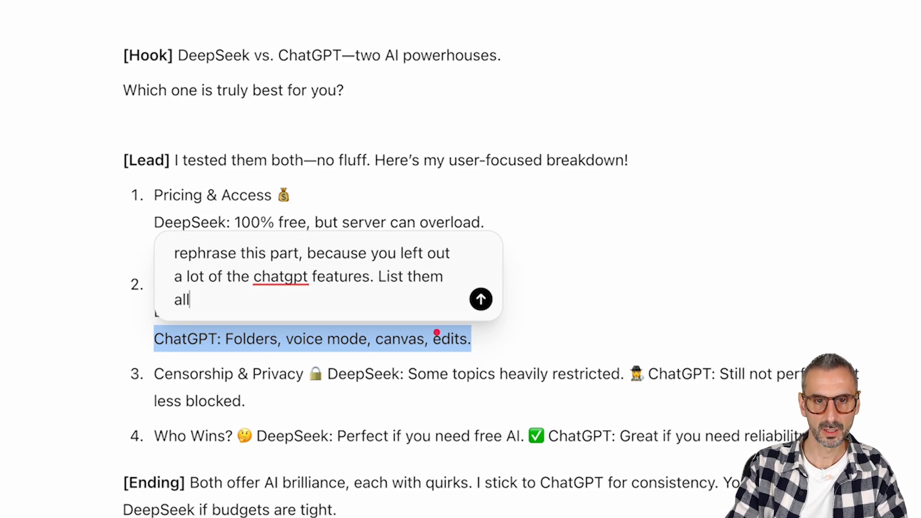
type(". It's ok for this ")
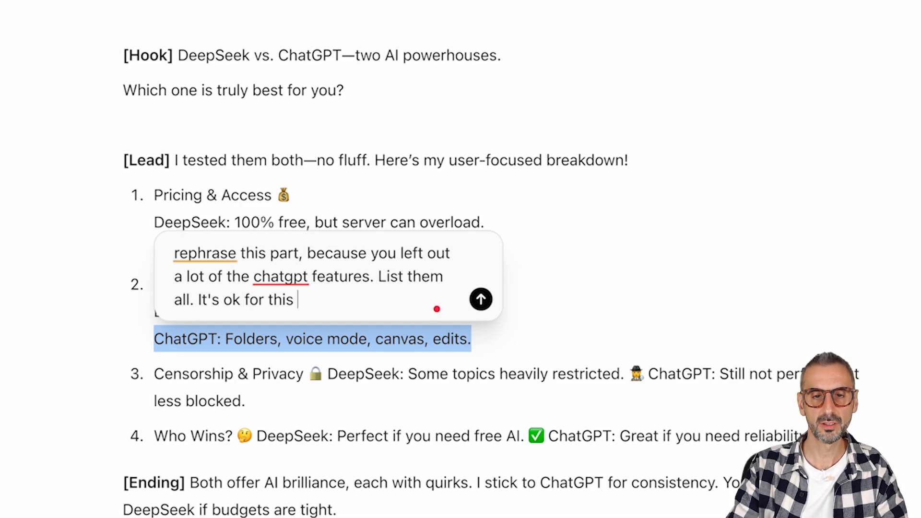
type("sentence to be over t")
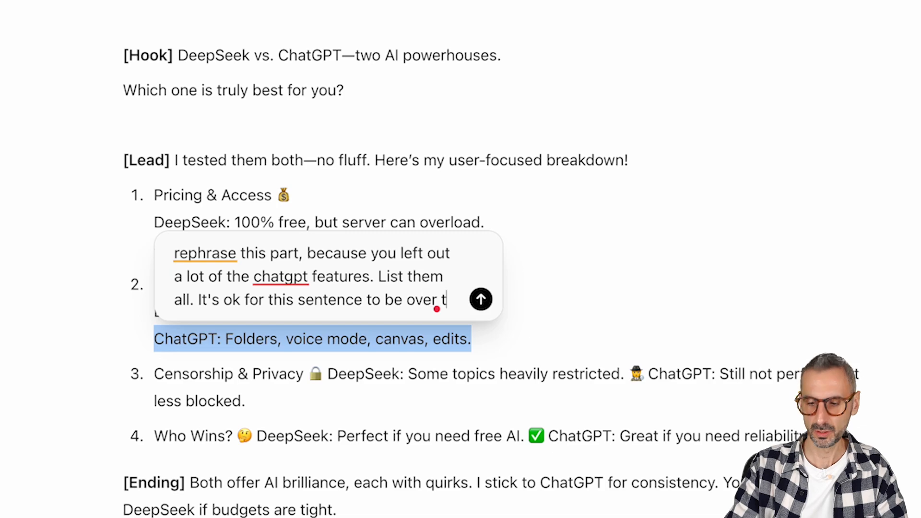
type("he 48 character limit")
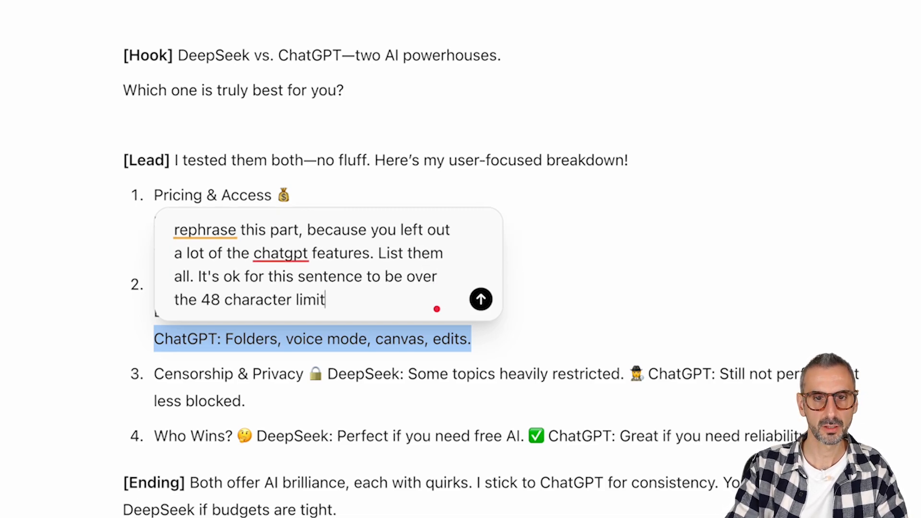
key("Return")
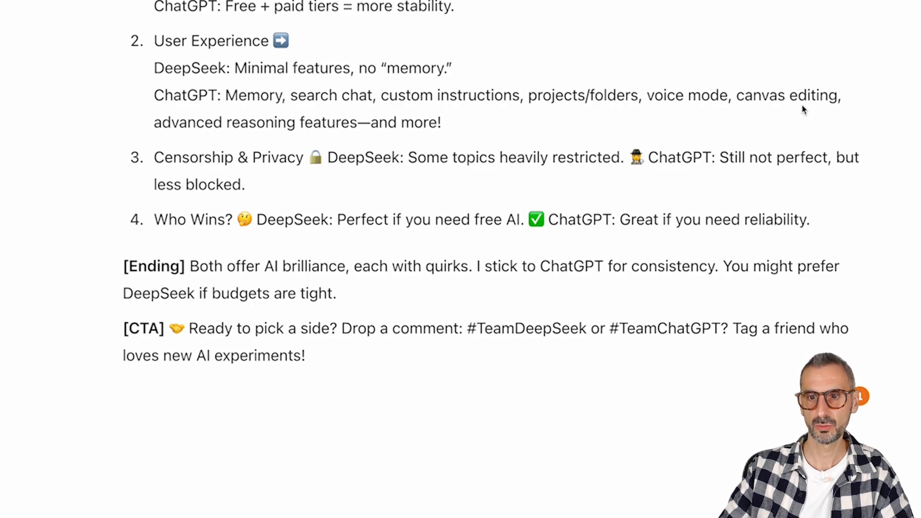
Put the DeepSeek and ChatGPT statements of Censorship & Privacy on separate lines below the heading and remove the detective emoji
left_click(327, 157)
key("shift+Return")
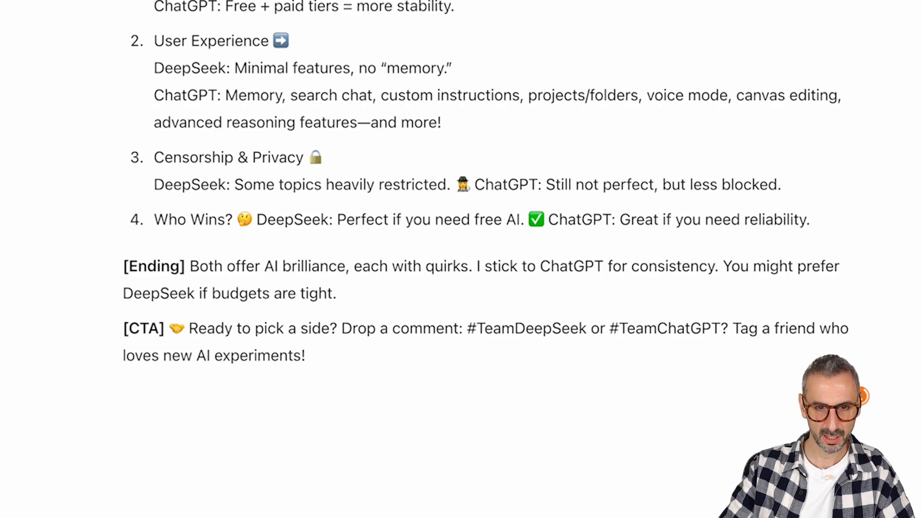
left_click(472, 185)
key("shift+Return")
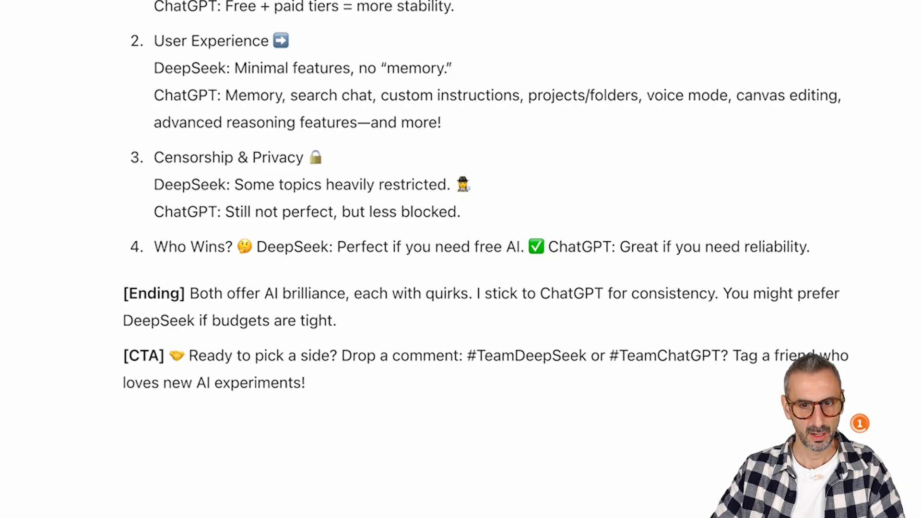
left_click_drag(454, 178, 473, 185)
key("BackSpace")
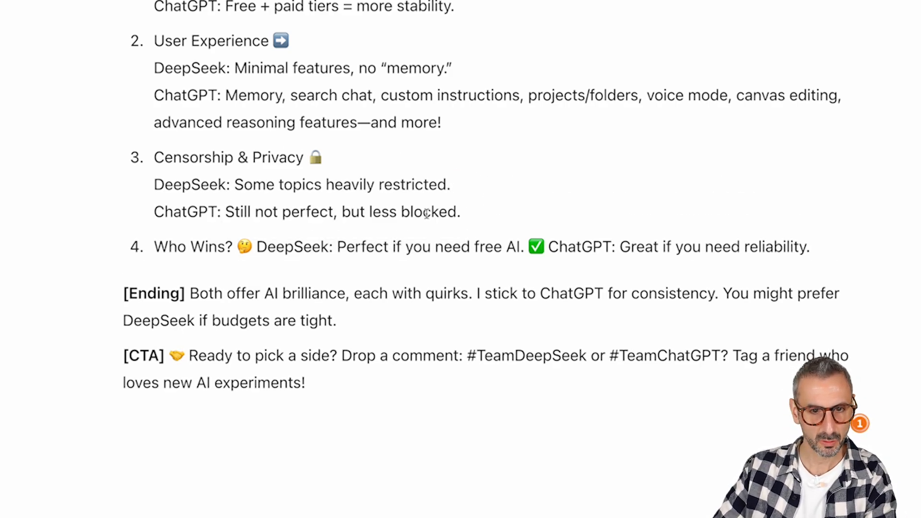
left_click_drag(323, 154, 307, 158)
left_click(392, 154)
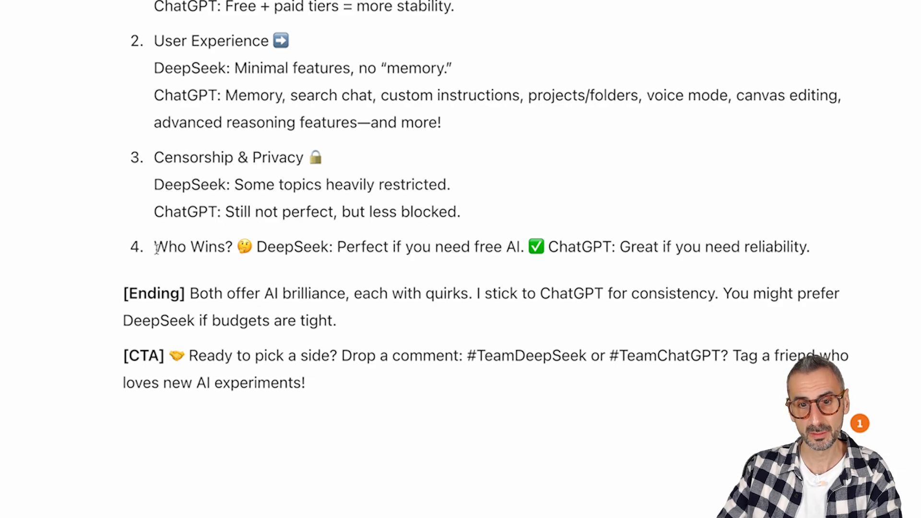
Split the Who Wins? item into separate DeepSeek and ChatGPT lines below the heading and remove the check mark emoji
left_click(257, 246)
key("shift+Return")
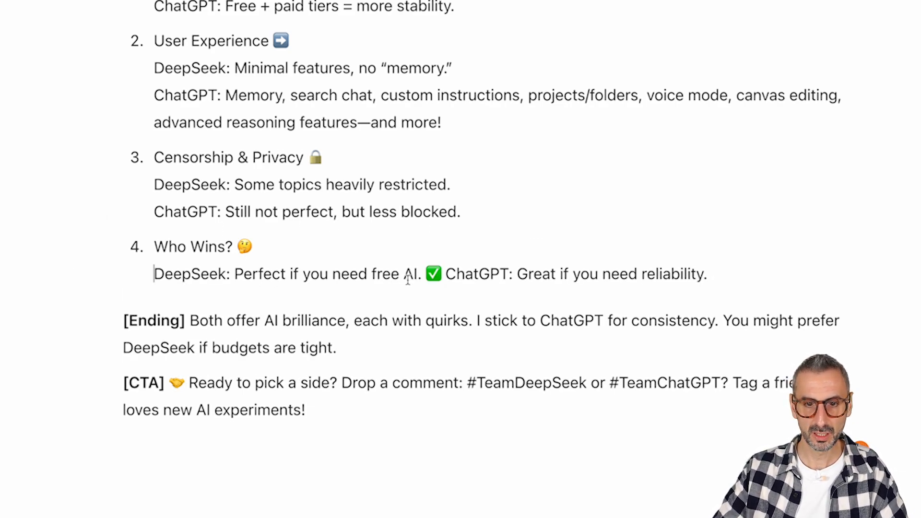
left_click(425, 275)
key("shift+Return")
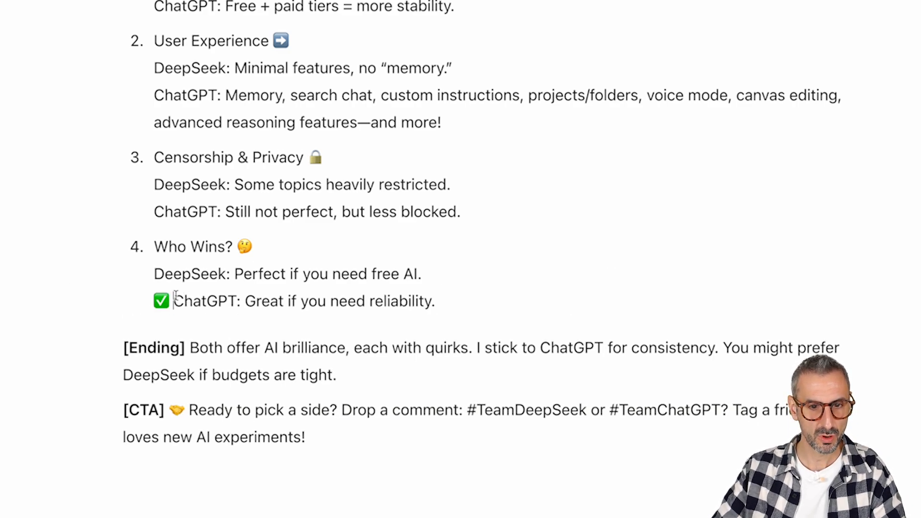
left_click_drag(175, 295, 153, 293)
key("BackSpace")
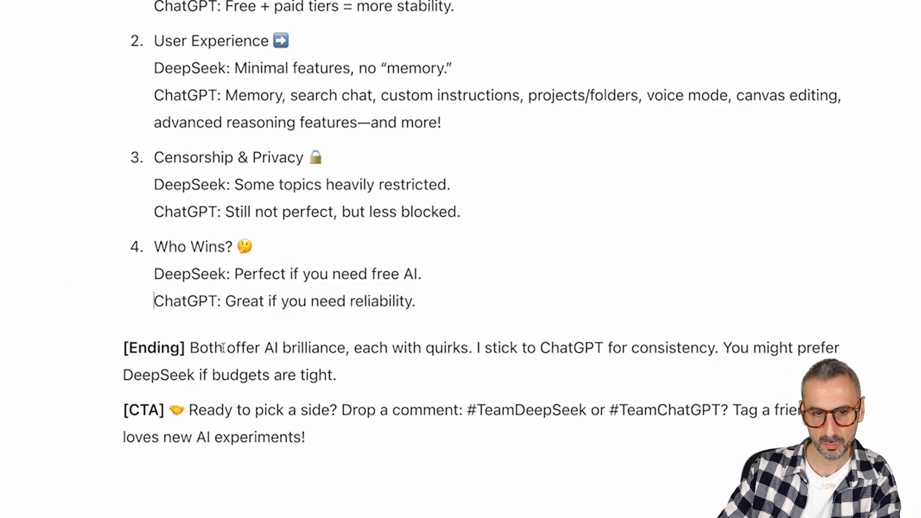
Delete the [Ending] label and correct the closing paragraph's last words to "budget is tight"
left_click_drag(190, 346, 122, 347)
key("BackSpace")
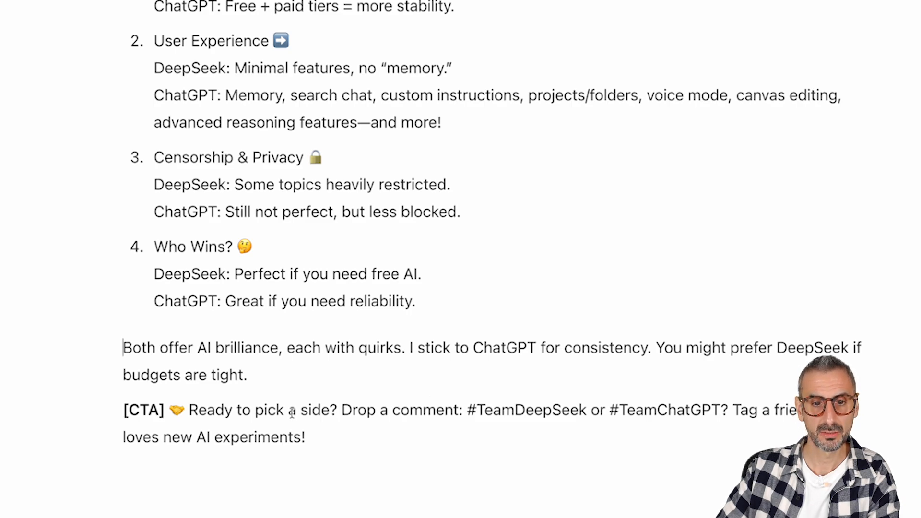
left_click(175, 375)
key("BackSpace")
double_click(189, 376)
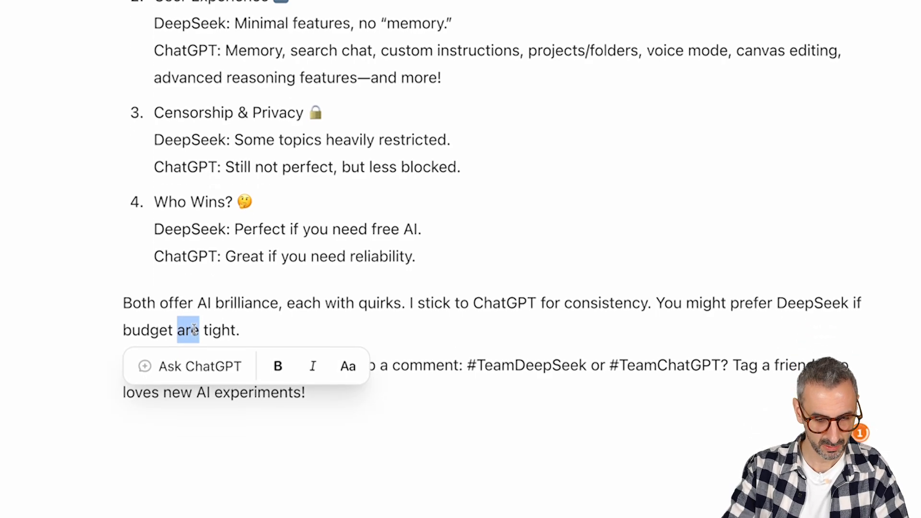
type("is")
Remove the [CTA] label and start "Drop a comment" and "Tag a friend" each on their own line
left_click_drag(197, 366, 171, 366)
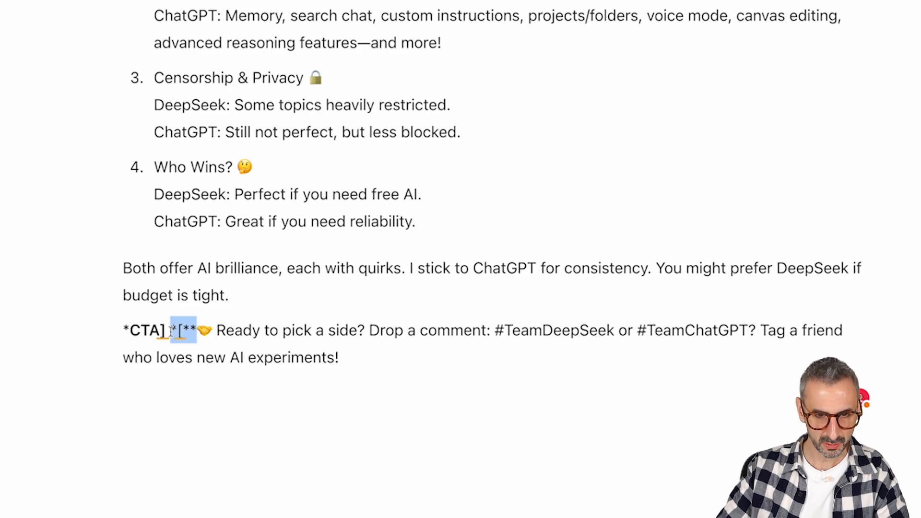
left_click_drag(170, 331, 124, 331)
key("BackSpace")
left_click(293, 330)
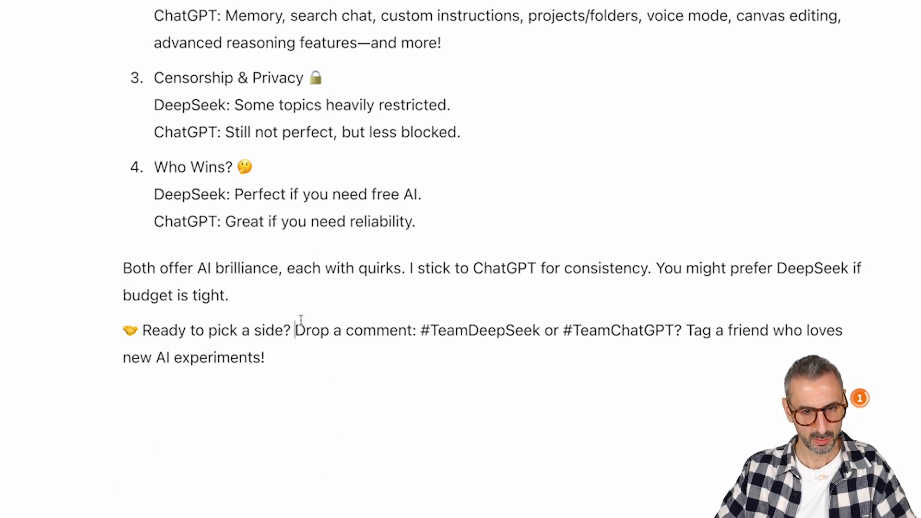
key("Return")
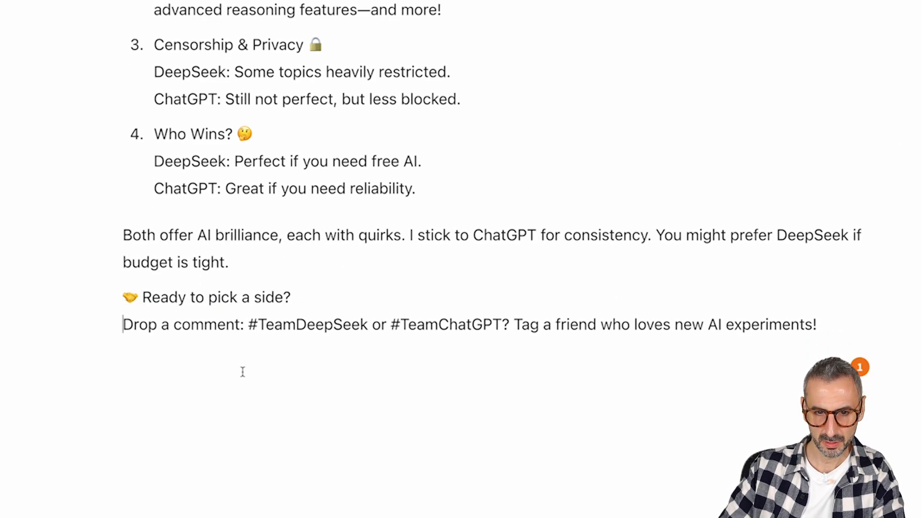
left_click(518, 323)
key("Return")
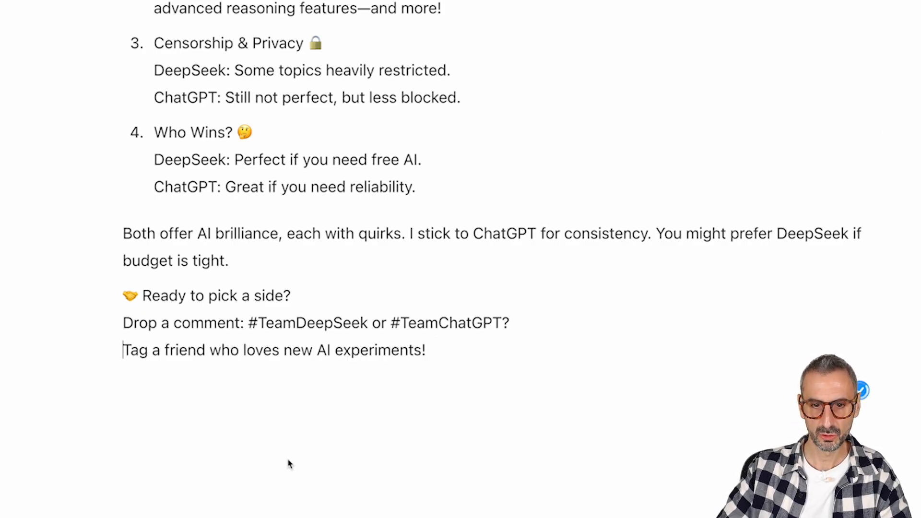
Try deleting the closing sentence "Tag a friend who loves new AI experiments!" and undo the deletion
left_click_drag(426, 349, 123, 348)
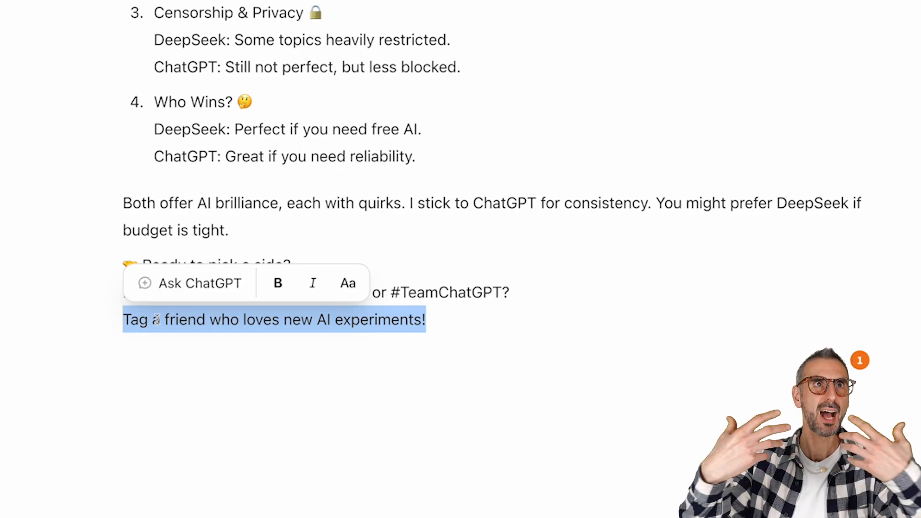
key("BackSpace")
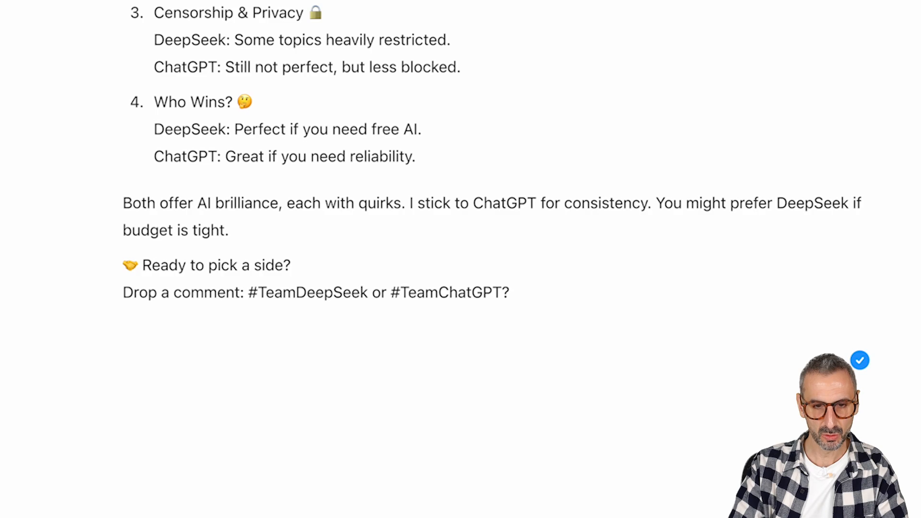
key("super+z")
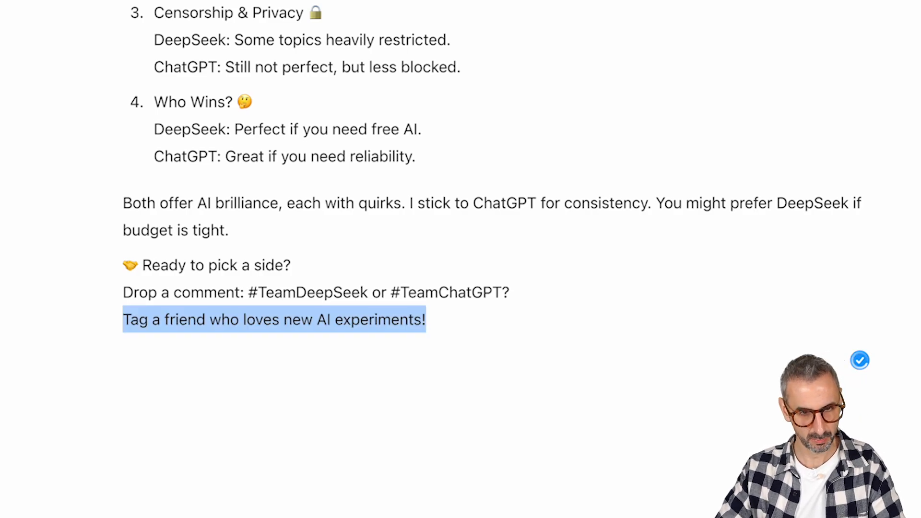
Have ChatGPT replace the closing "Tag a friend" sentence with a CTA to watch the full YouTube video, and delete "—link above!" from it
left_click(199, 280)
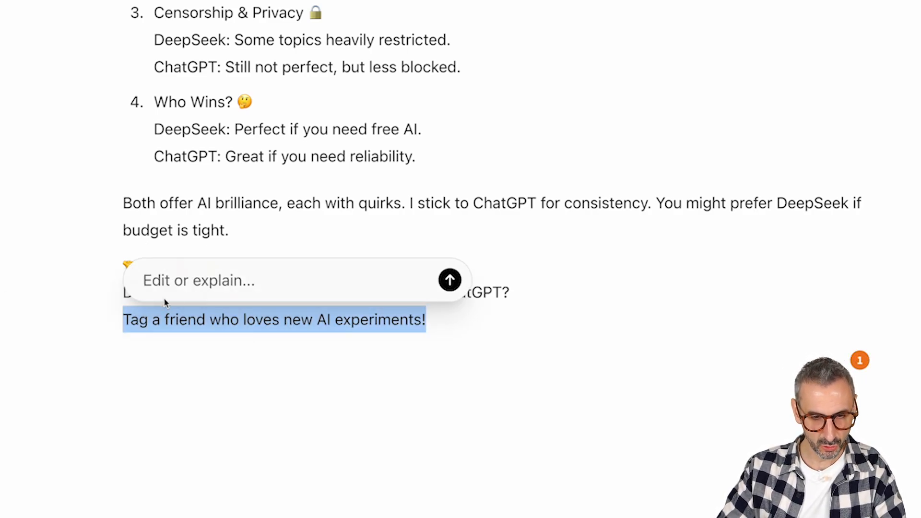
type("replace this last ")
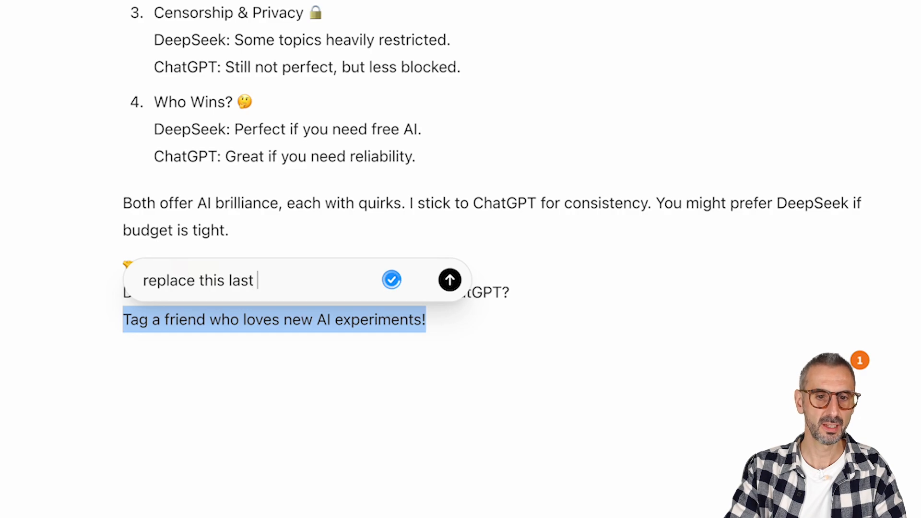
type("sentece for a CT")
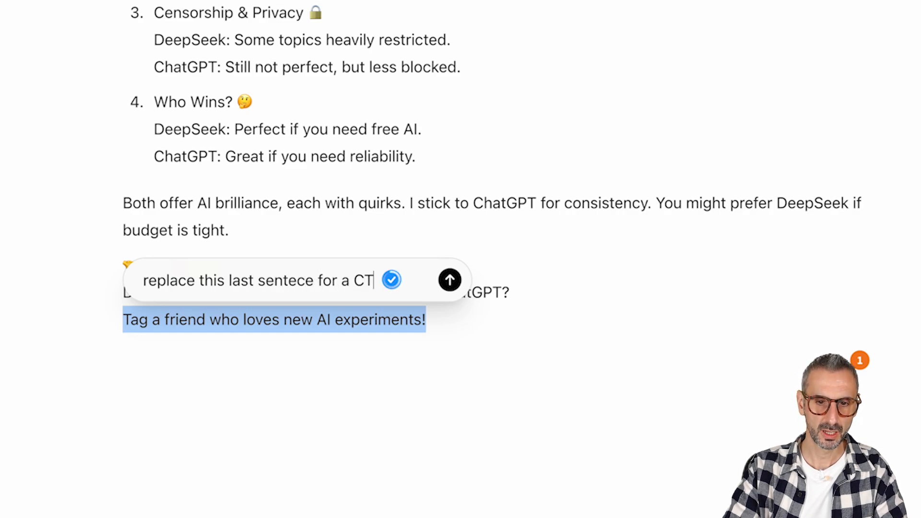
type("A to watch the ful")
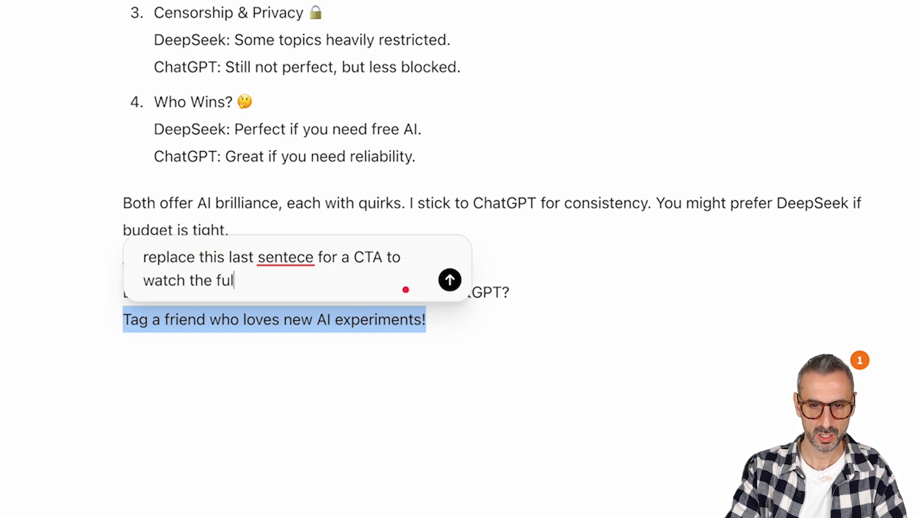
type("l youtube vide")
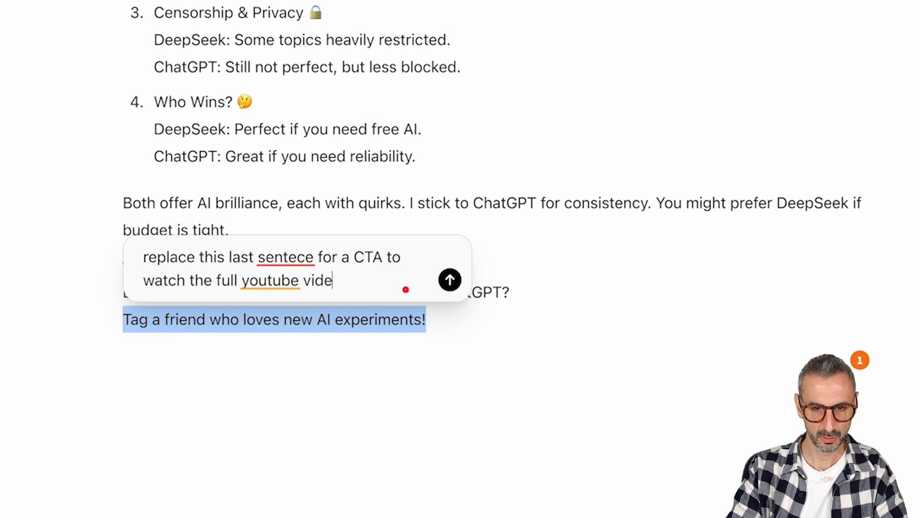
key("Escape")
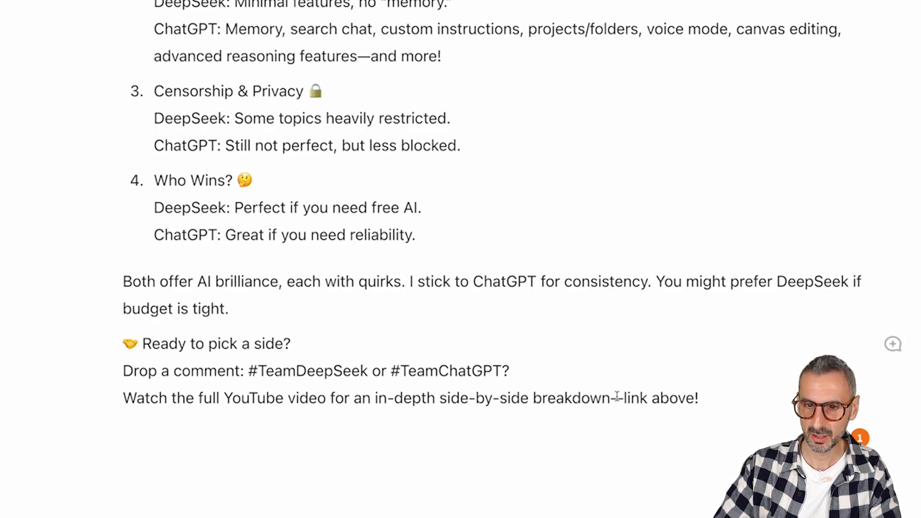
left_click_drag(613, 400, 709, 398)
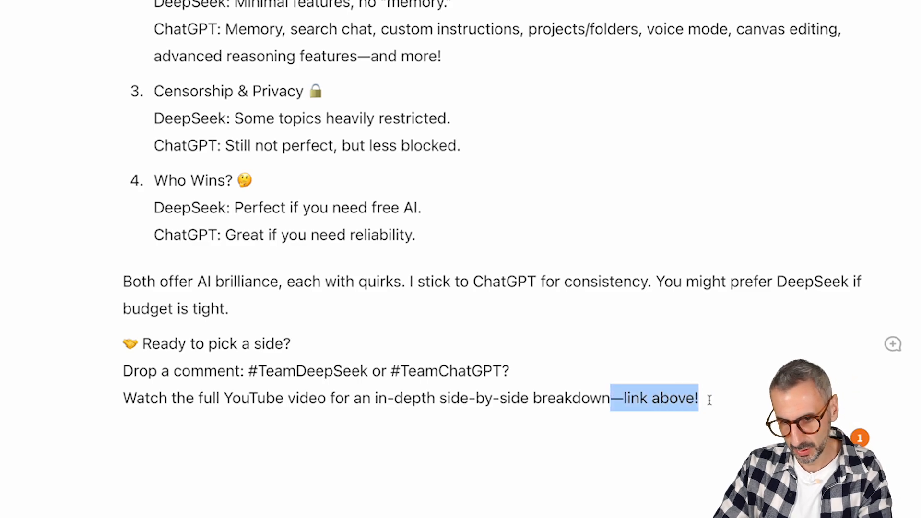
key("BackSpace")
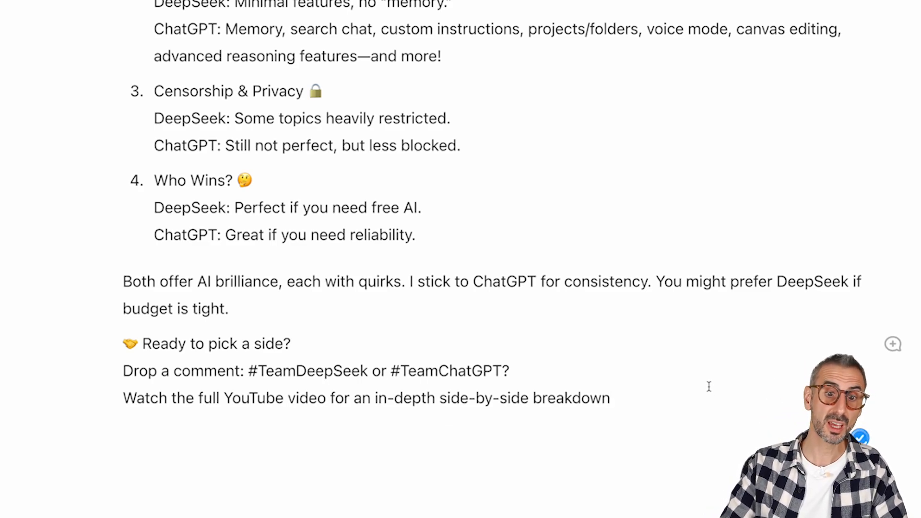
Delete the [Lead] label before "I tested them both" and the [Hook] label before the post's opening line
scroll(703, 394, "up", 6)
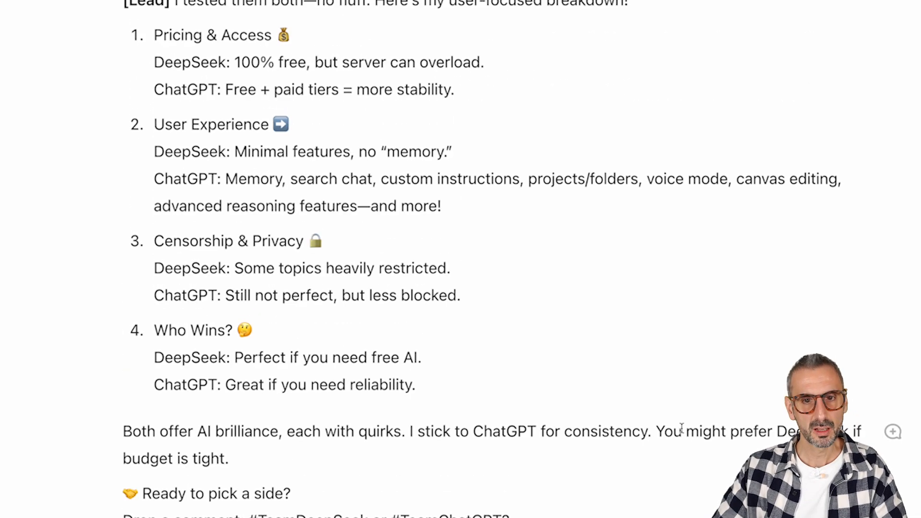
left_click_drag(171, 148, 123, 150)
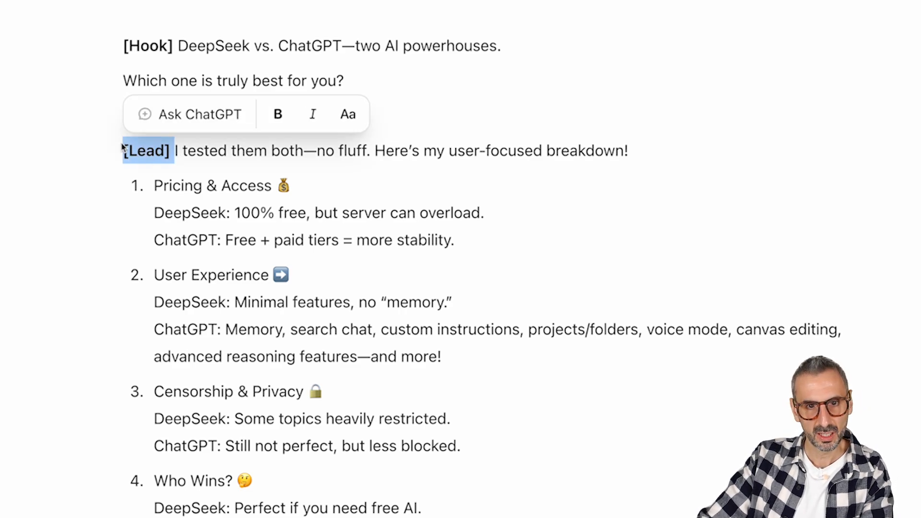
key("BackSpace")
scroll(268, 297, "down", 1)
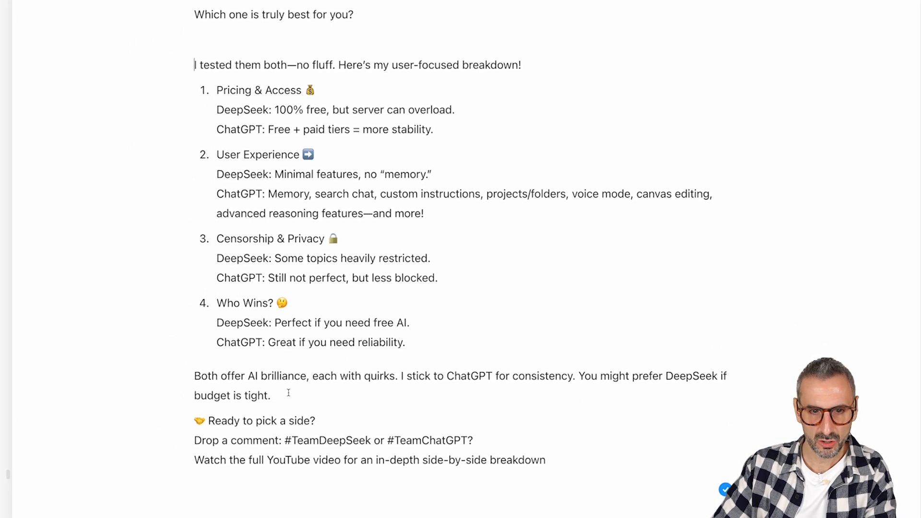
scroll(552, 221, "down", 1)
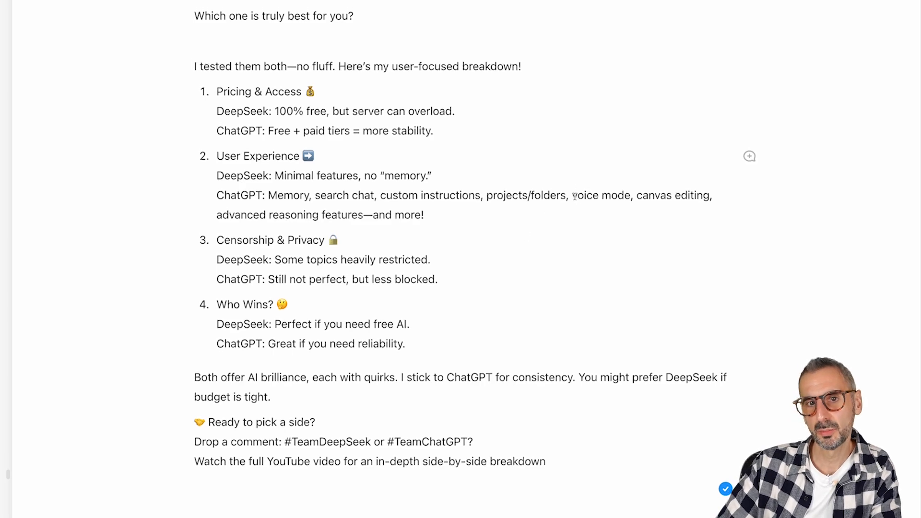
scroll(490, 227, "up", 2)
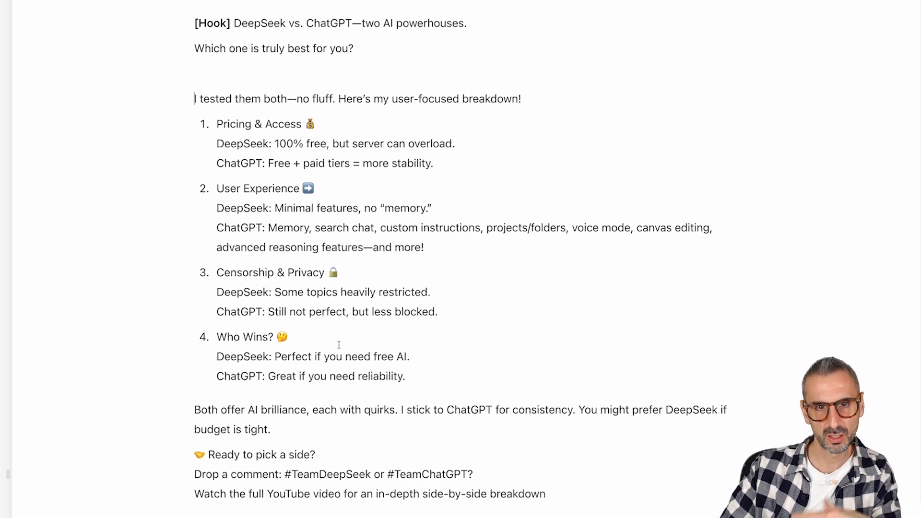
left_click_drag(234, 24, 194, 23)
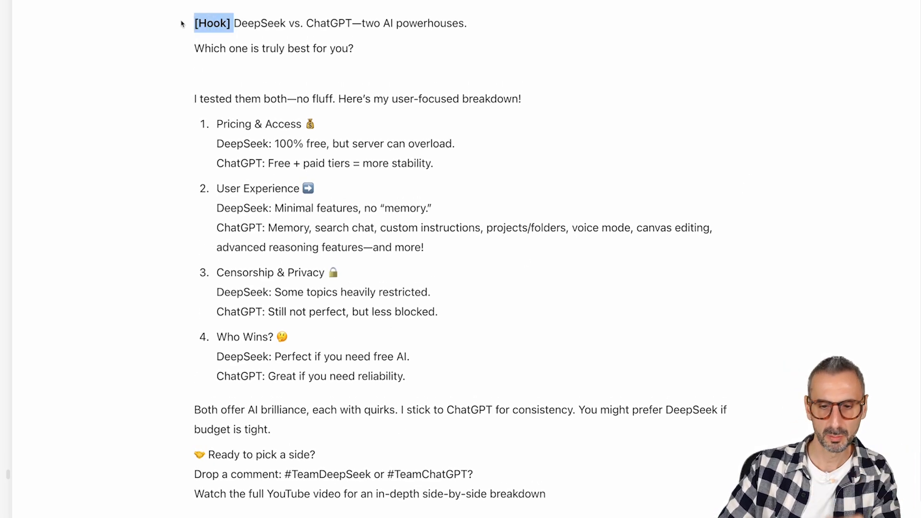
key("BackSpace")
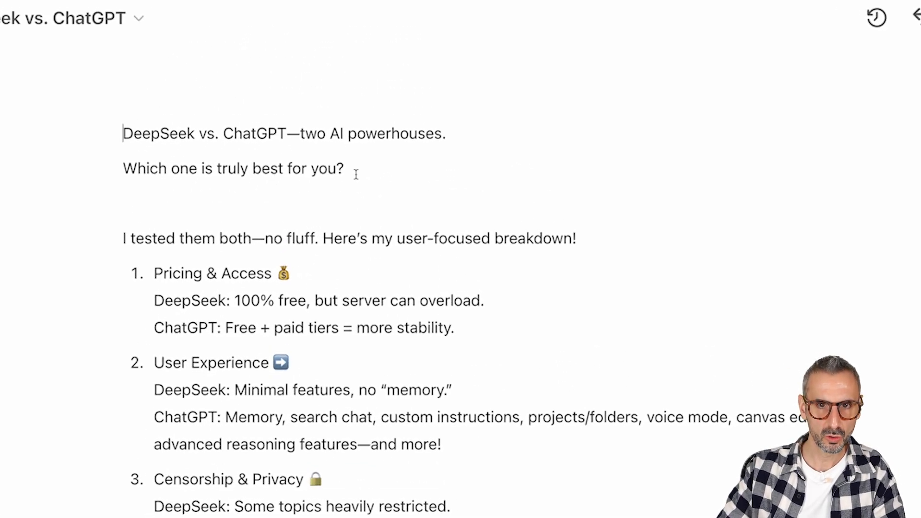
Ask ChatGPT to improve the two opening lines, telling it the hook and rehook could be a bit stronger
left_click_drag(356, 174, 123, 134)
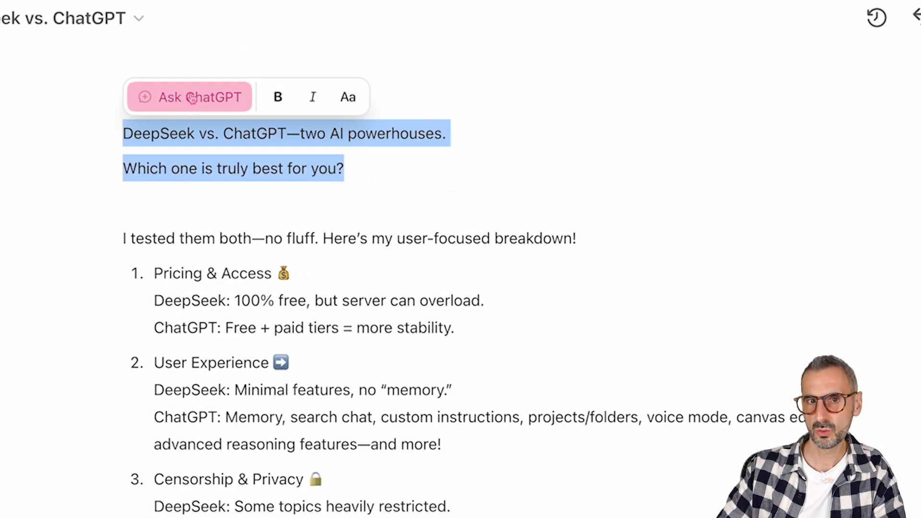
left_click(192, 99)
type("I feel the hook a")
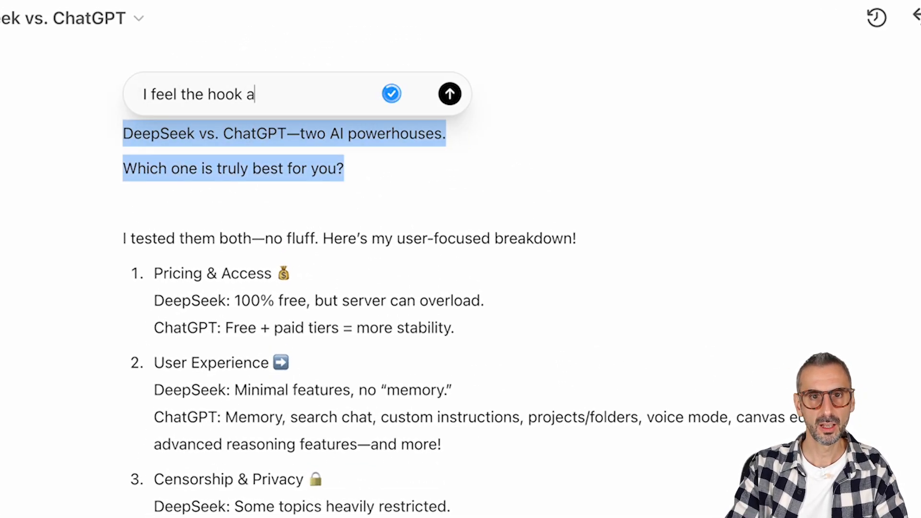
type("nd rehook could be a ")
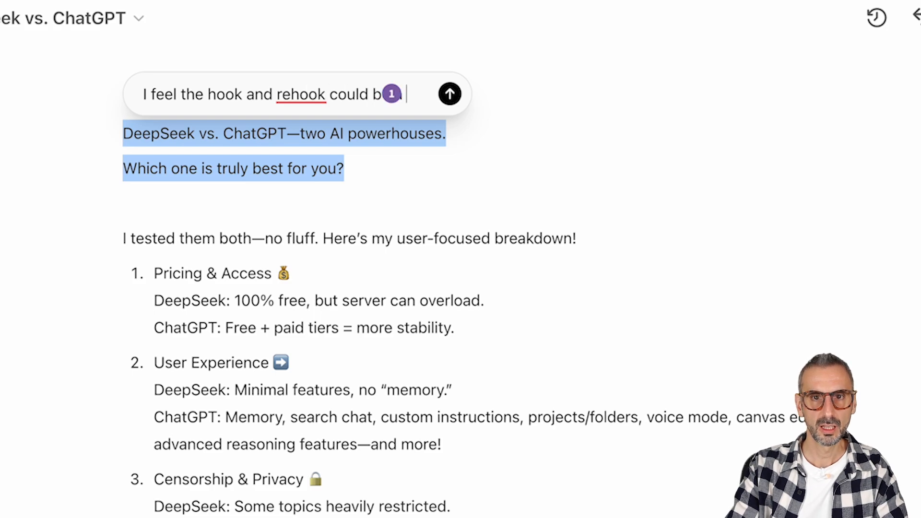
type("bit stronger ... ")
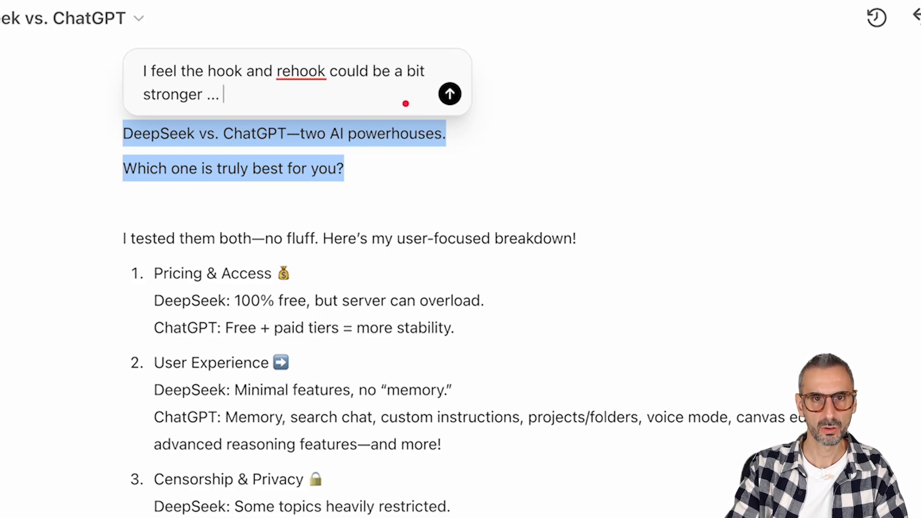
type("help me improve")
key("Return")
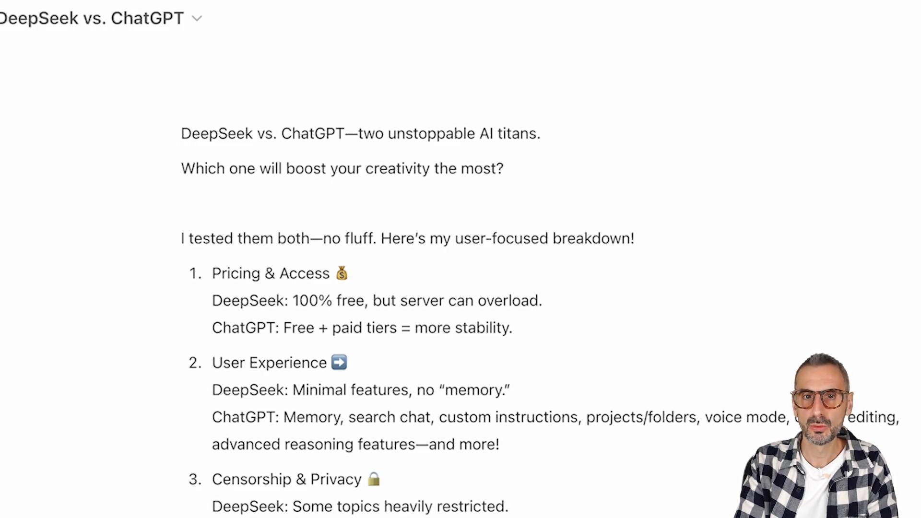
Have ChatGPT recreate the hook from the original video transcript with a content creator's POV, and start "From a content creator's POV" on its own line
left_click_drag(504, 169, 220, 144)
left_click(267, 100)
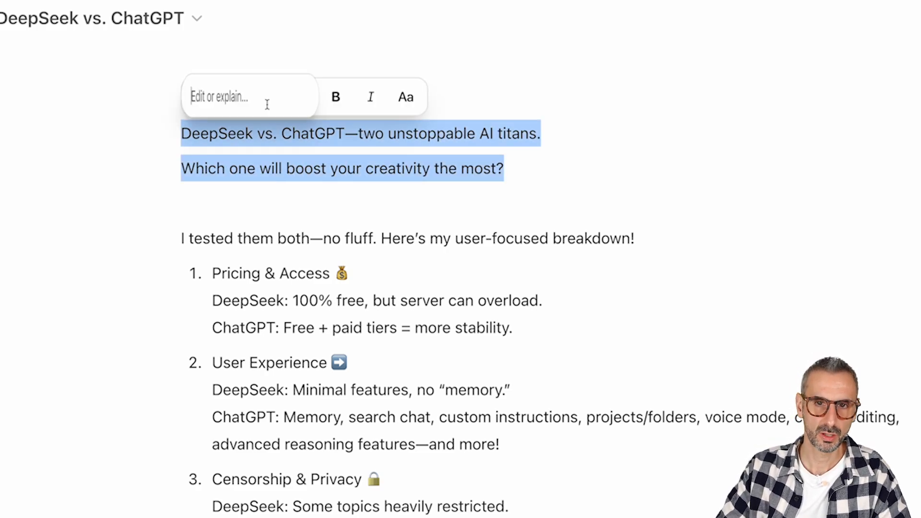
type("no.")
key("shift+Return")
type("Let's cre")
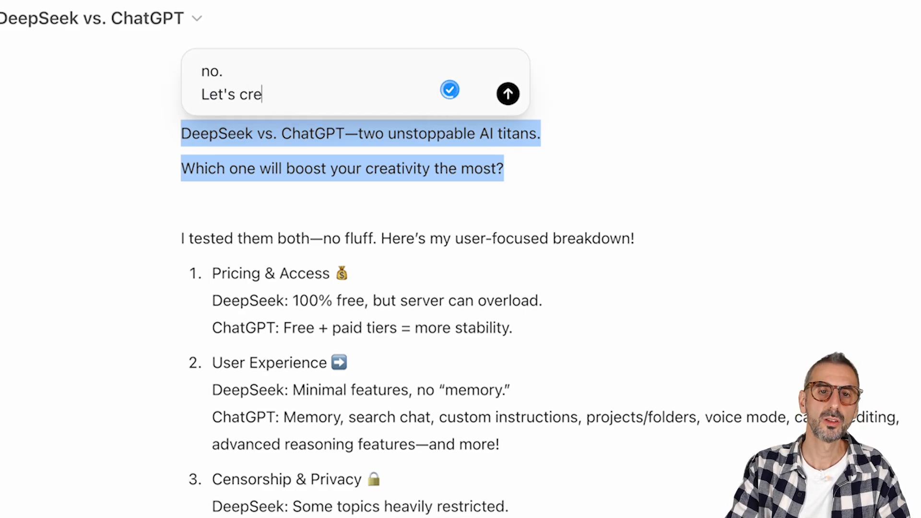
type("ate the hook around what")
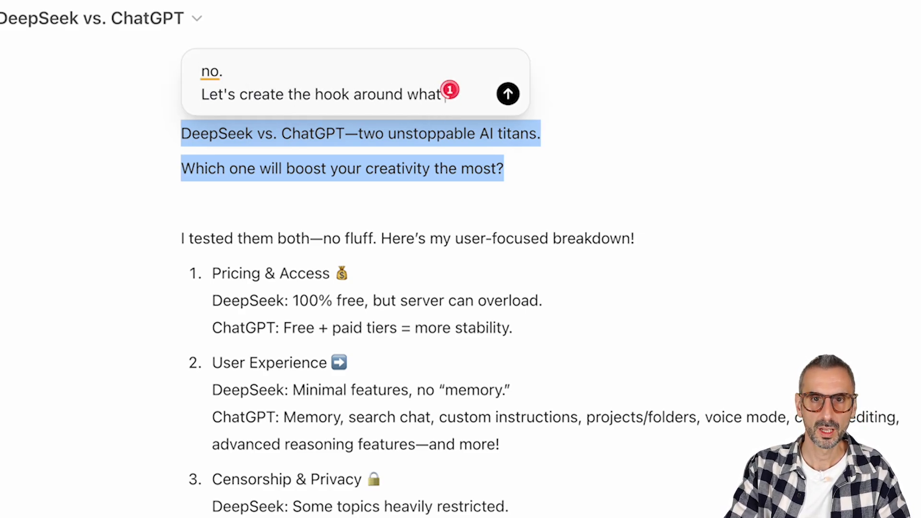
type(" I say in the orignal")
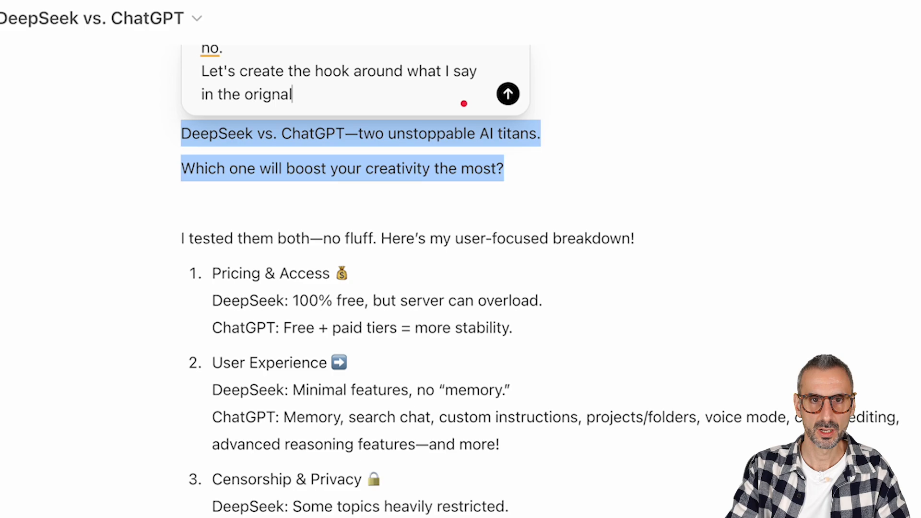
type(" transcript of the video")
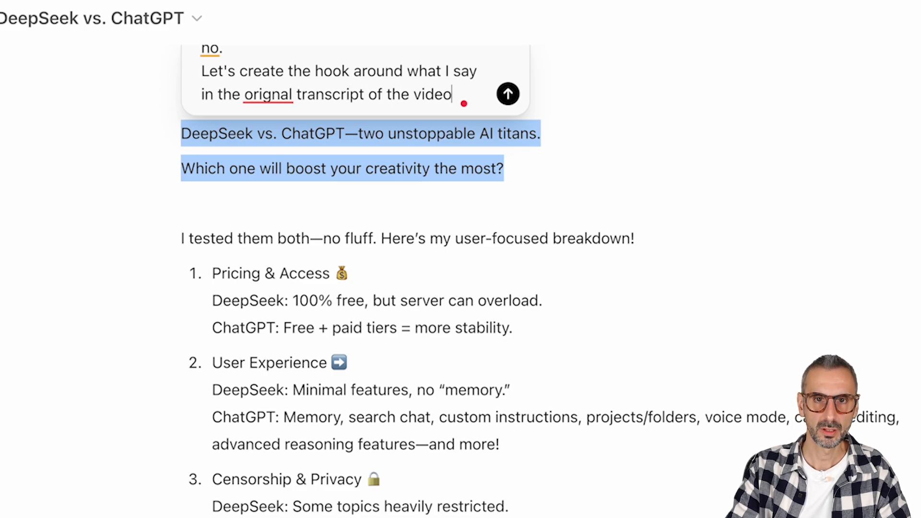
type(". Focus on a ")
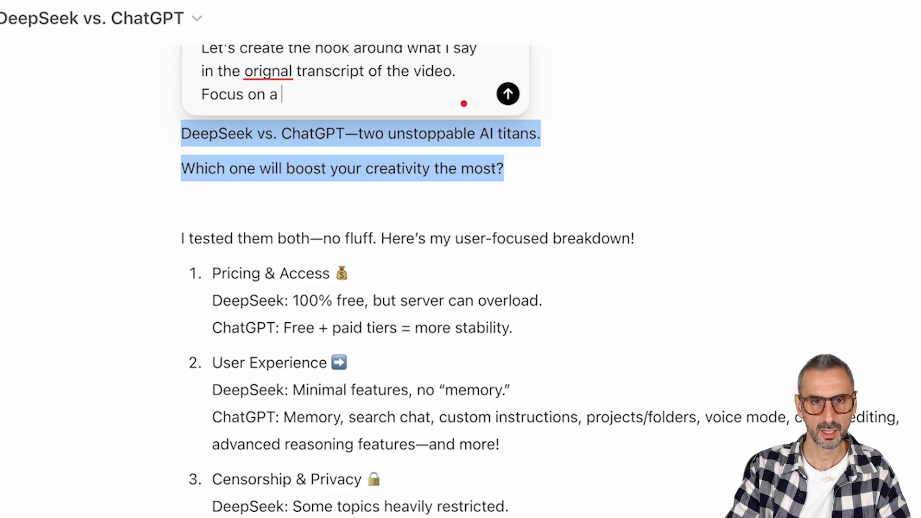
type("content creator's ")
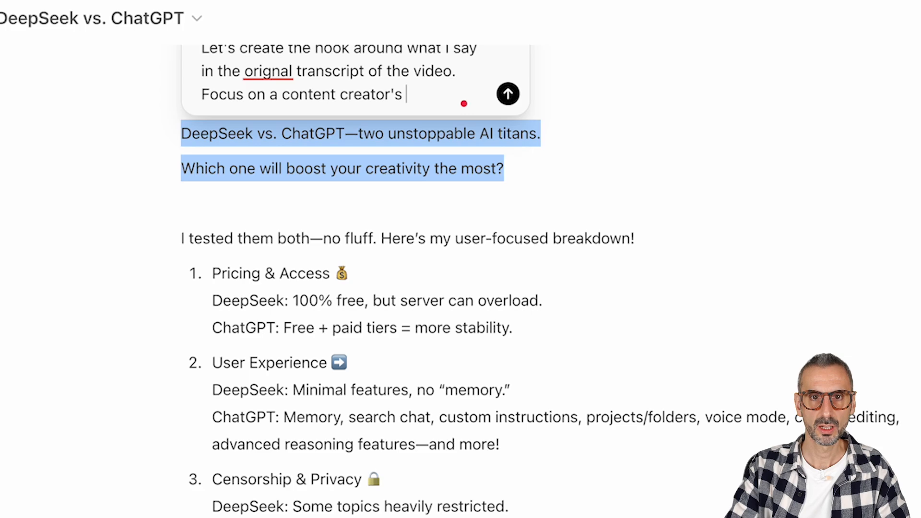
type("POV")
key("Return")
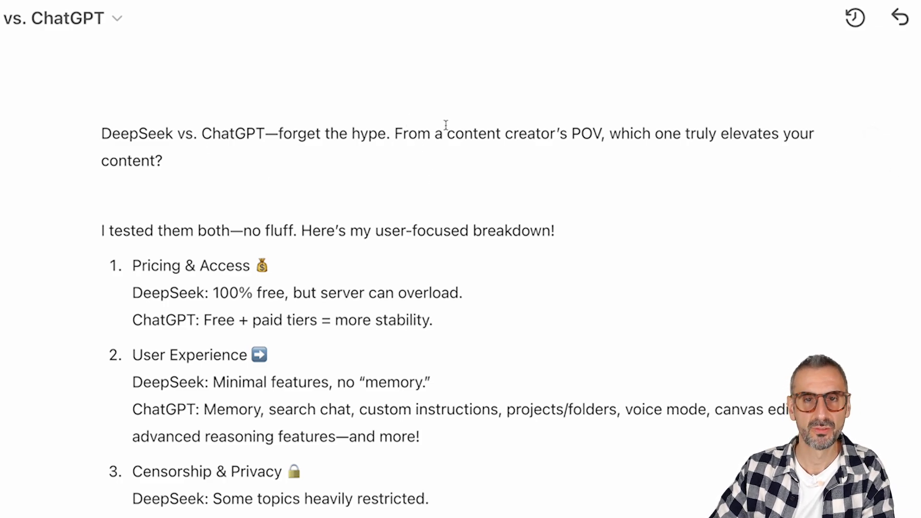
key("Return")
Have ChatGPT rewrite the hook around DeepSeek's buzz versus how it really compares to ChatGPT in everyday use, and split it into three lines
left_click_drag(588, 169, 72, 119)
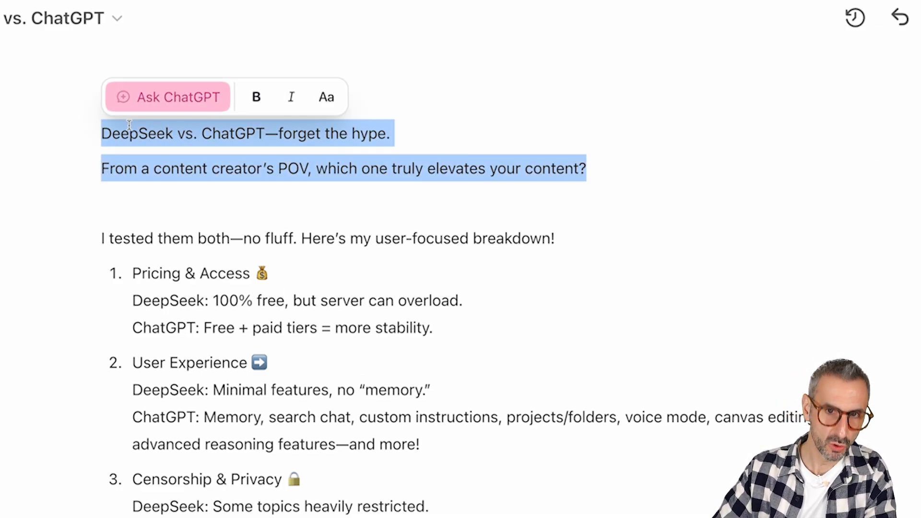
left_click(144, 98)
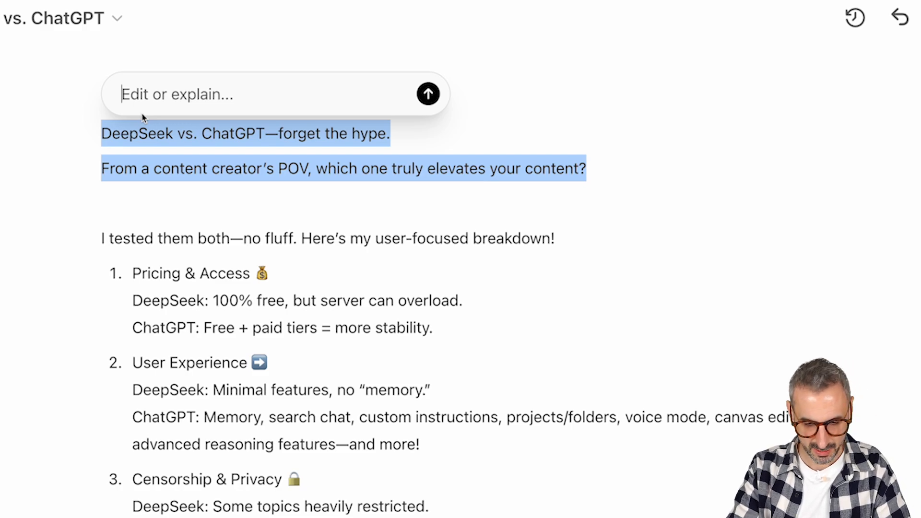
type("I want ")
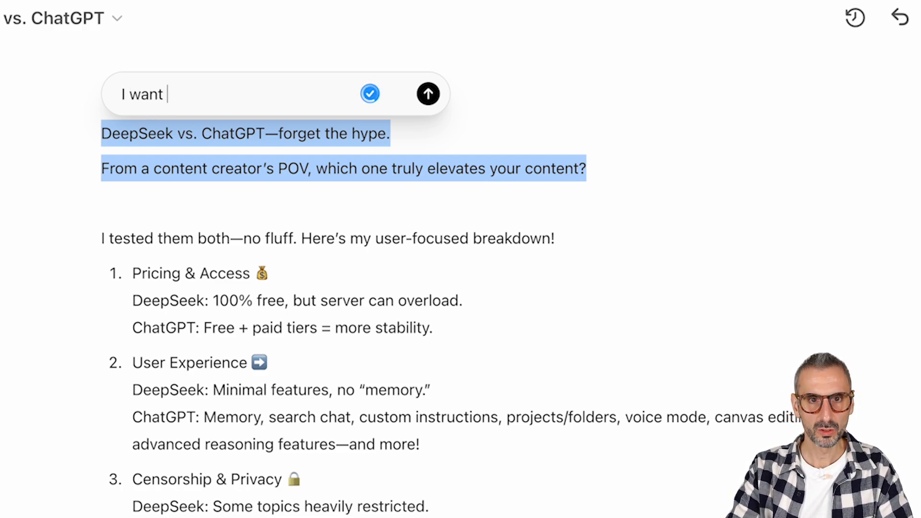
type("the hook to express that")
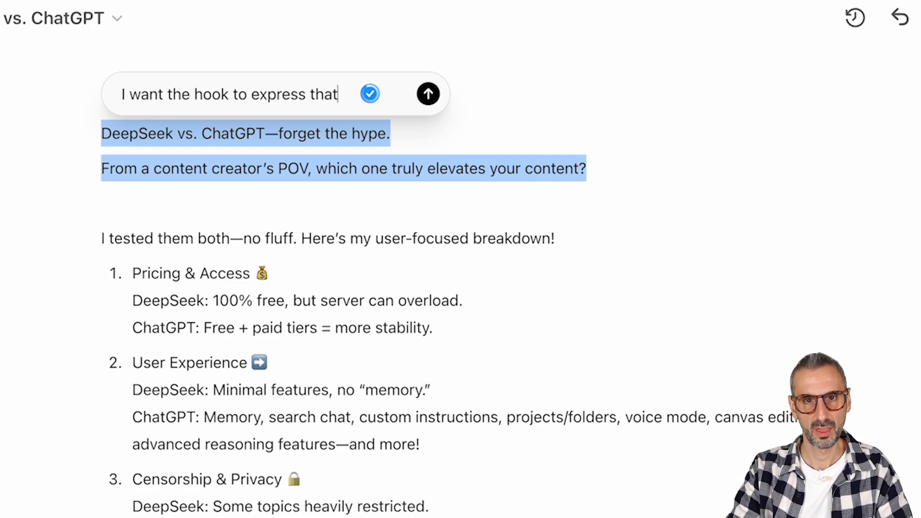
type(": yes, DeepSeek m")
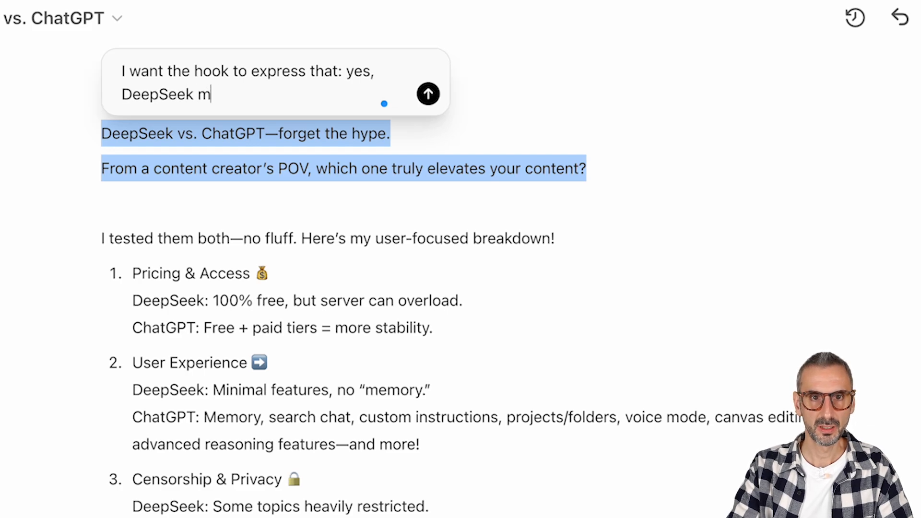
type("ade the buzz, but ")
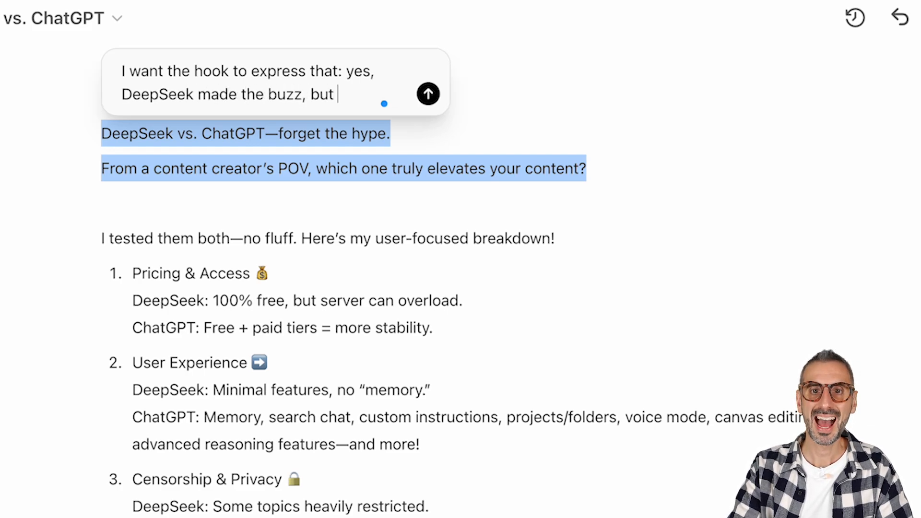
type("how does it rea")
type("lly c")
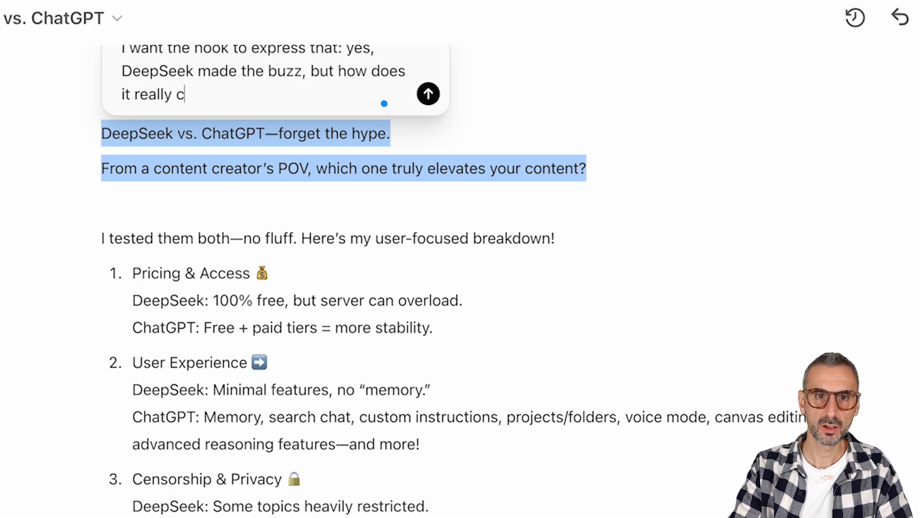
type("ompare to ChatGPT")
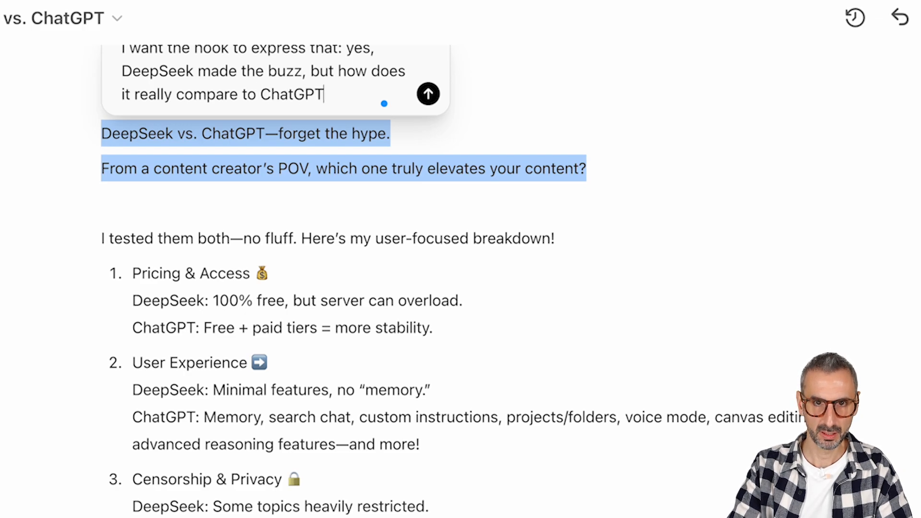
type(" in terms of every")
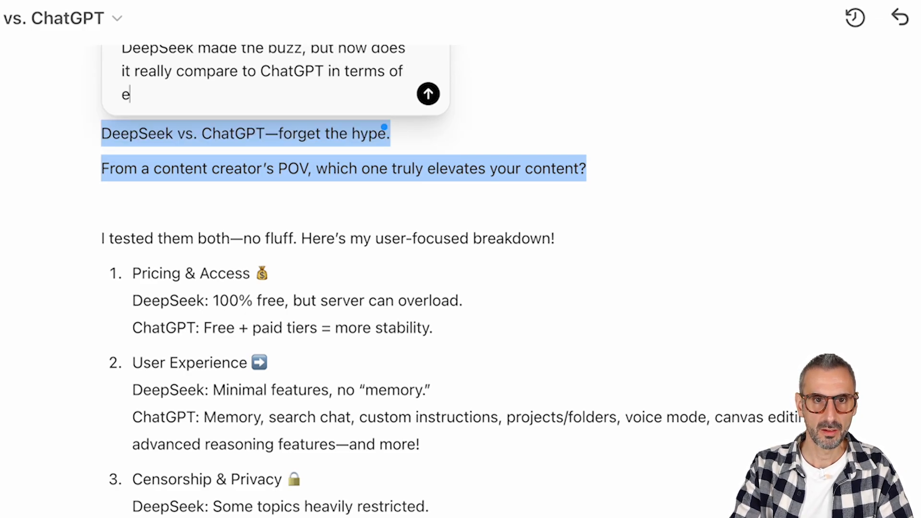
type("day use?")
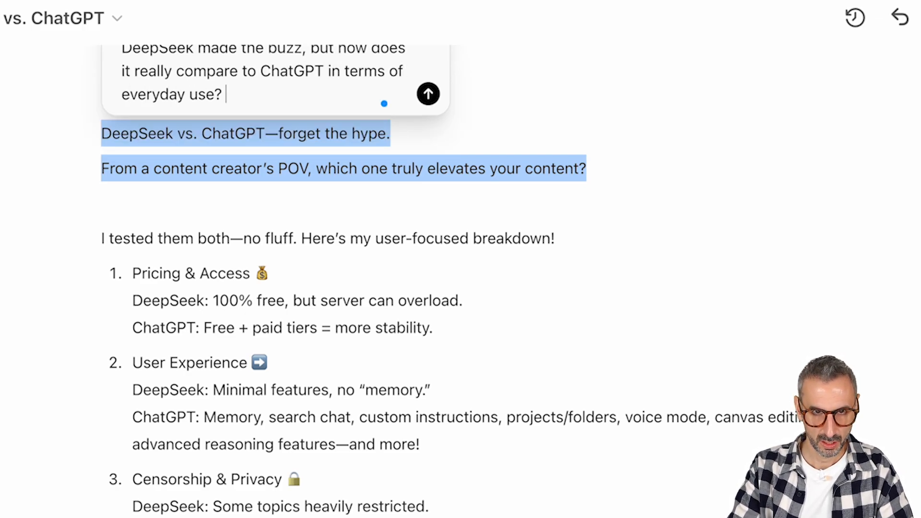
key("Return")
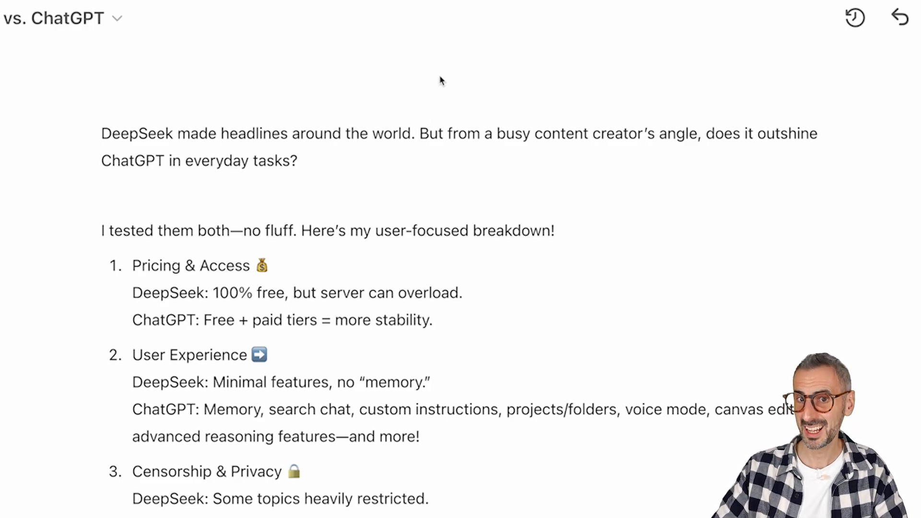
key("Return")
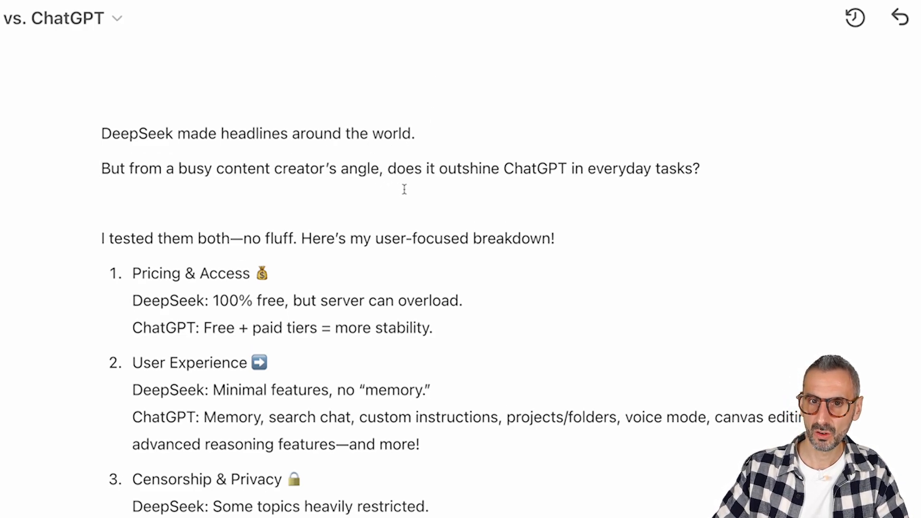
key("Return")
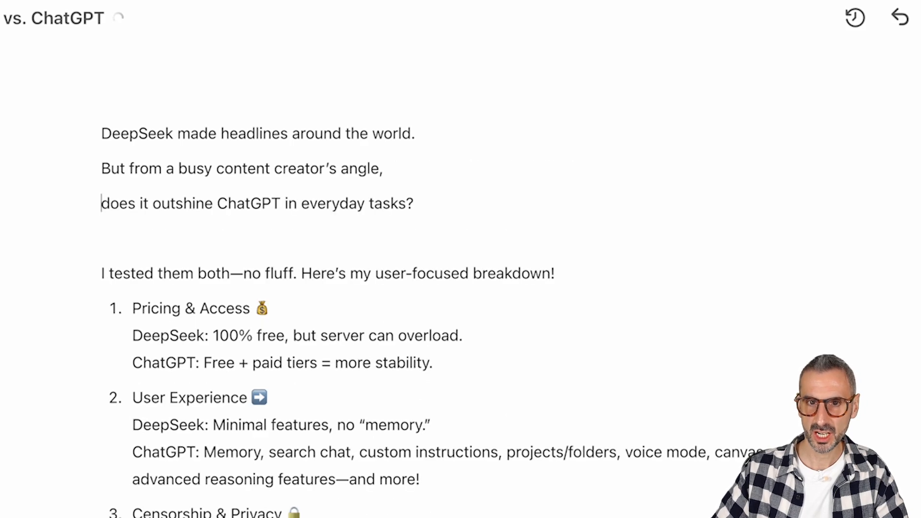
Ask ChatGPT to fine-tune the three-line hook and make it more like the author's TOV
left_click_drag(419, 204, 0, 142)
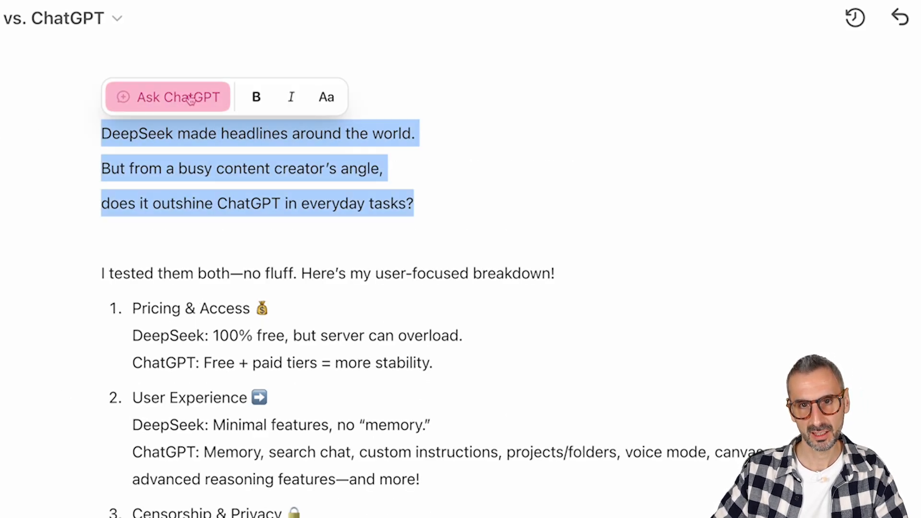
left_click(191, 96)
type("this is much be")
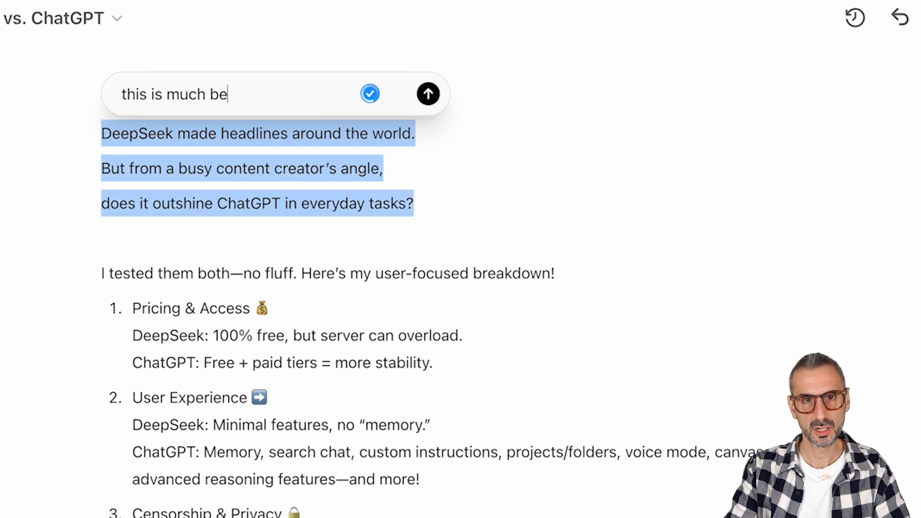
type("tter, now can you fine")
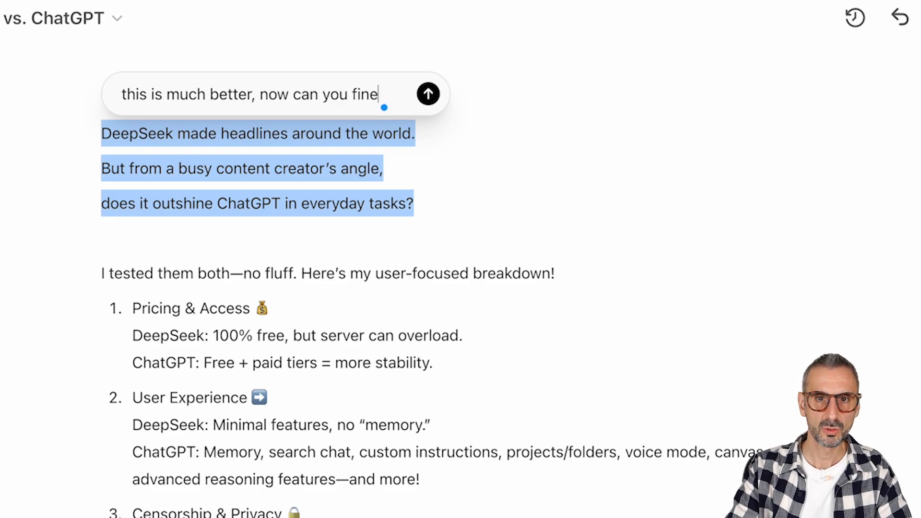
type("-tune this and make more ")
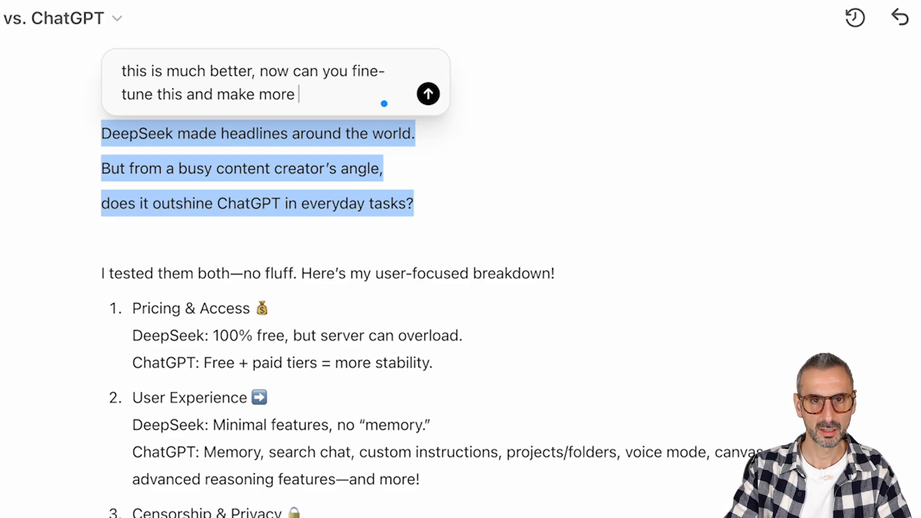
type("like Ronny's TOV")
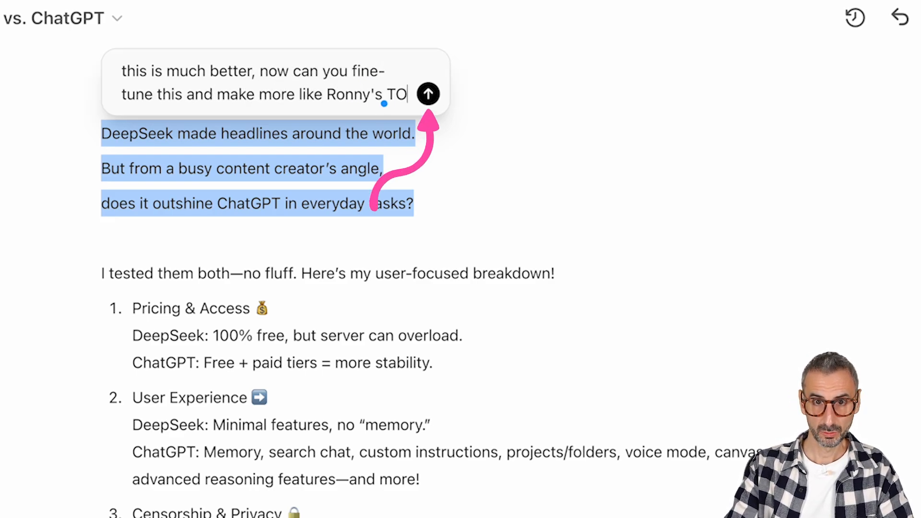
key("Return")
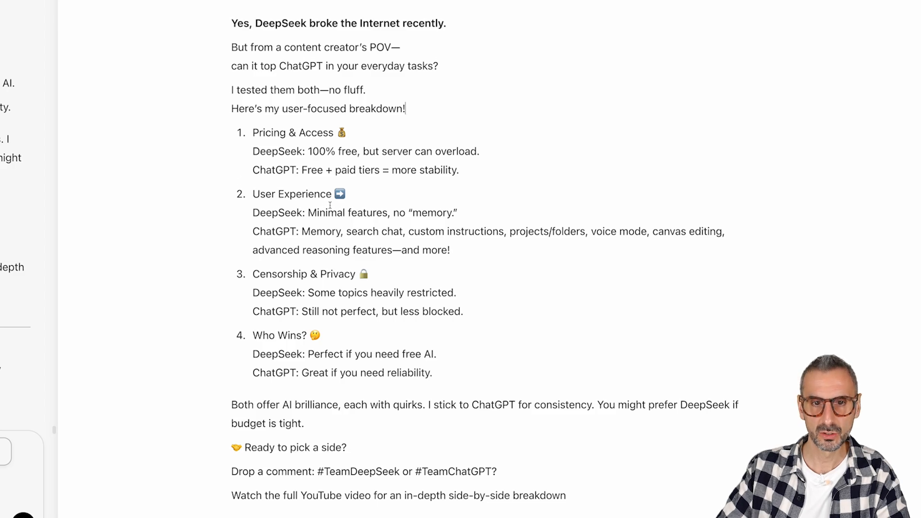
Select the finished post text from "Yes, DeepSeek broke the Internet recently." through the closing YouTube video line
scroll(330, 205, "down", 1)
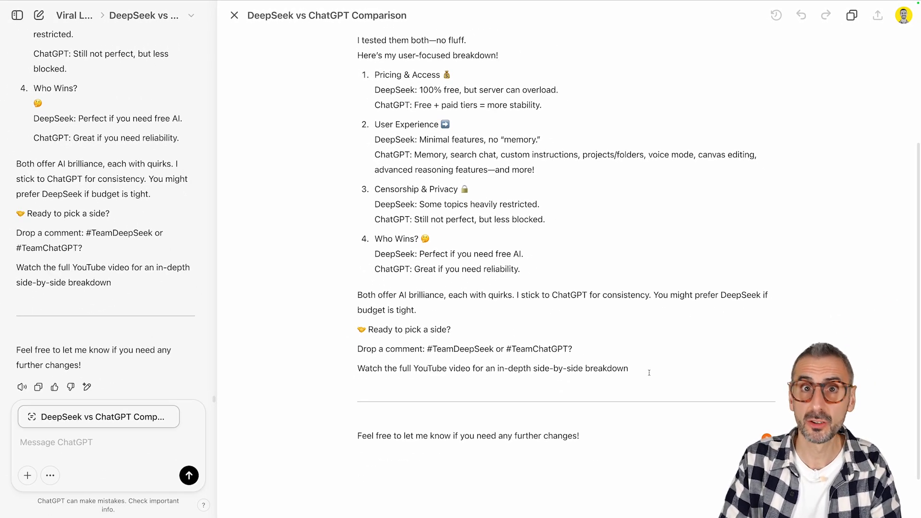
left_click_drag(648, 373, 339, 67)
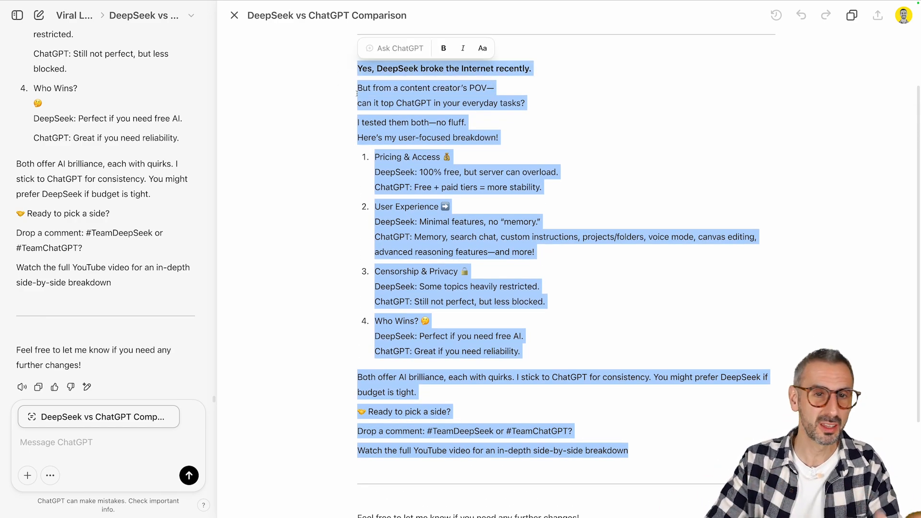
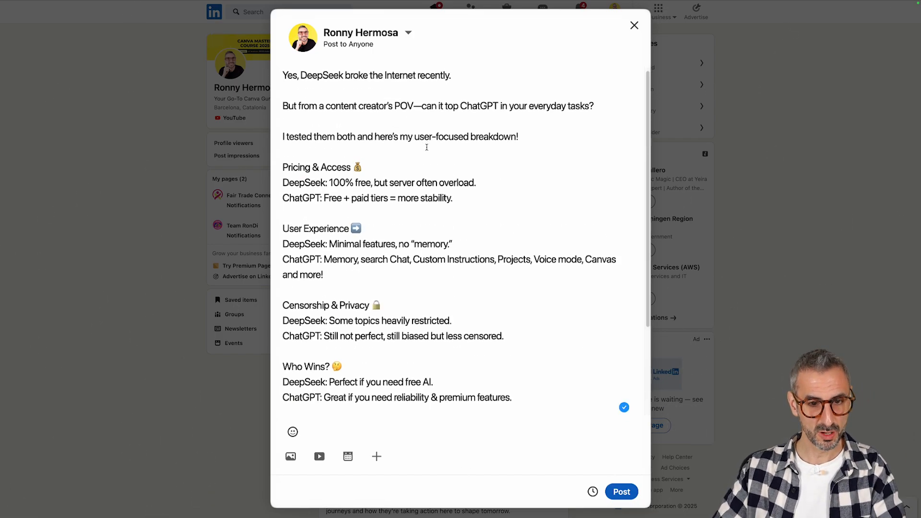
Proofread the whole draft in the LinkedIn post composer, from the opening hook to the closing full-video CTA
scroll(427, 139, "down", 3)
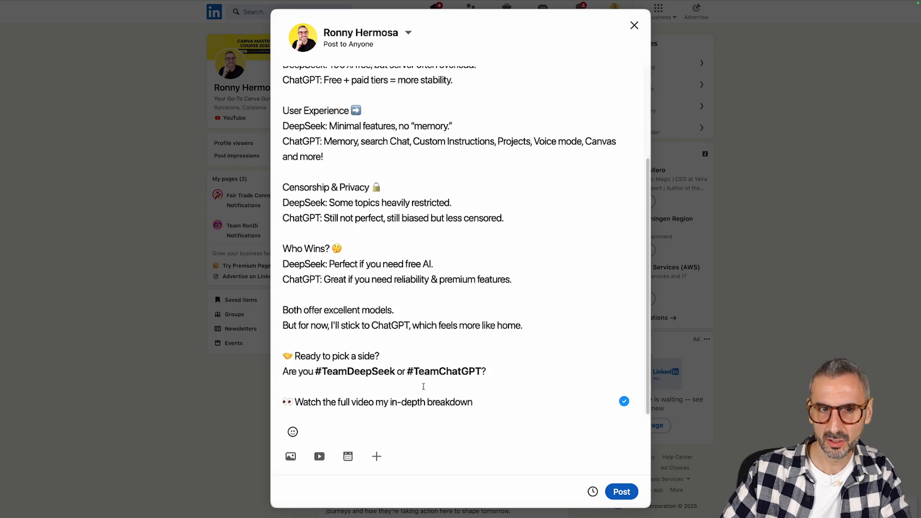
scroll(426, 367, "up", 3)
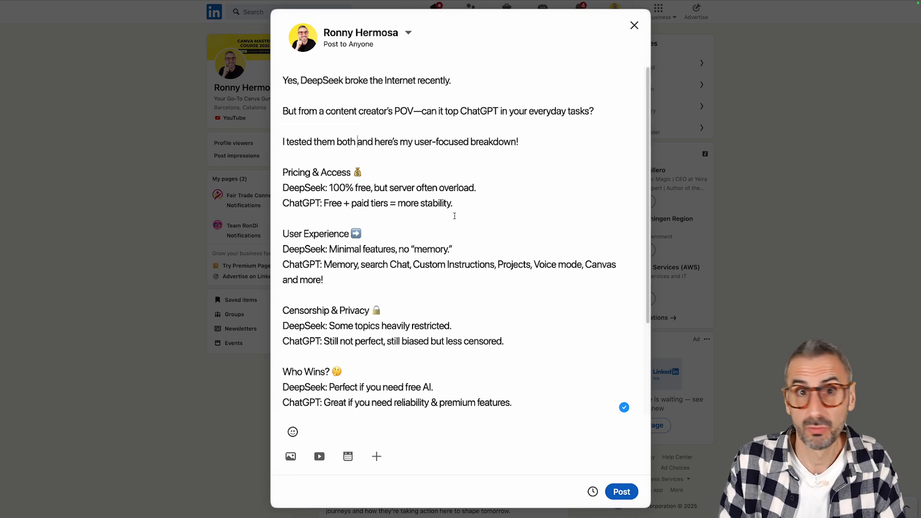
scroll(506, 202, "down", 3)
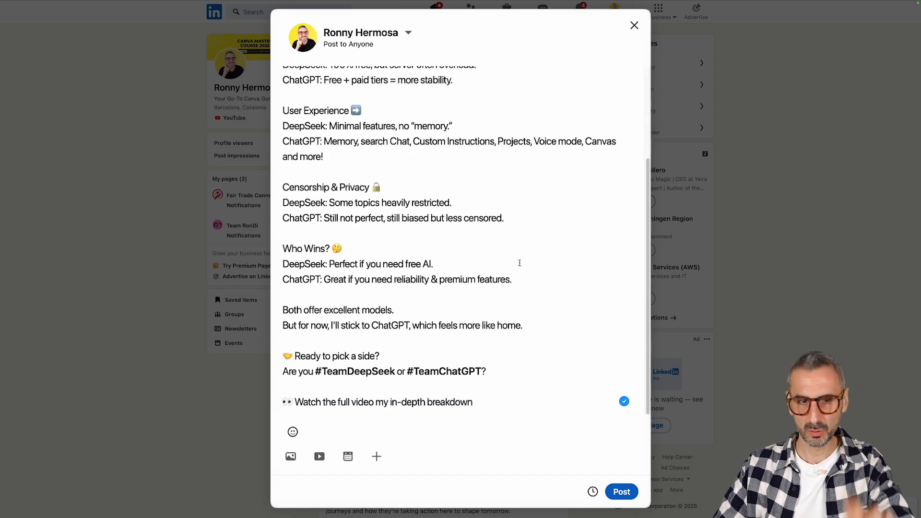
scroll(469, 240, "up", 3)
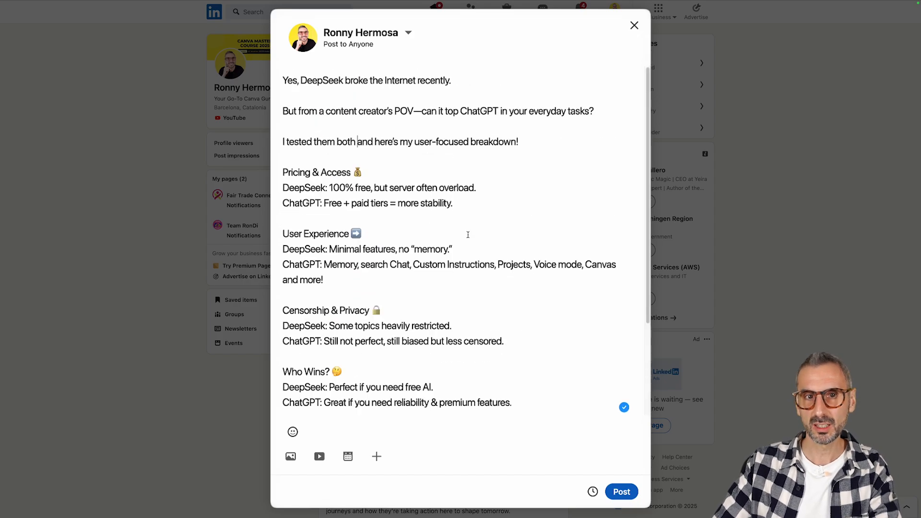
scroll(478, 350, "down", 3)
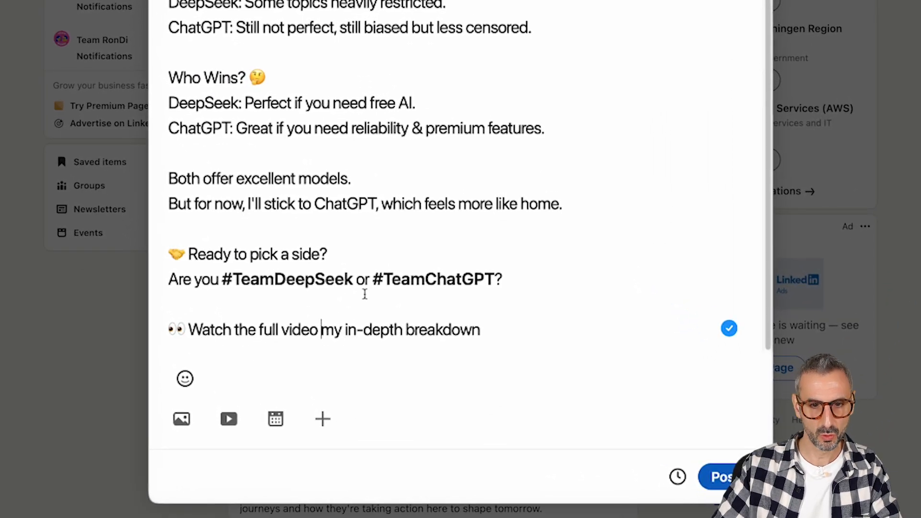
scroll(459, 149, "up", 3)
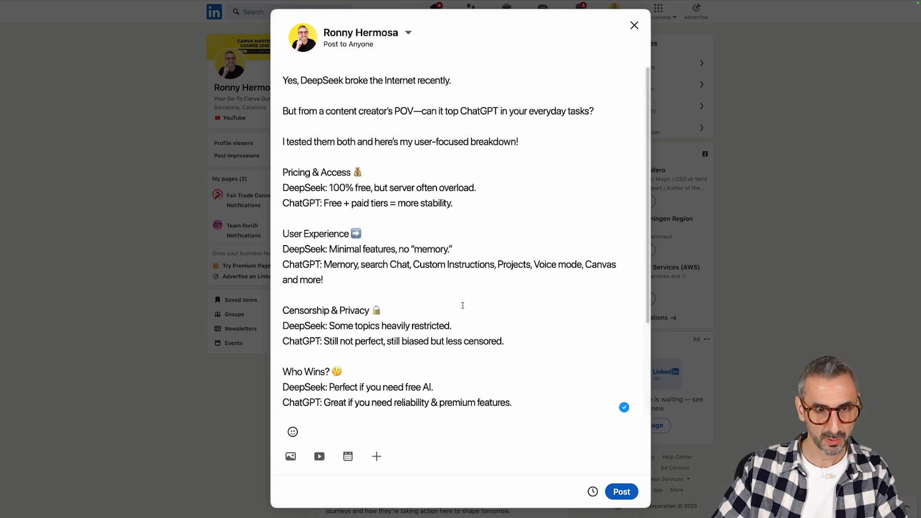
scroll(464, 173, "down", 3)
scroll(423, 150, "up", 3)
scroll(428, 161, "down", 3)
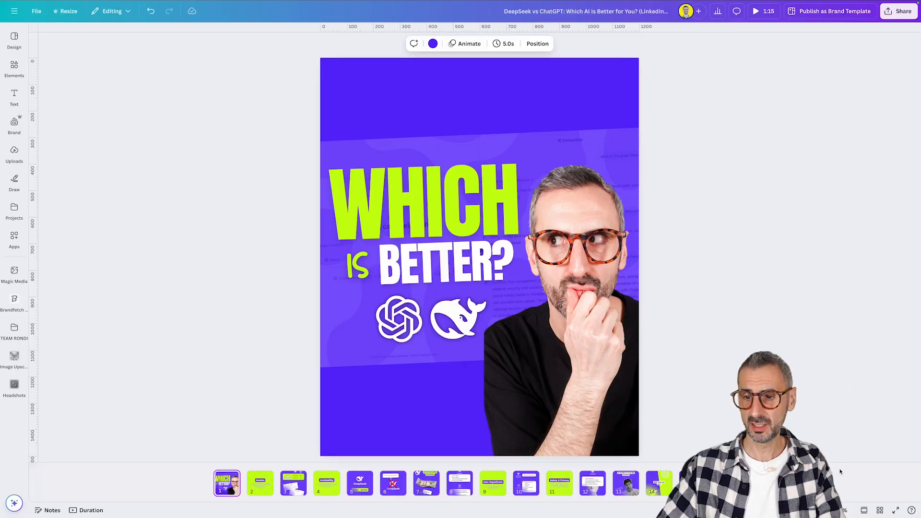
Switch to Canva, show all pages of the DeepSeek vs ChatGPT carousel in a grid, and open the design's download settings
left_click(879, 508)
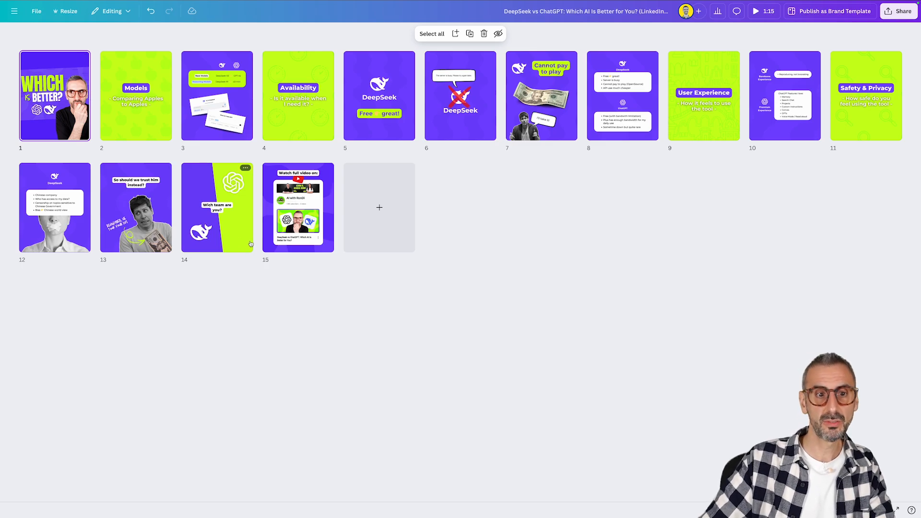
left_click(894, 18)
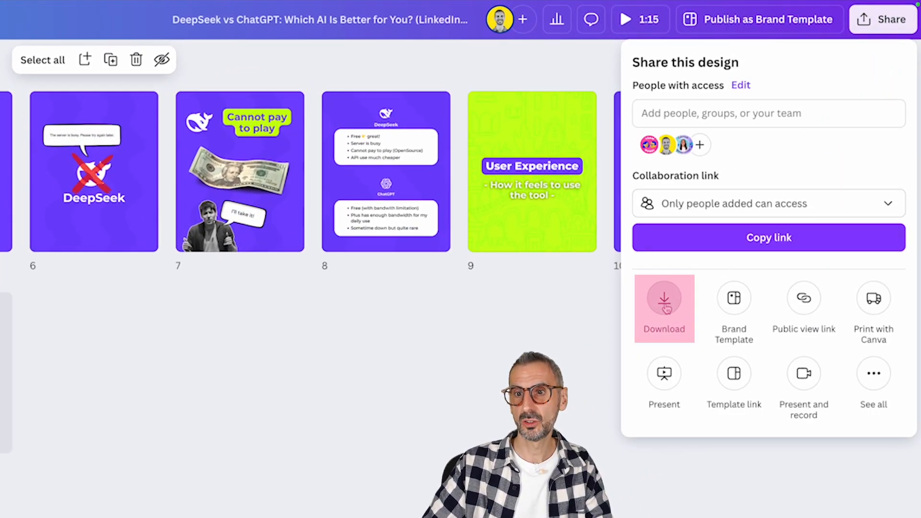
left_click(681, 284)
left_click(678, 123)
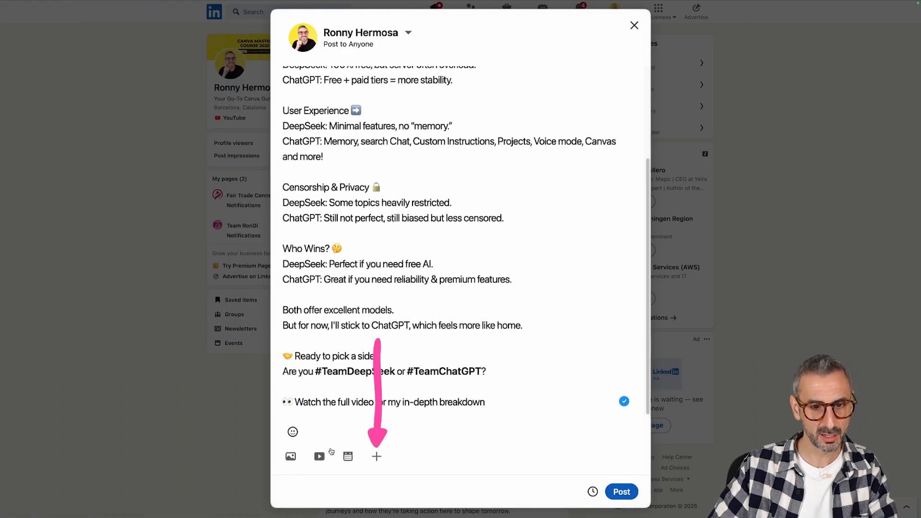
Start adding a document to the LinkedIn post and select the DeepSeek vs ChatGPT LinkedIn carousel PDF in the Files for ChatGPT Project folder
left_click(376, 456)
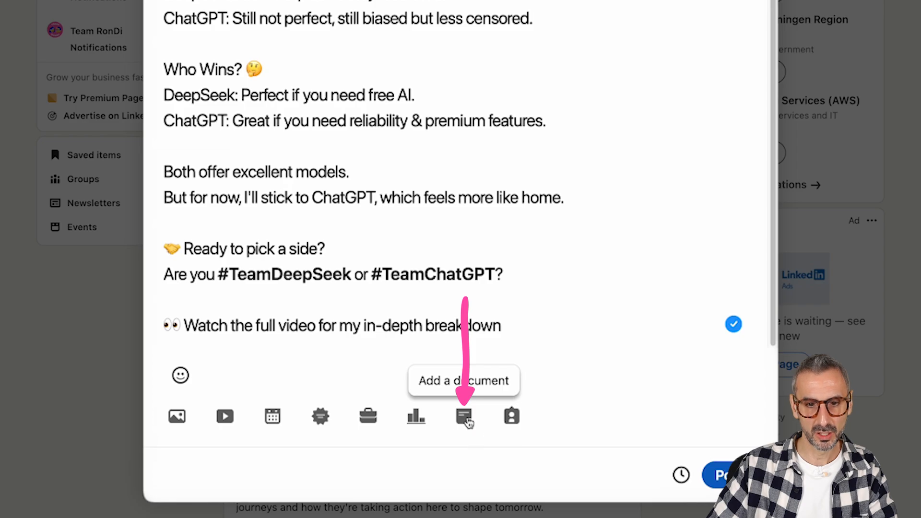
left_click(465, 417)
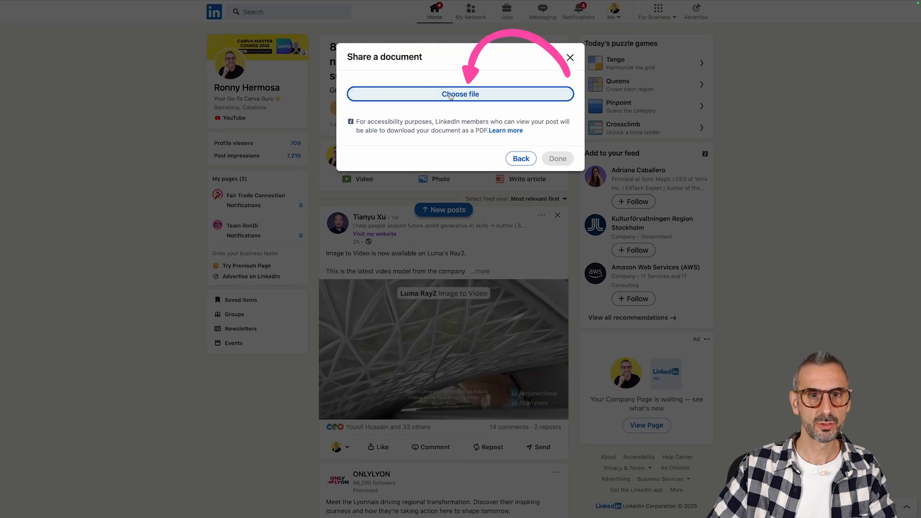
left_click(451, 94)
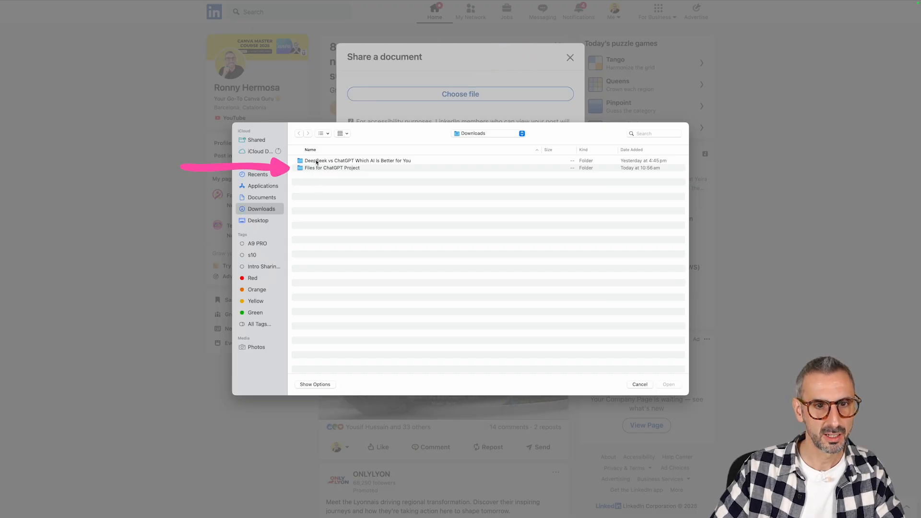
double_click(321, 168)
left_click(391, 161)
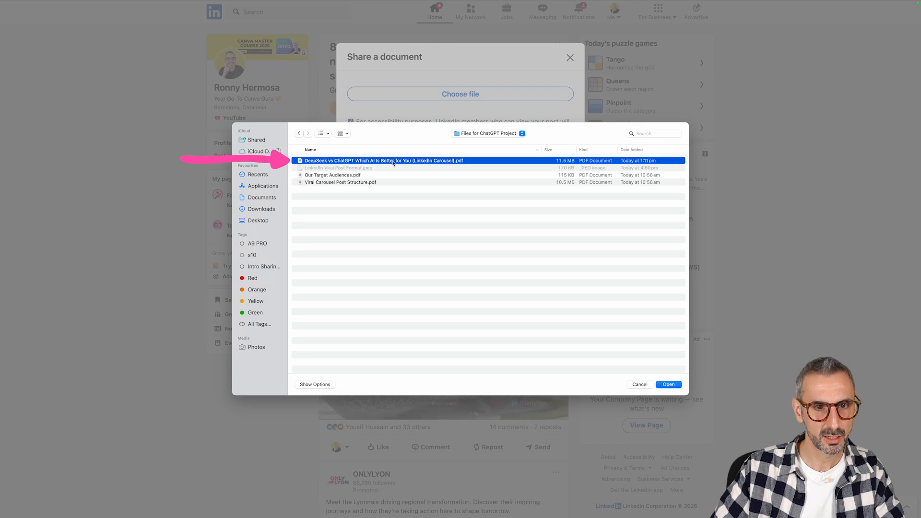
Preview the selected carousel PDF and look through its pages, from the cover to the "Cannot pay to play" page
key("space")
scroll(393, 168, "down", 10)
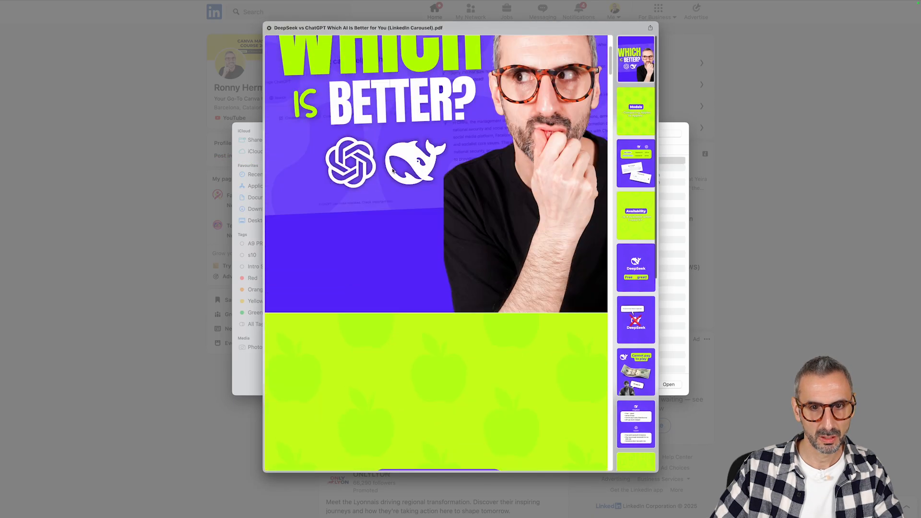
scroll(393, 172, "down", 15)
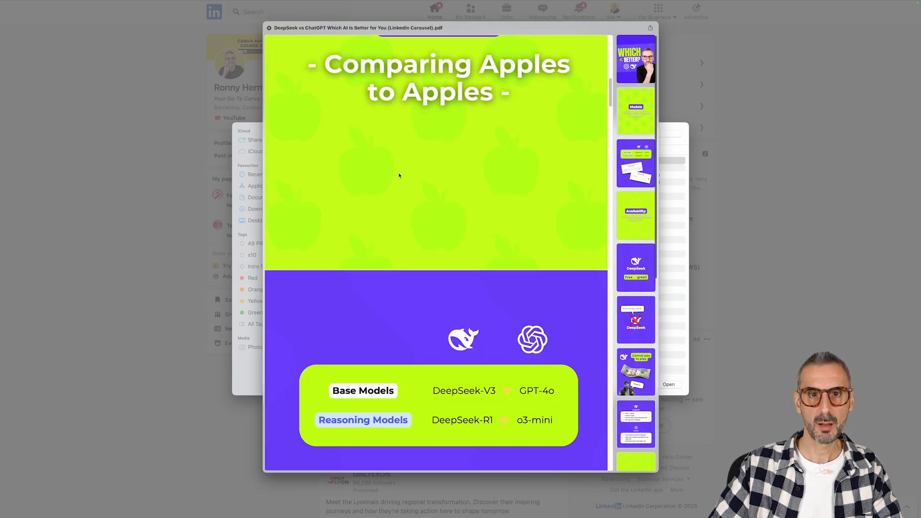
scroll(400, 177, "down", 20)
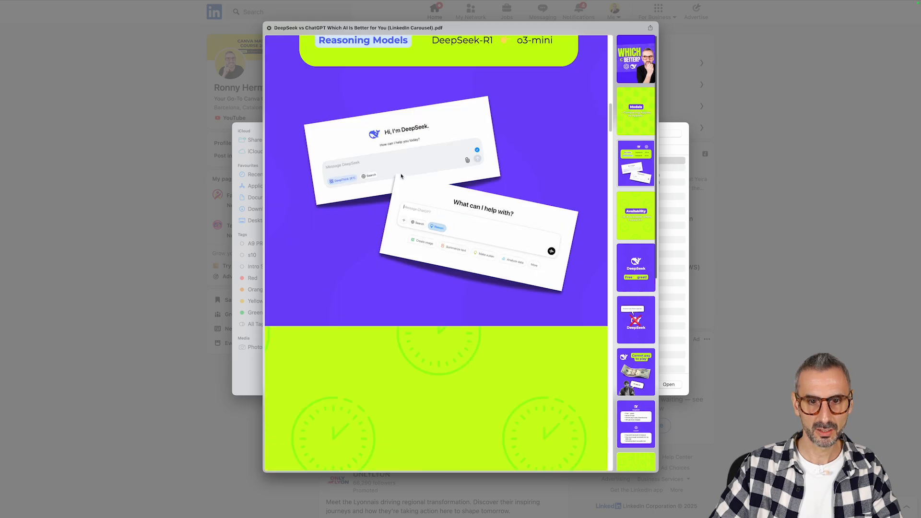
scroll(401, 180, "down", 20)
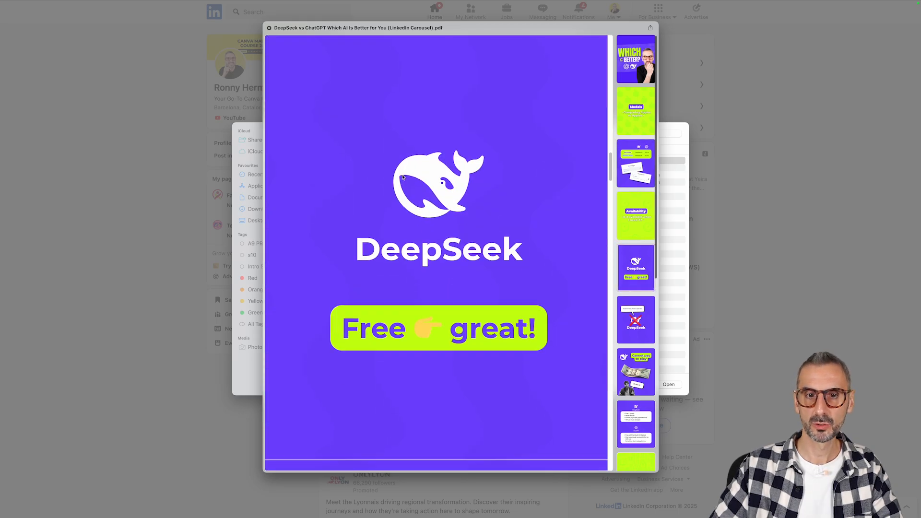
scroll(490, 218, "down", 20)
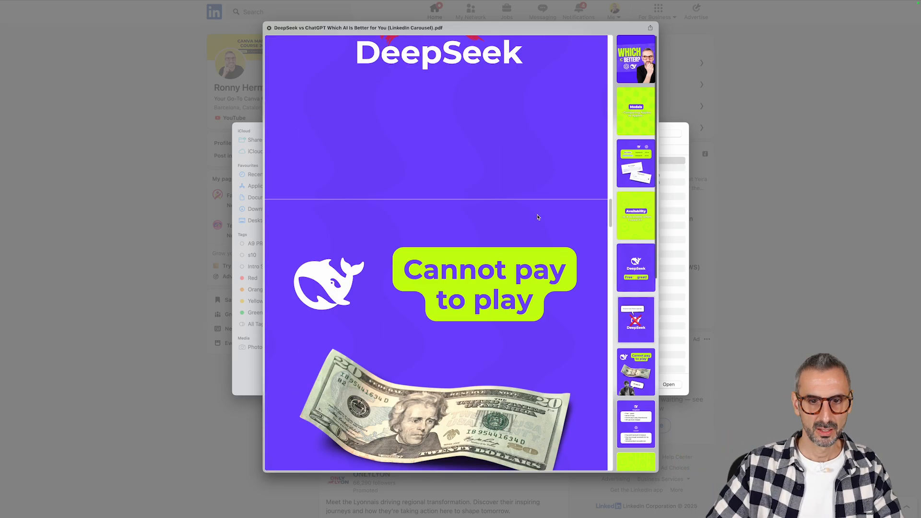
scroll(538, 216, "down", 10)
key("space")
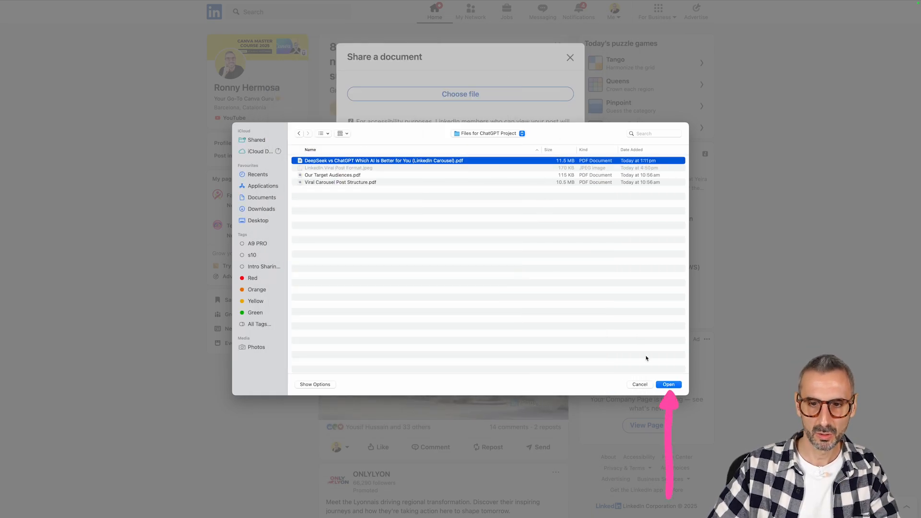
Upload the carousel PDF and attach it to the post with the document title "DeepSeek Vs ChatGPT from a content creator's POV"
left_click(678, 385)
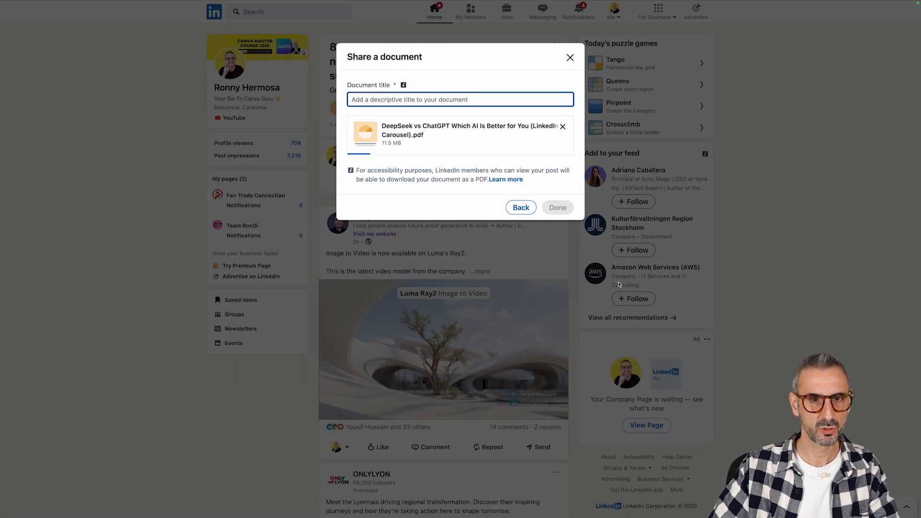
type("Deep")
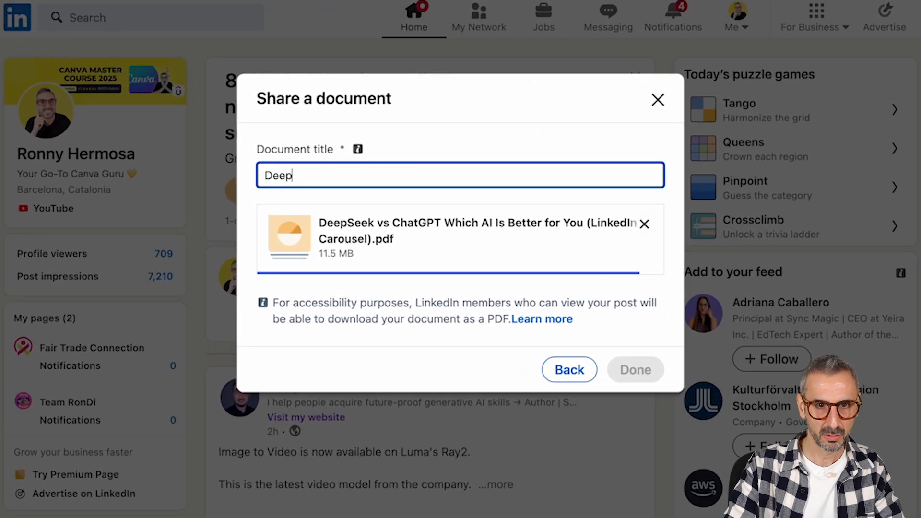
type("Seek Vs C")
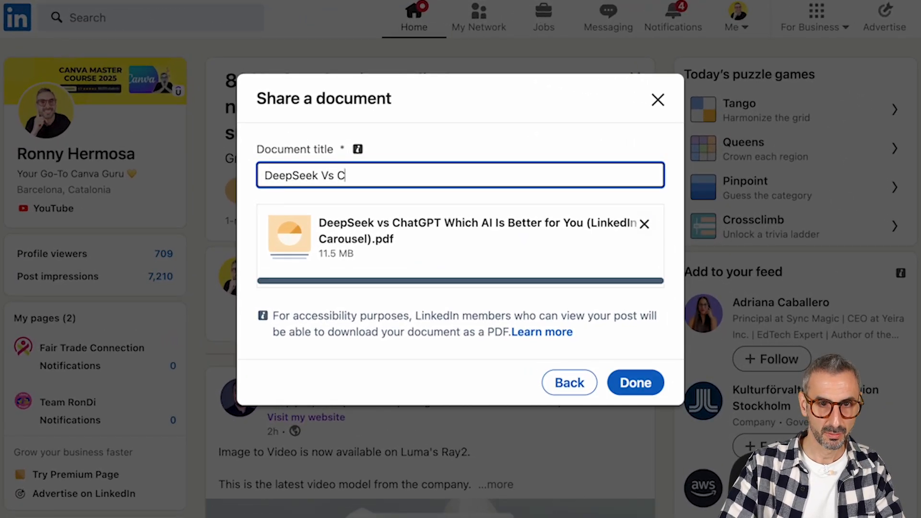
type("hatGPT from a ")
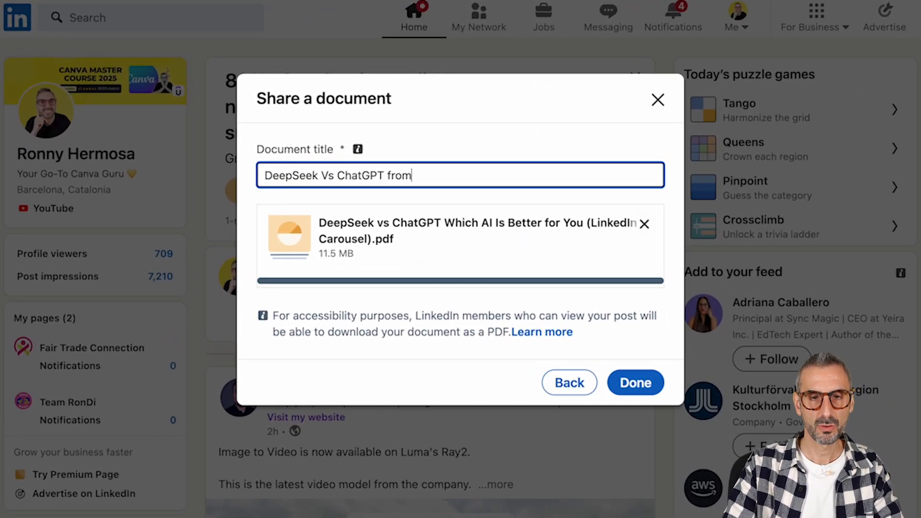
type("content creator's POV")
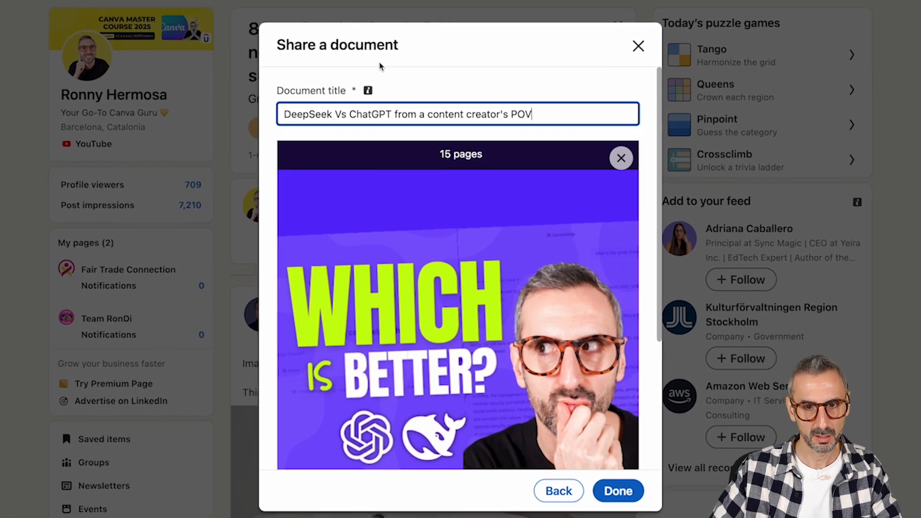
scroll(565, 463, "down", 3)
scroll(566, 463, "up", 3)
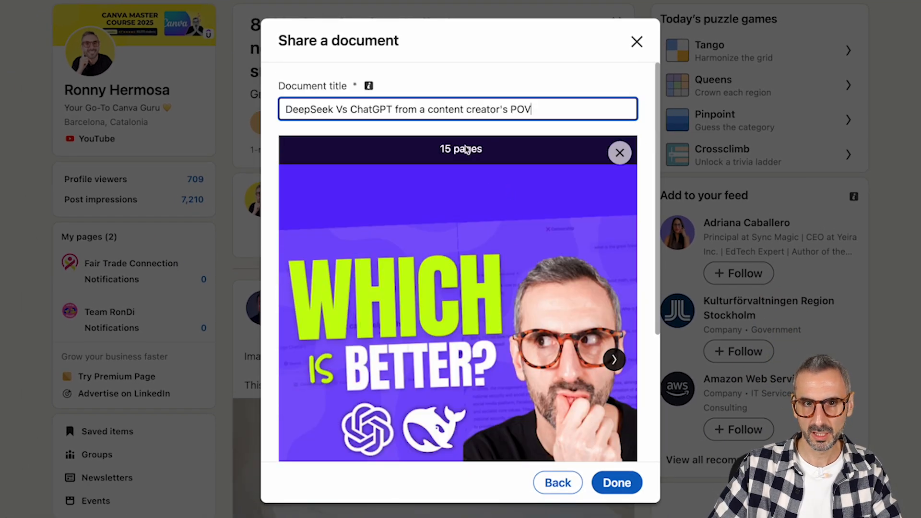
left_click(617, 483)
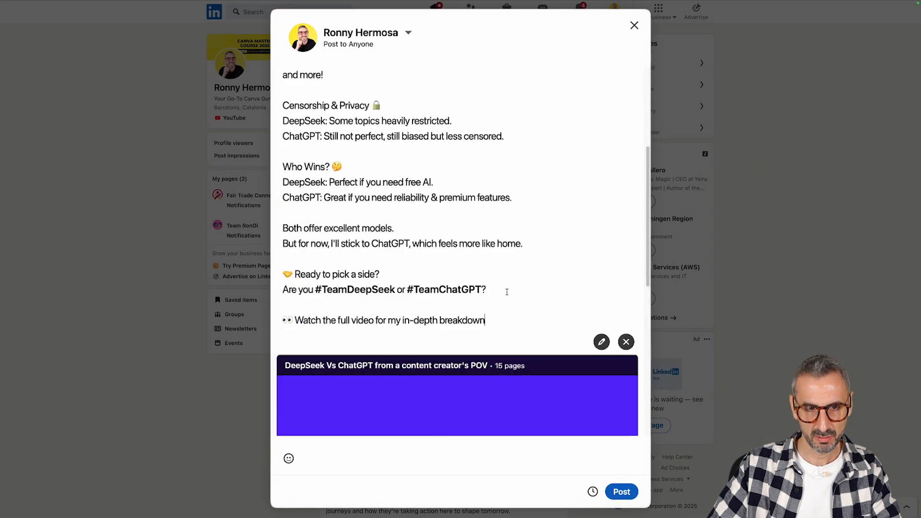
Review the attached carousel in the post draft, from the cover page through to the last page with the full-video call to action
scroll(440, 134, "up", 5)
scroll(416, 319, "down", 10)
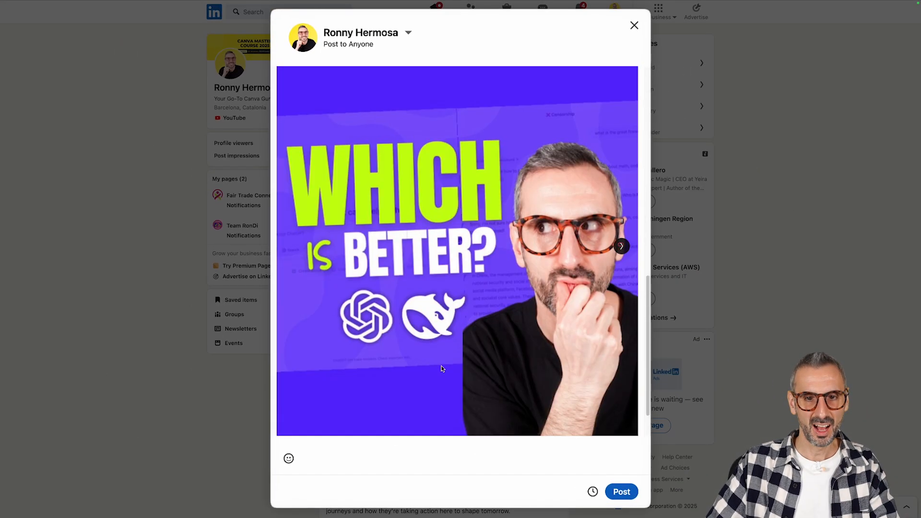
left_click(623, 247)
left_click(621, 246)
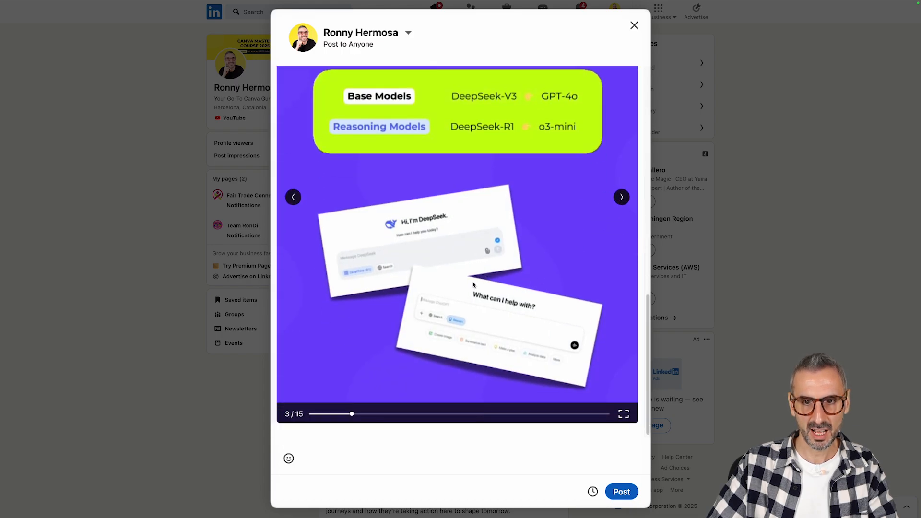
left_click_drag(351, 414, 597, 414)
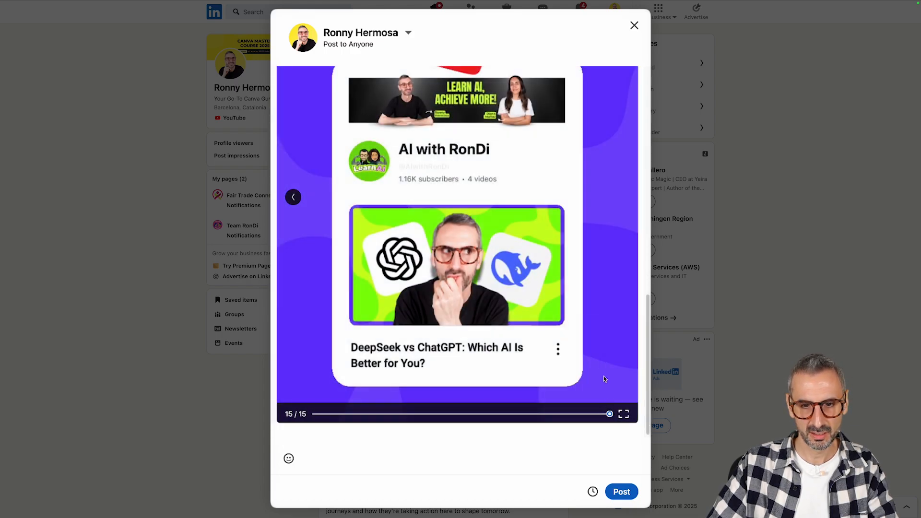
scroll(471, 287, "up", 3)
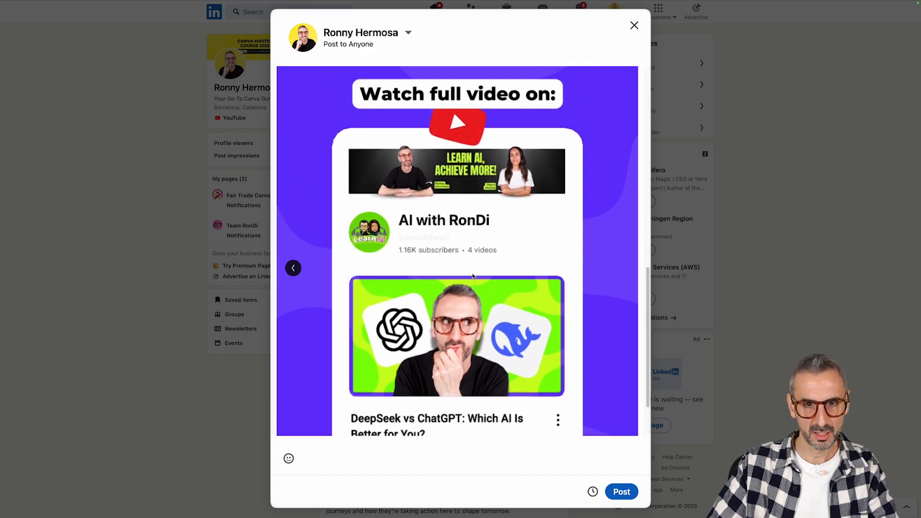
scroll(469, 267, "down", 3)
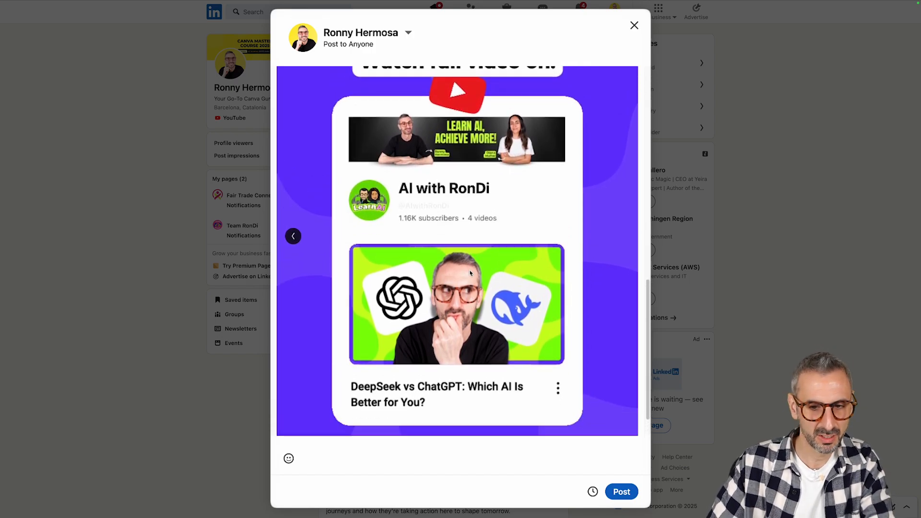
Publish the LinkedIn post and expand its full text in the feed to check it
left_click(622, 493)
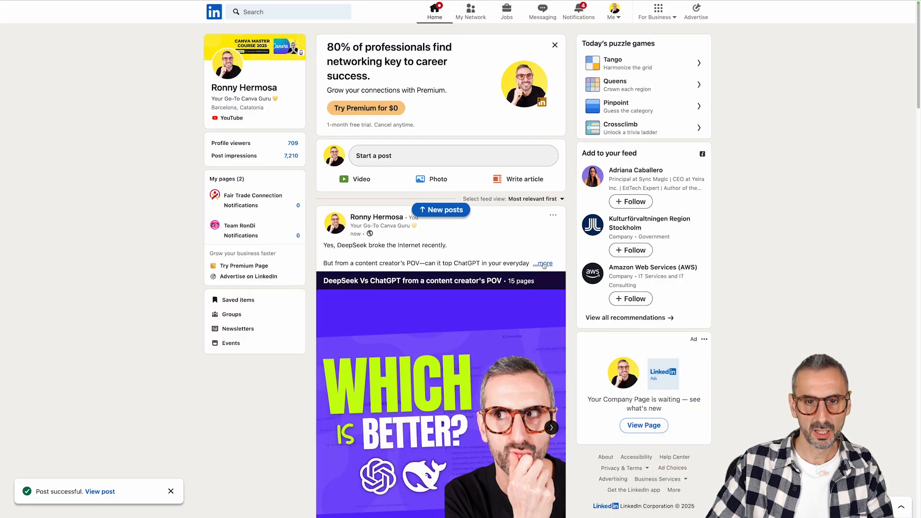
left_click(544, 264)
scroll(541, 336, "down", 4)
scroll(540, 374, "up", 4)
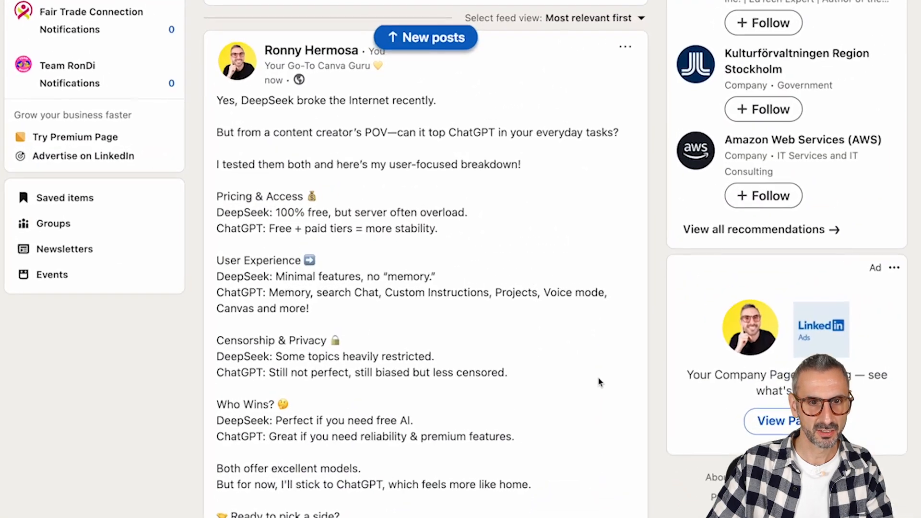